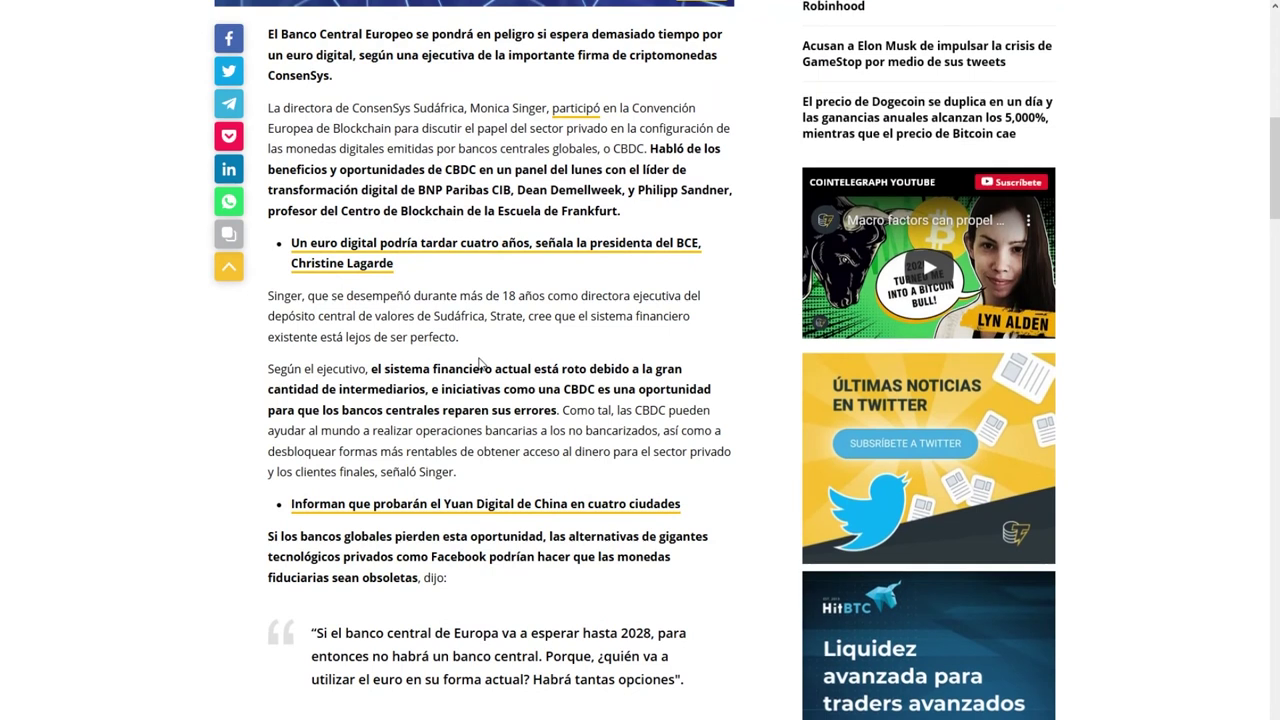
scroll(479, 362, up, 1)
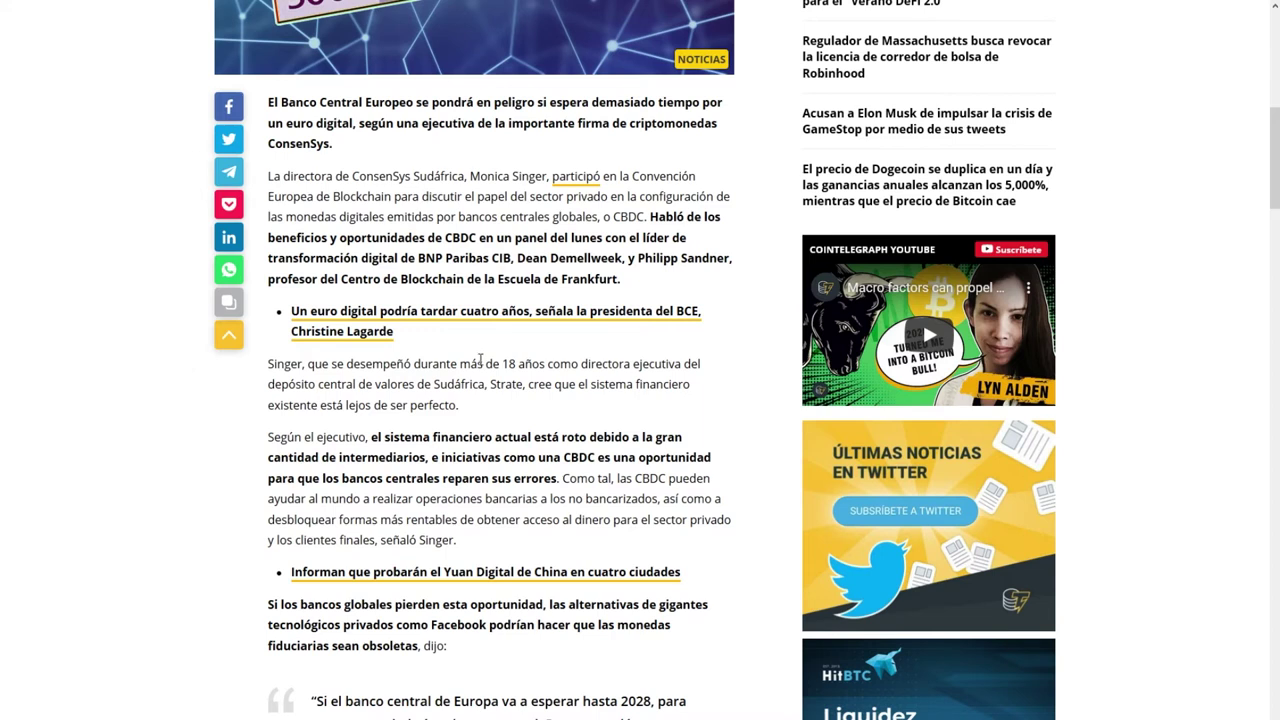
scroll(486, 385, up, 1)
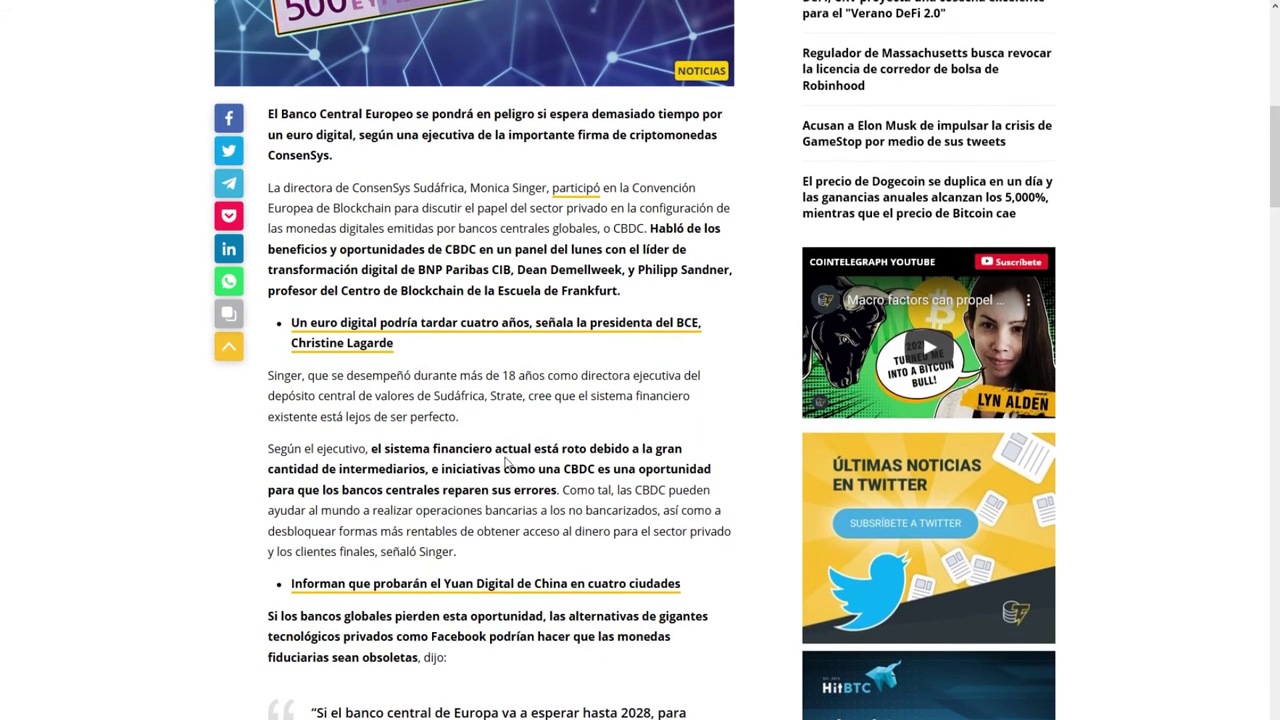
scroll(506, 463, up, 4)
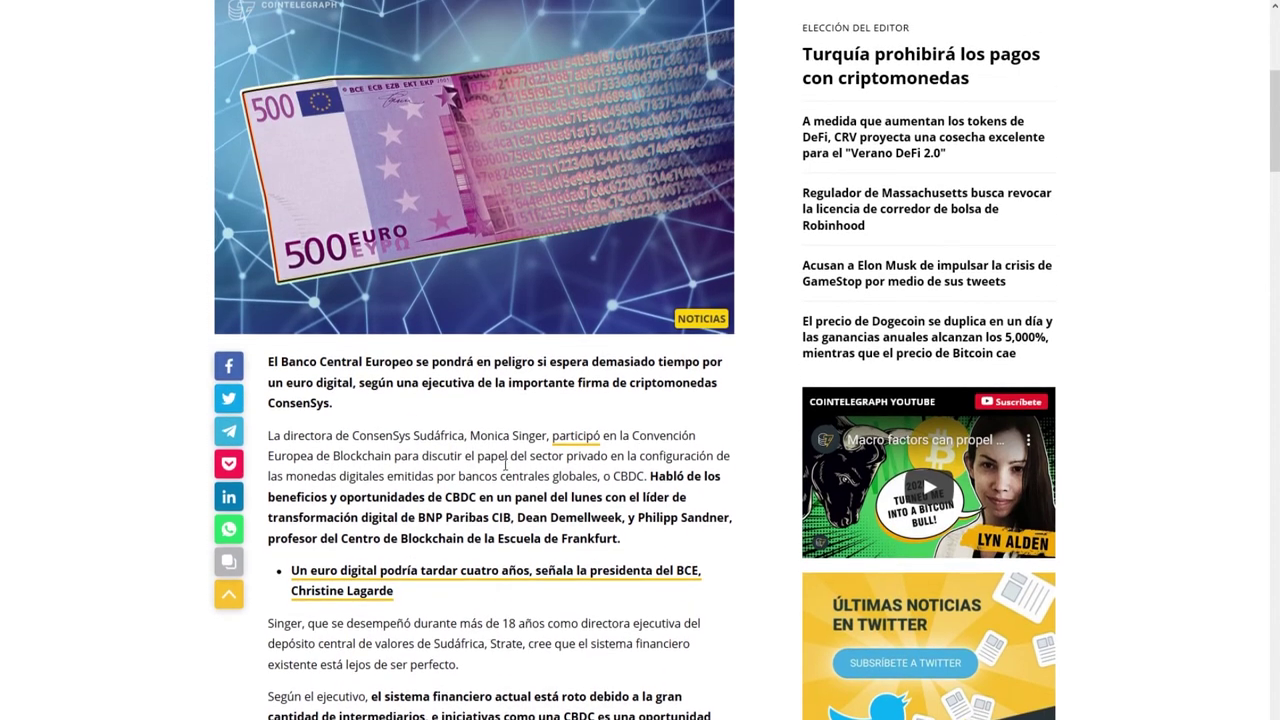
scroll(483, 532, up, 1)
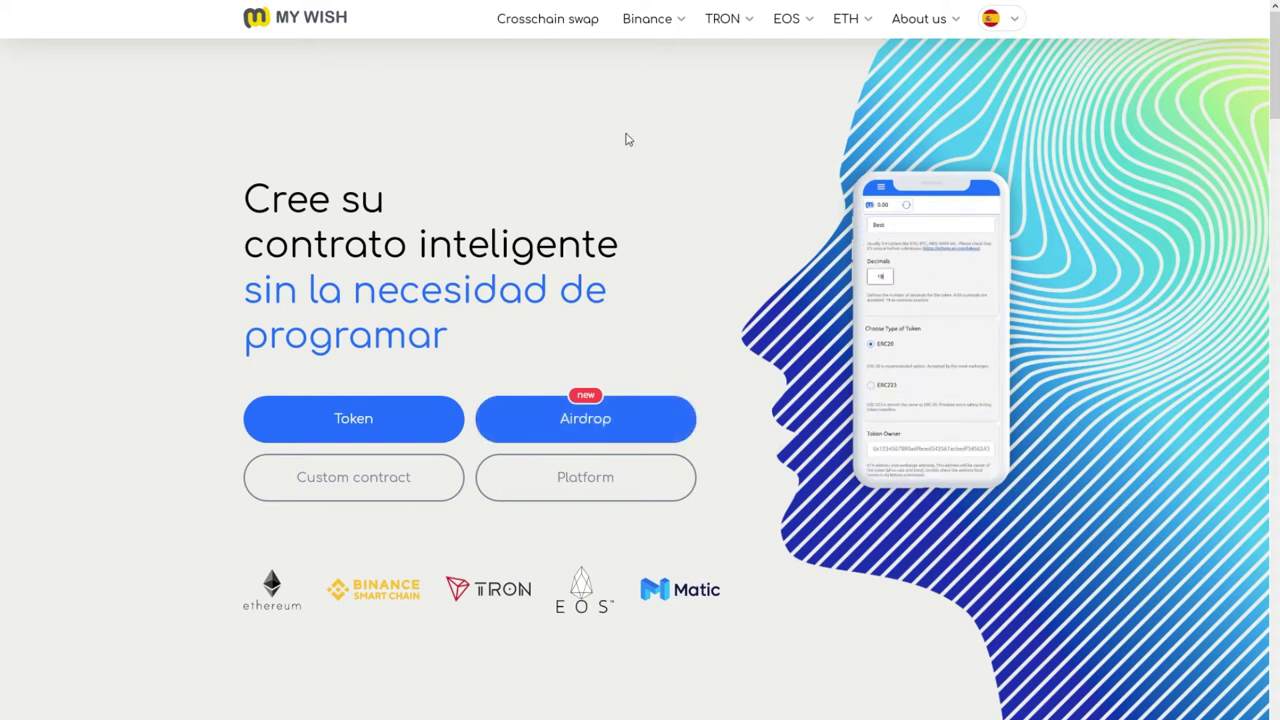
Step: Browse the services MyWish offers for the Binance, TRON, EOS and ETH networks
click(661, 29)
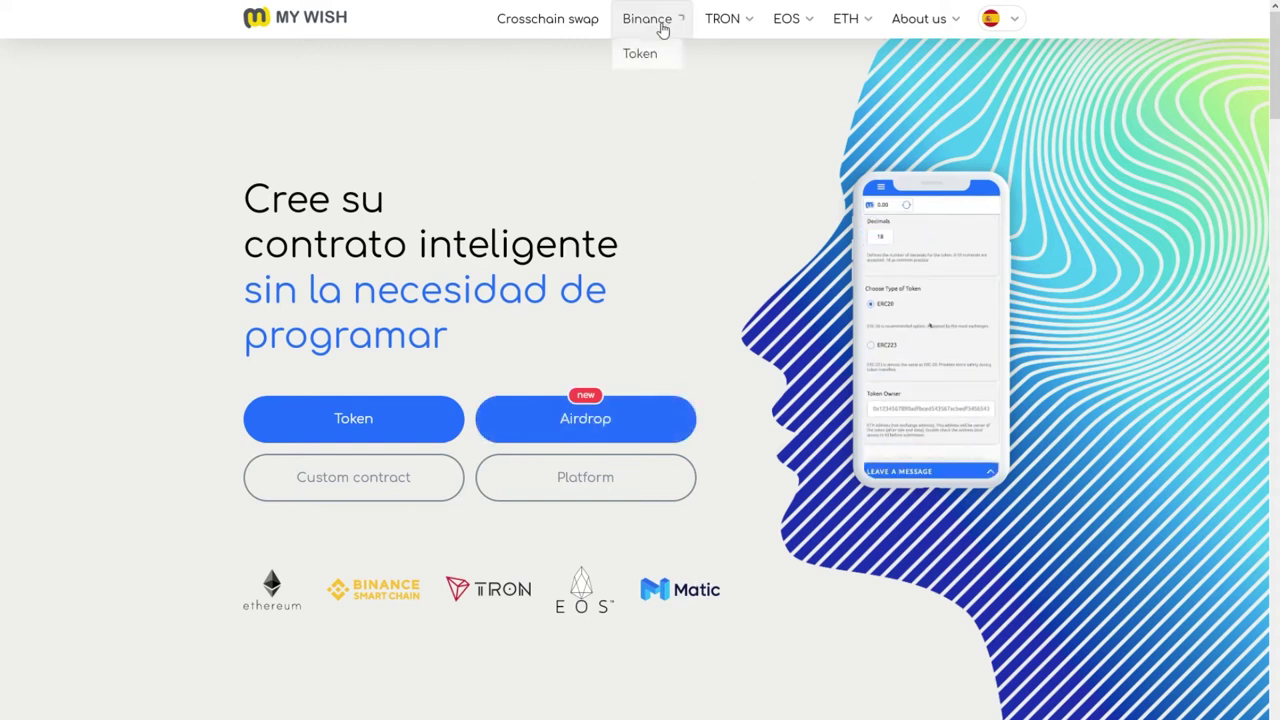
click(725, 30)
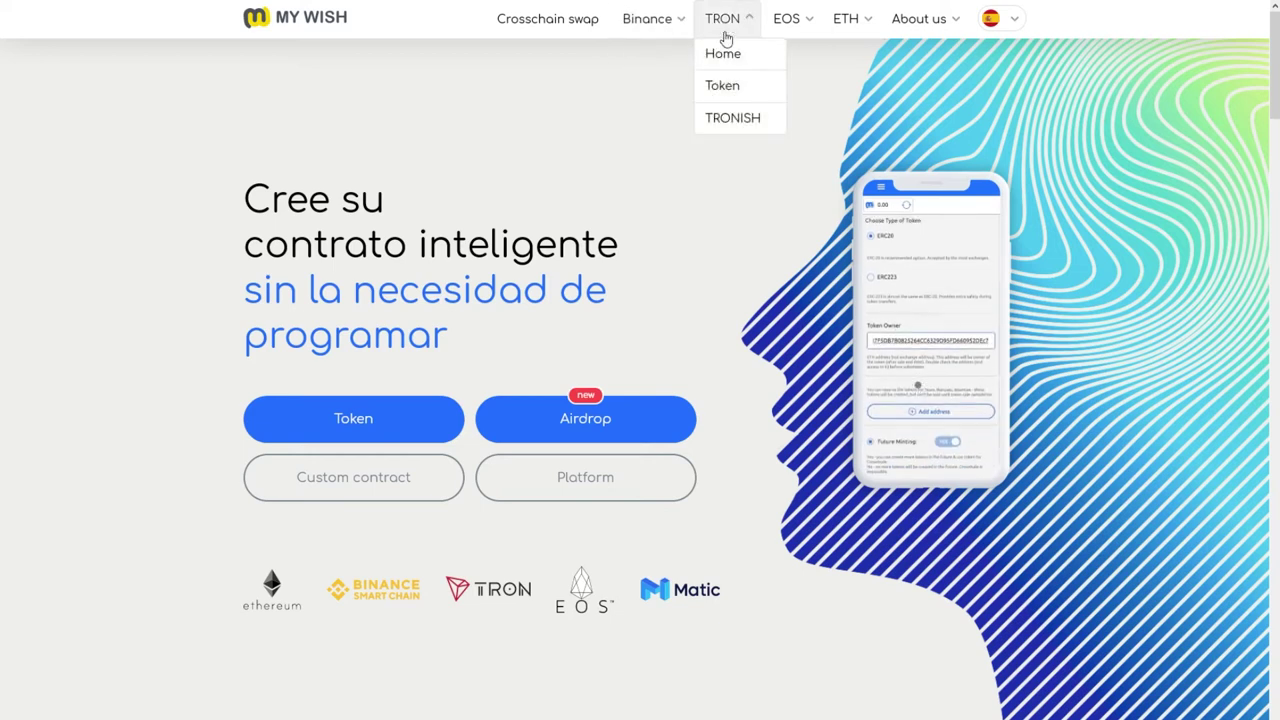
click(786, 24)
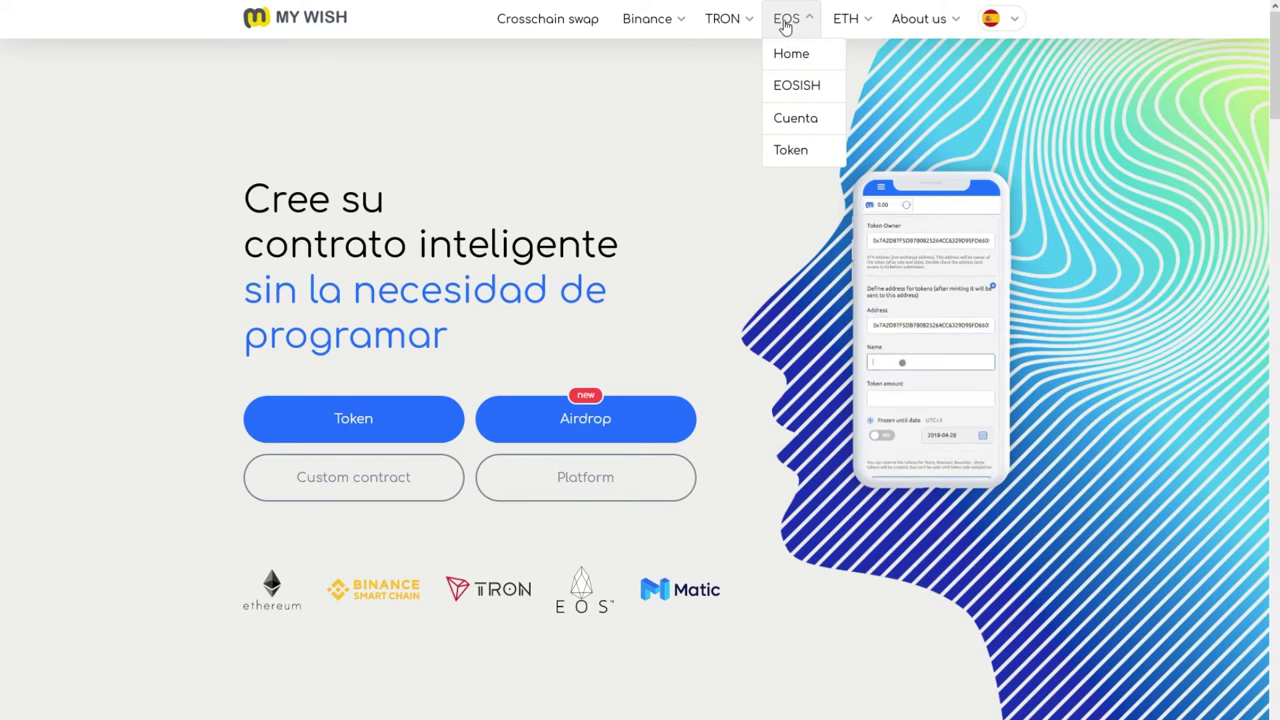
click(842, 28)
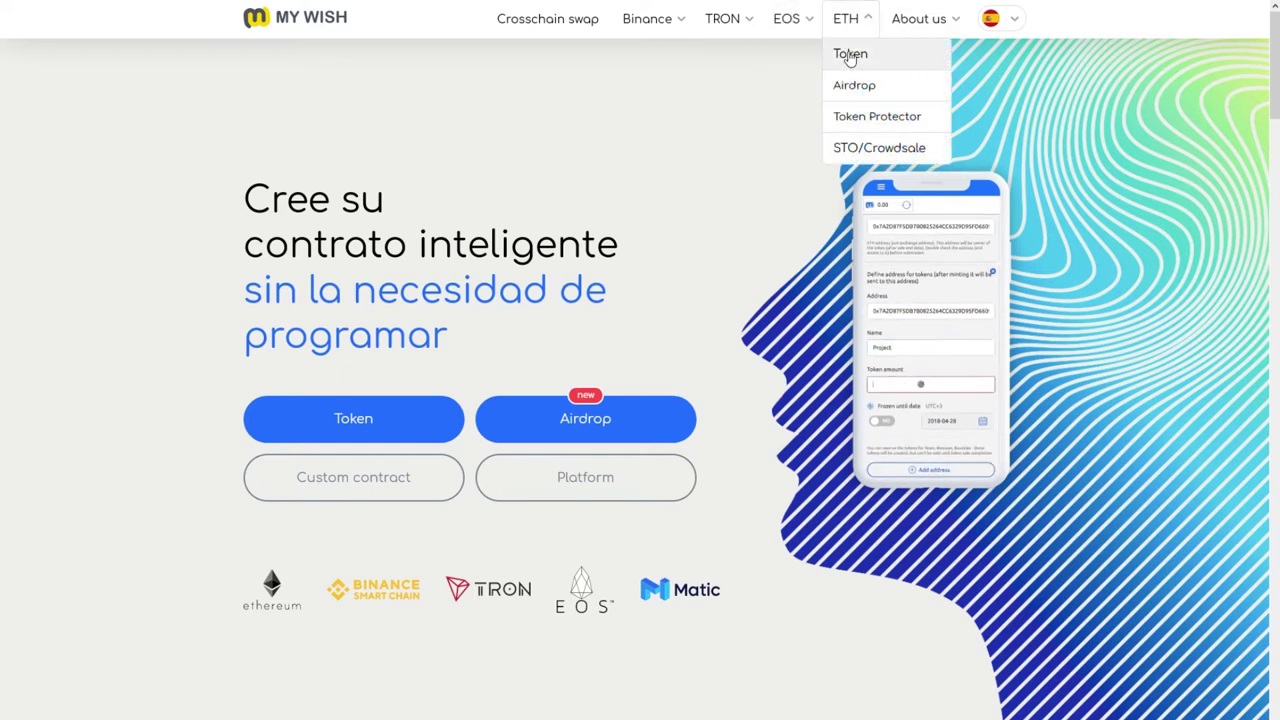
click(697, 138)
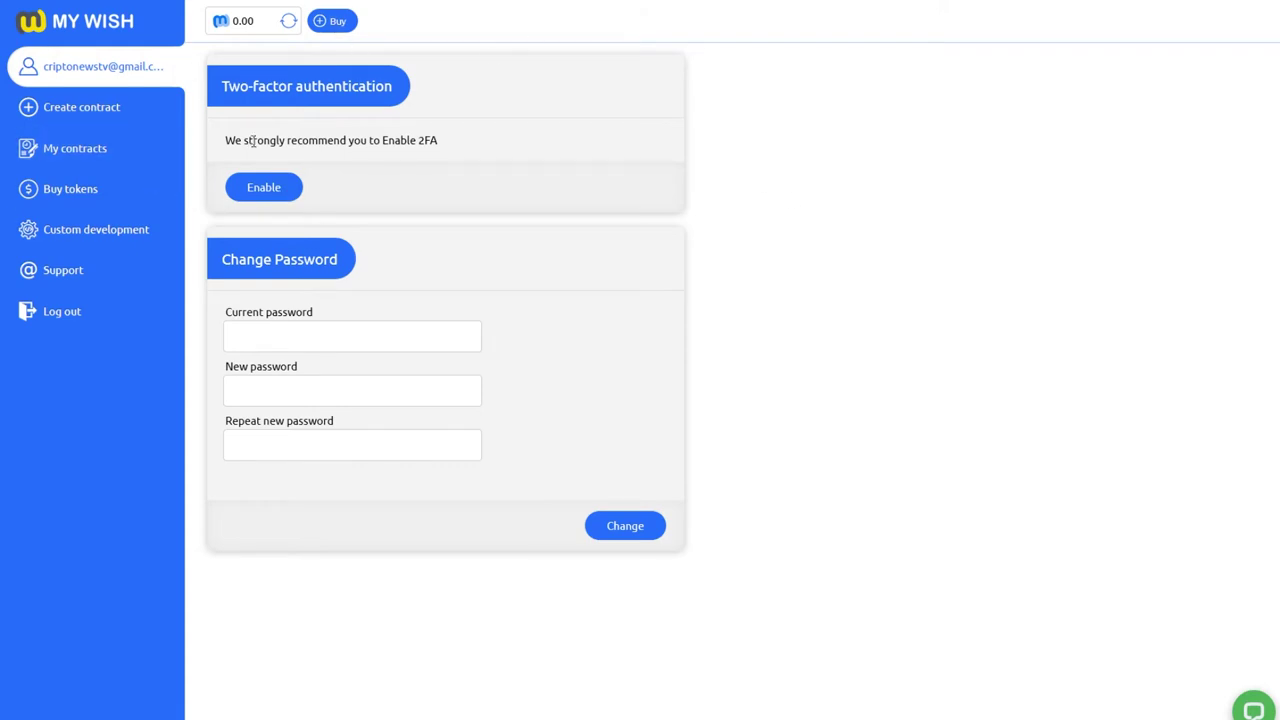
Step: Open the contract creation page and enable the test network for Ethereum
click(81, 110)
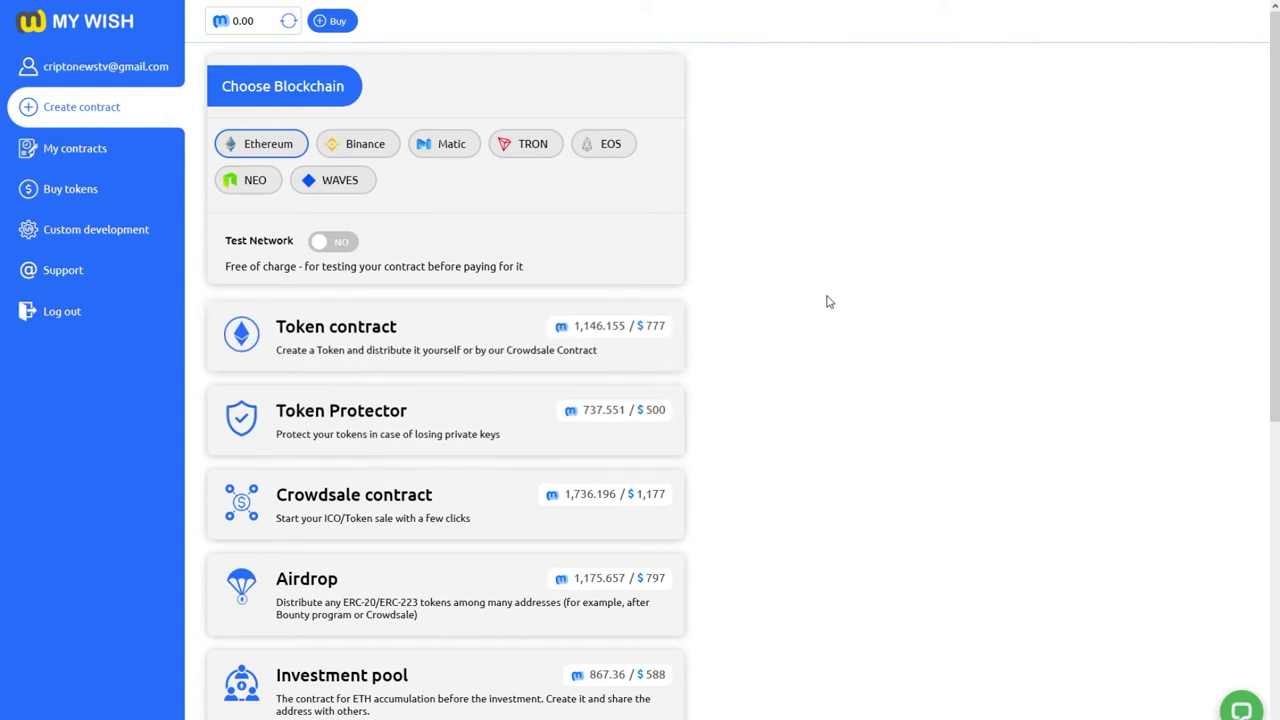
click(338, 244)
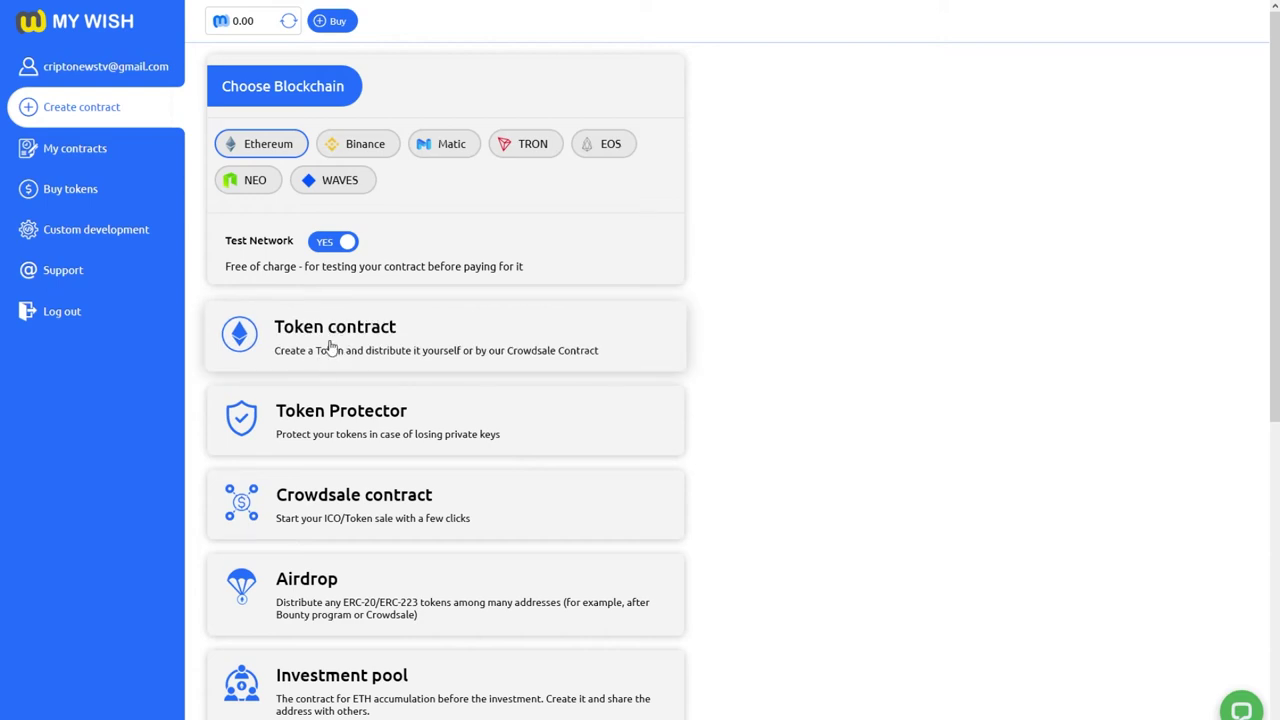
Step: Examine the contract types available on the test network for Ethereum, Binance and Matic
scroll(330, 345, down, 5)
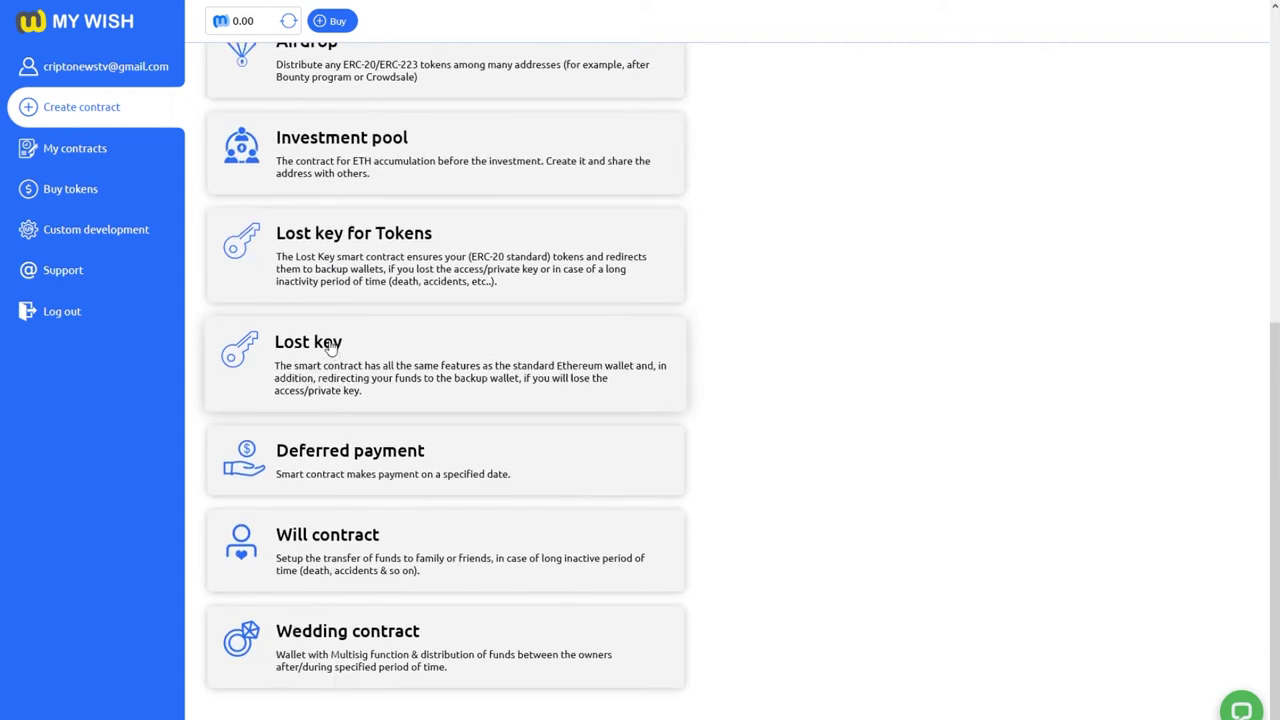
scroll(388, 434, up, 5)
scroll(388, 434, down, 5)
scroll(366, 606, up, 1)
scroll(357, 655, down, 1)
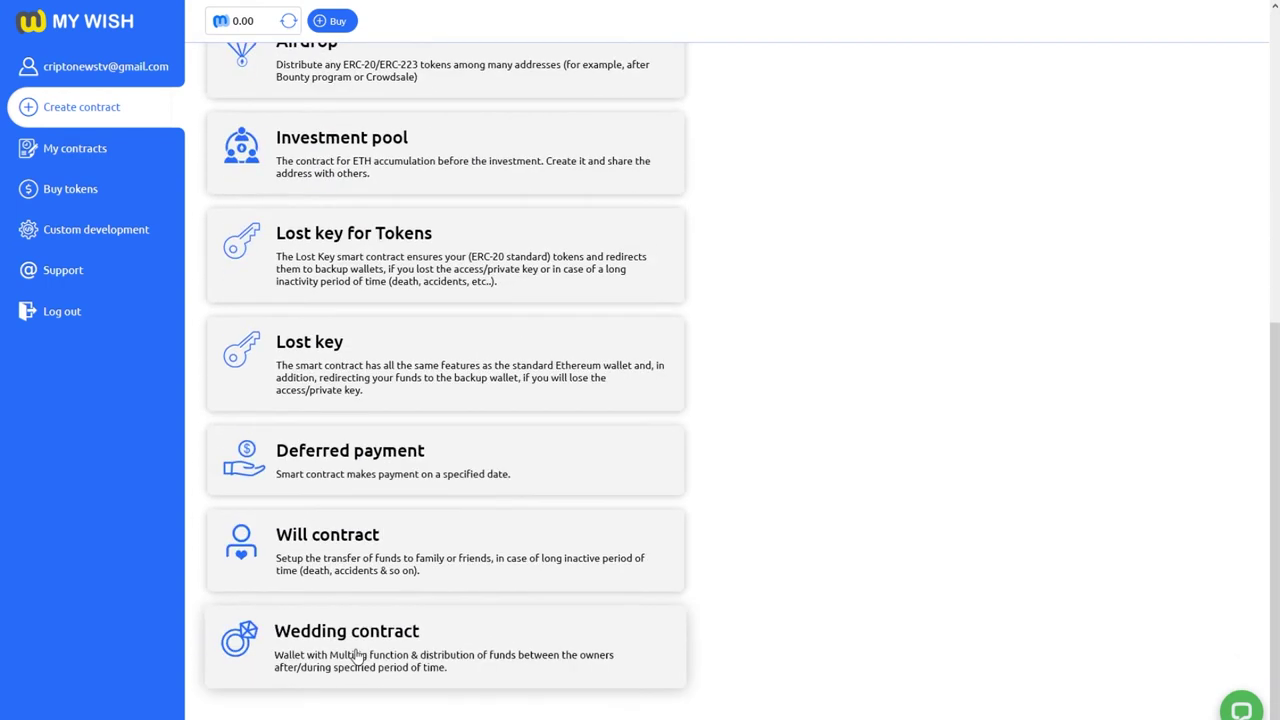
scroll(360, 662, up, 1)
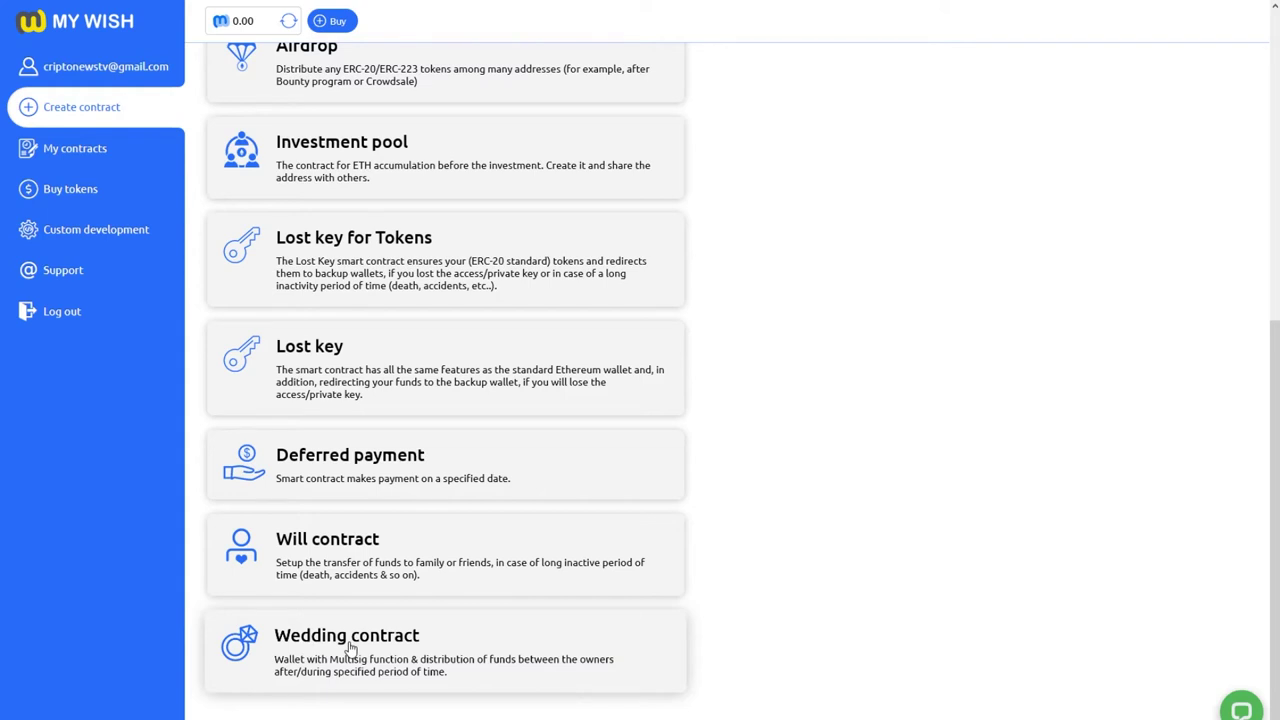
scroll(350, 648, up, 5)
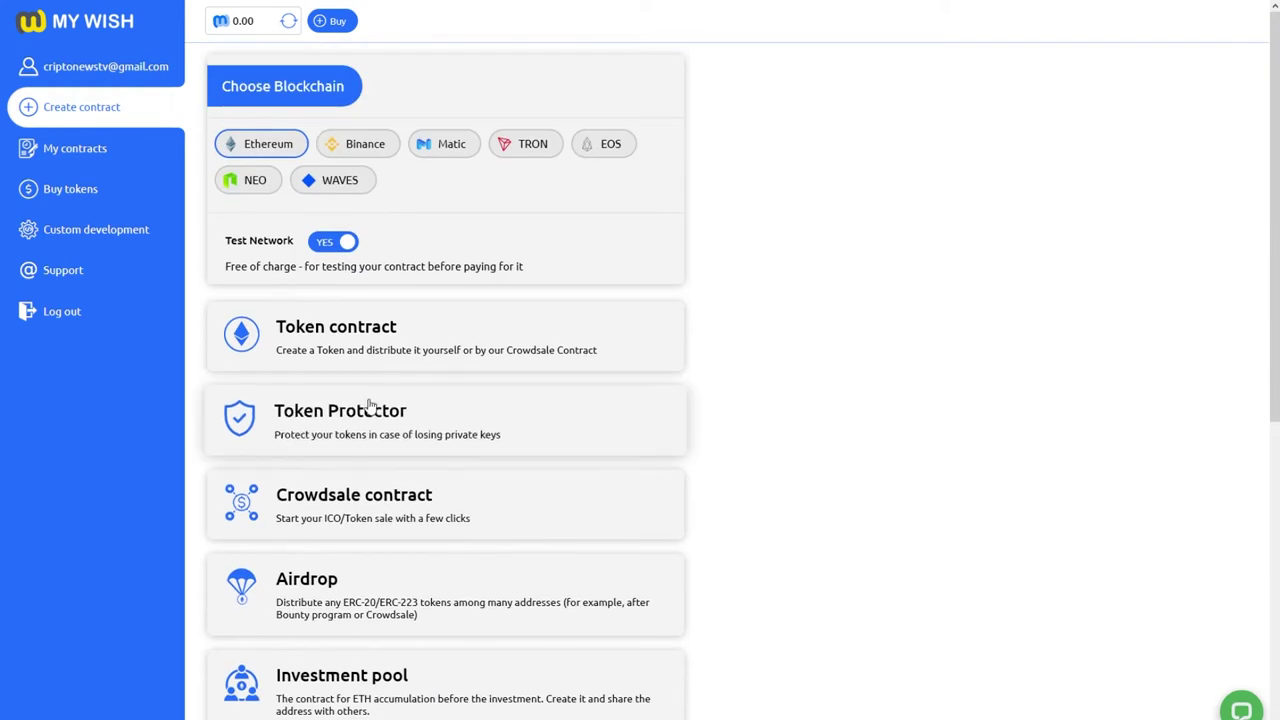
click(357, 147)
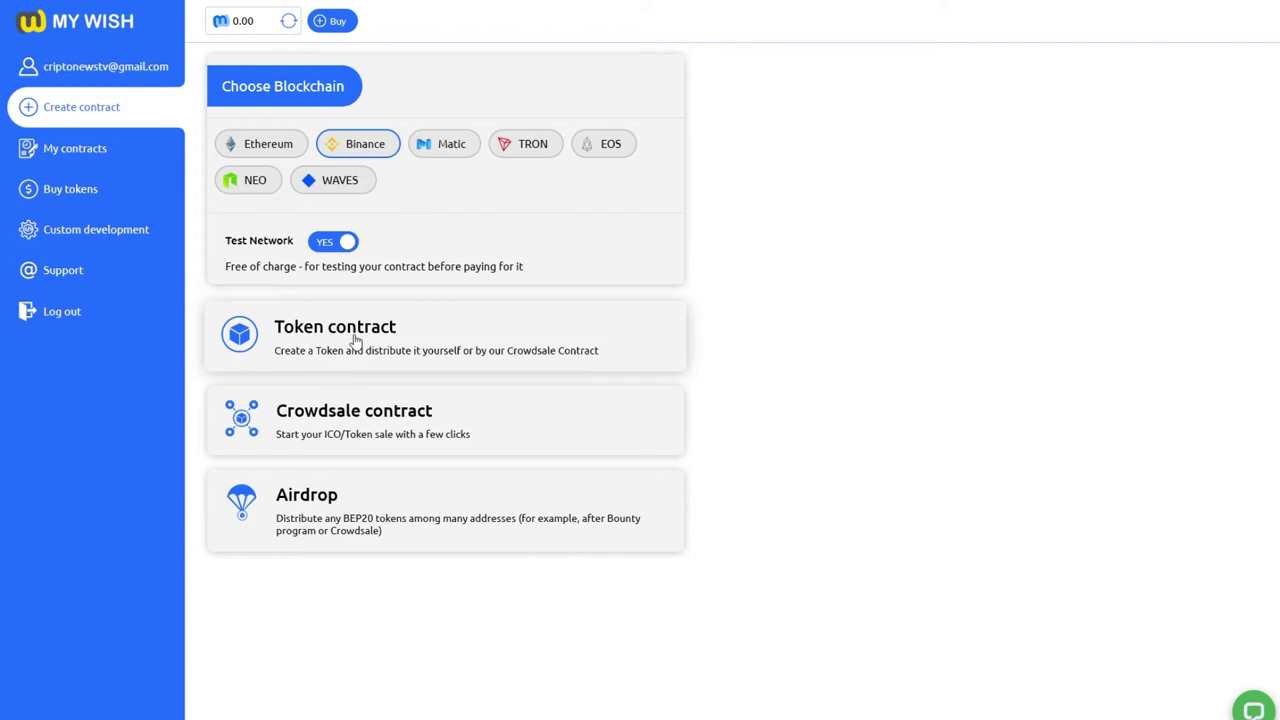
click(441, 148)
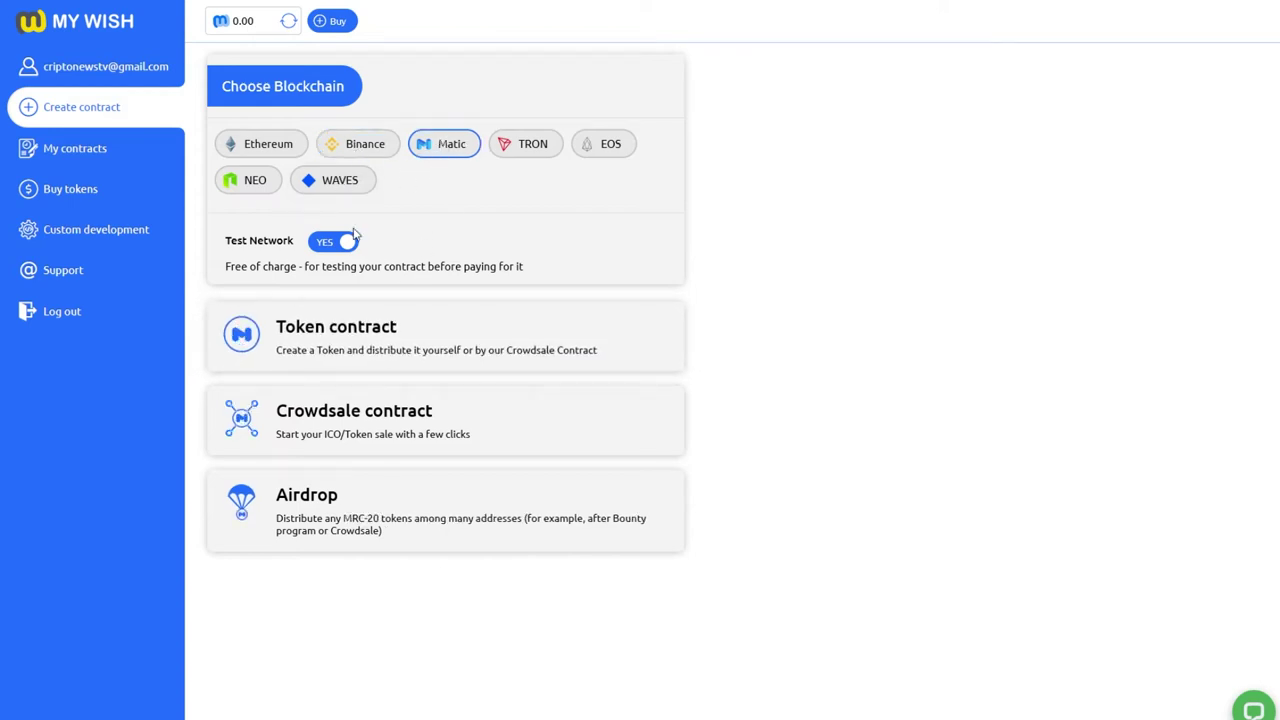
Step: Turn off the test network and compare the contract prices for Matic, Binance, Ethereum and TRON
click(320, 245)
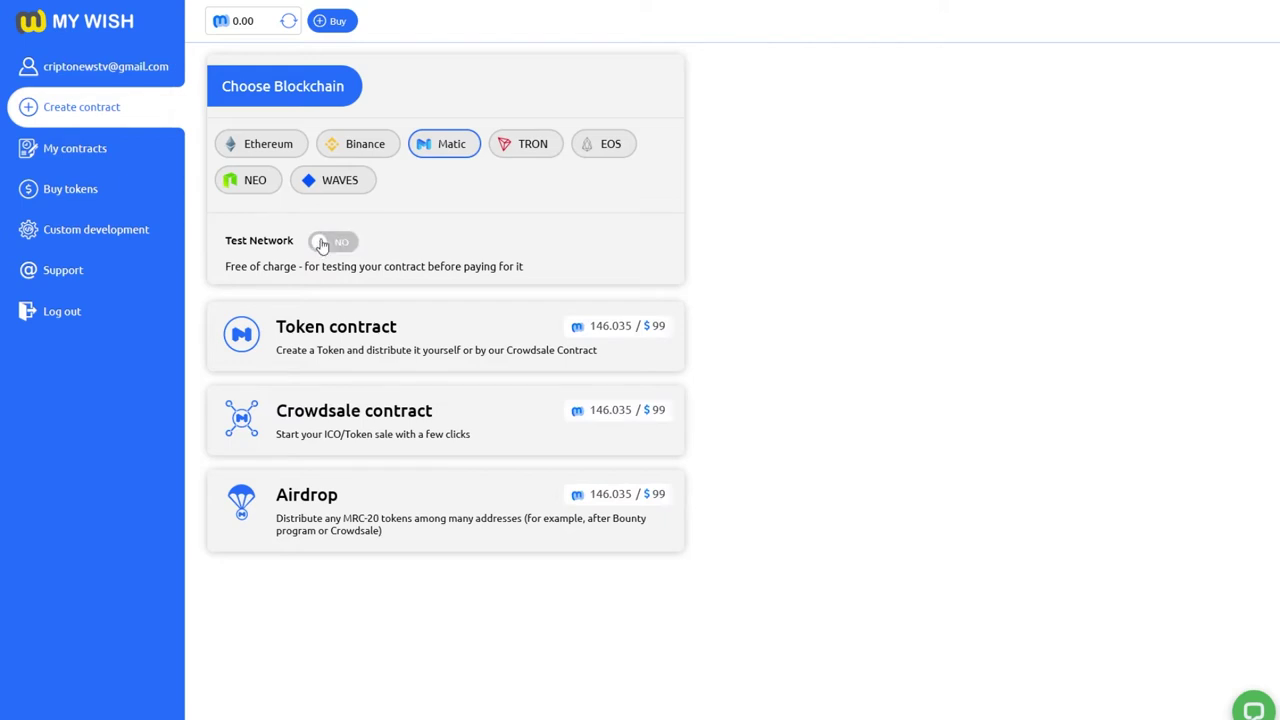
click(338, 146)
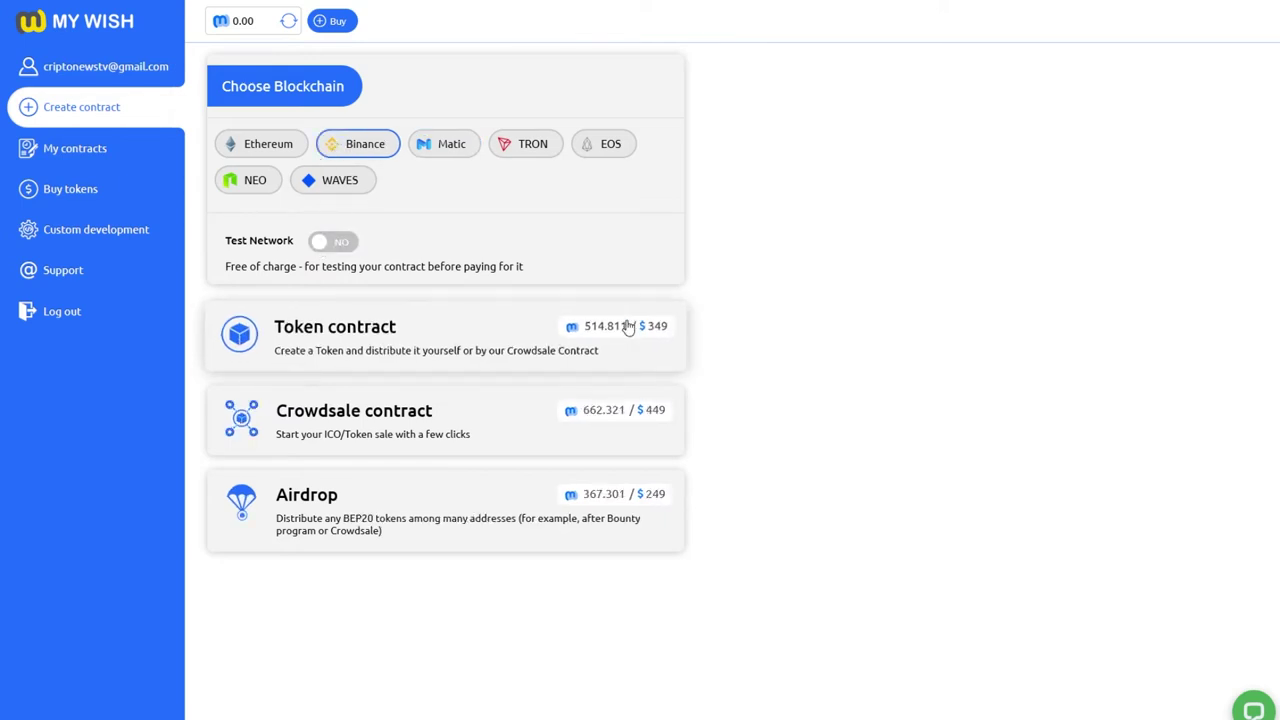
click(280, 149)
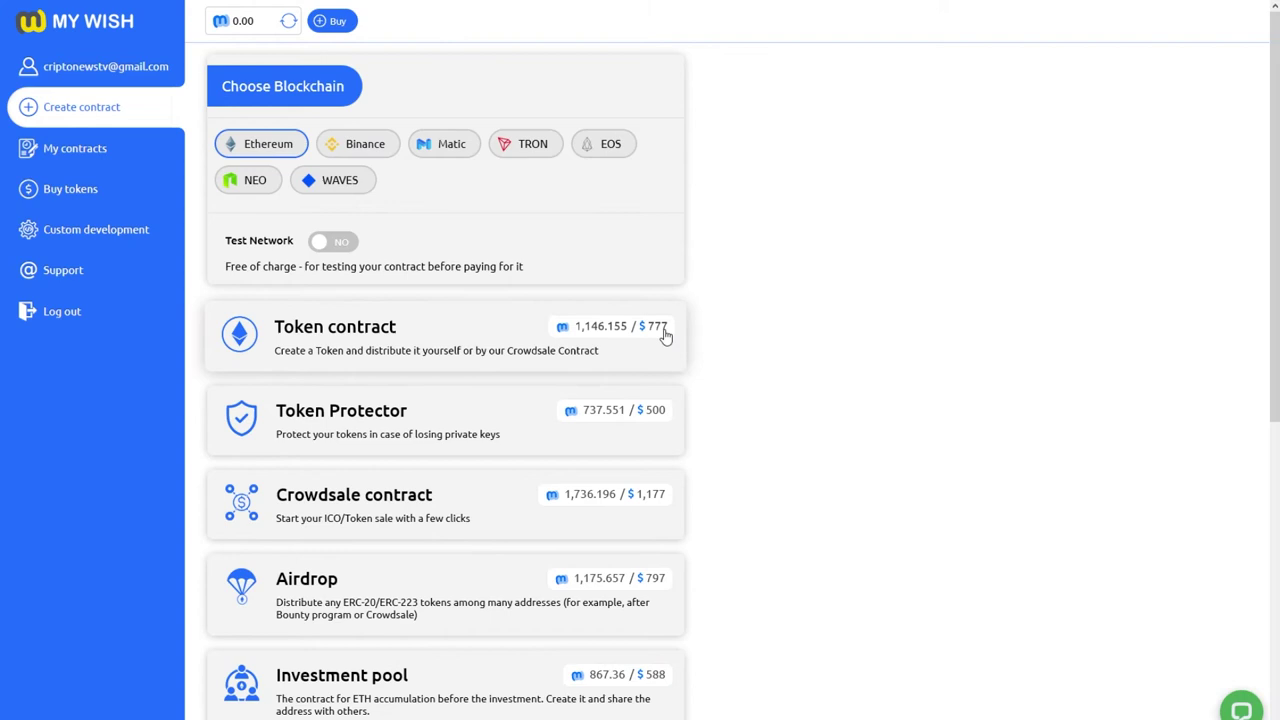
click(365, 148)
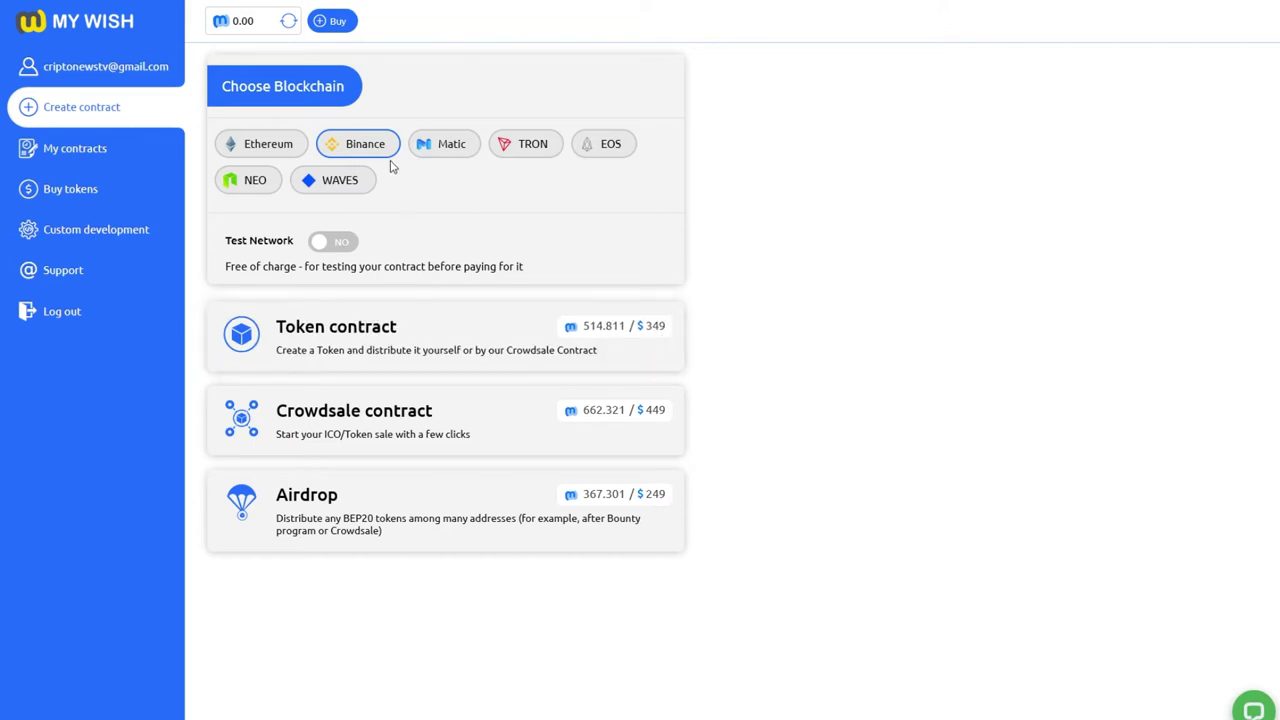
click(436, 150)
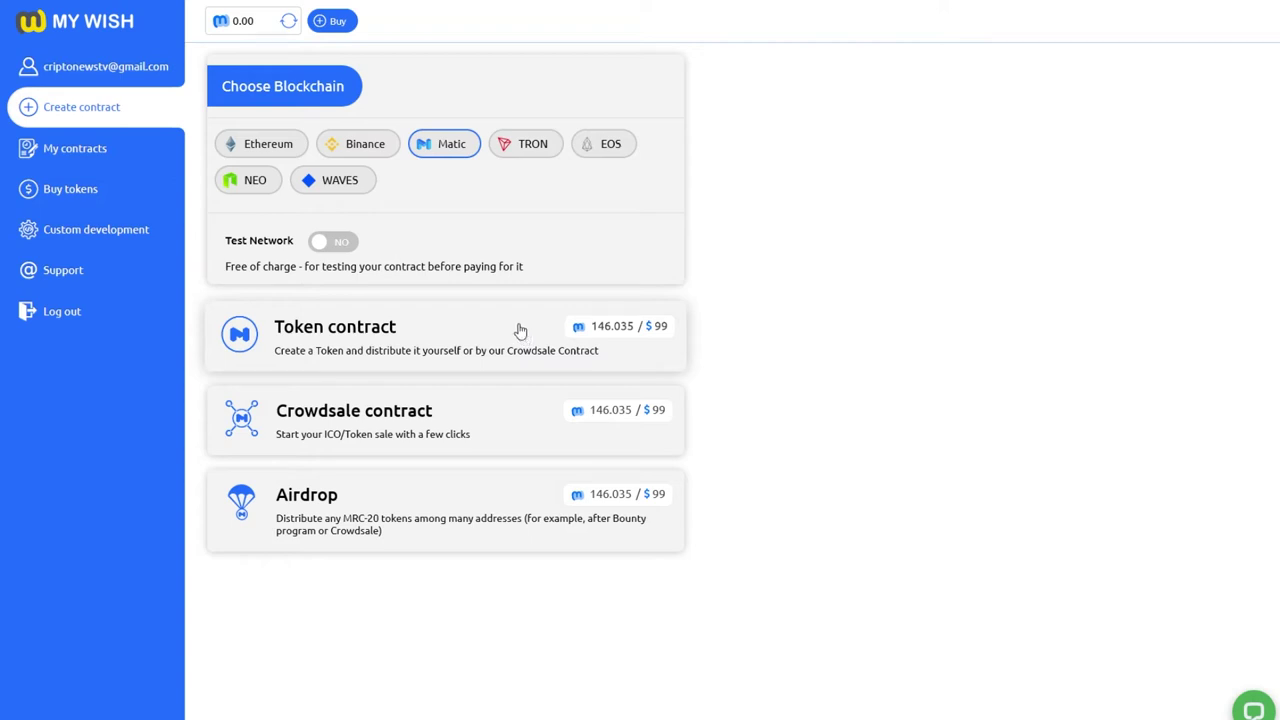
click(523, 147)
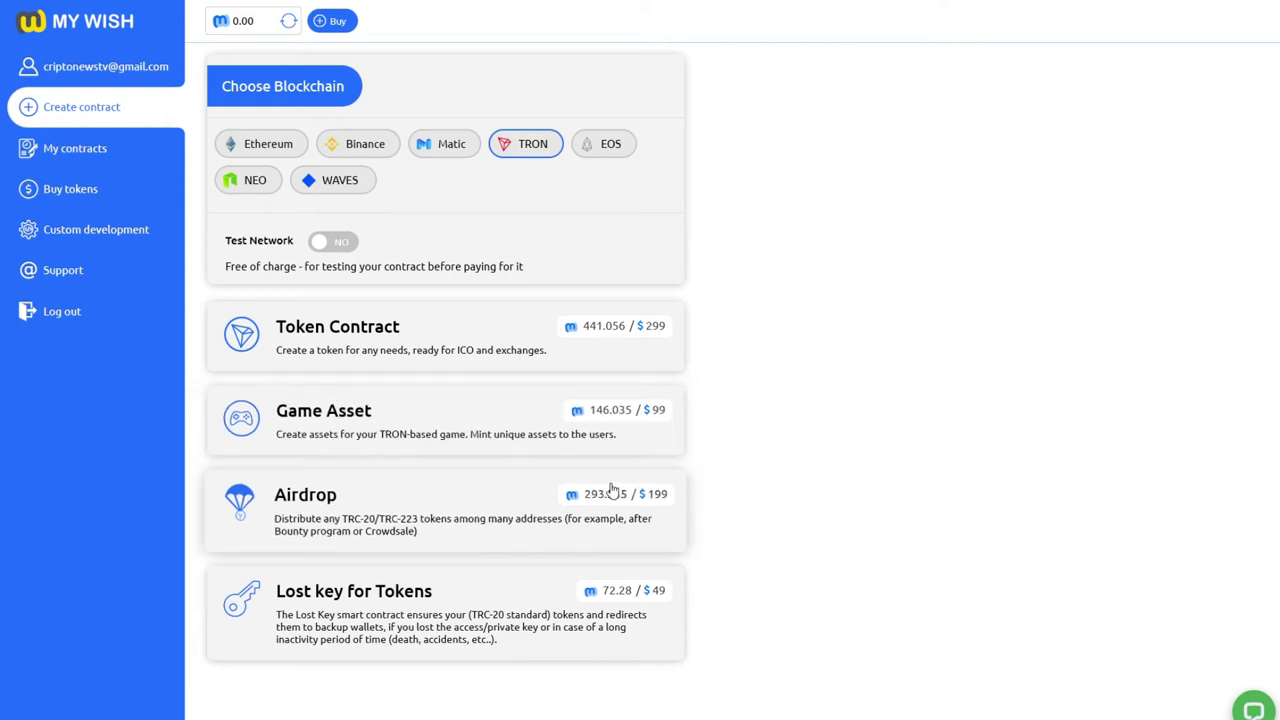
click(446, 147)
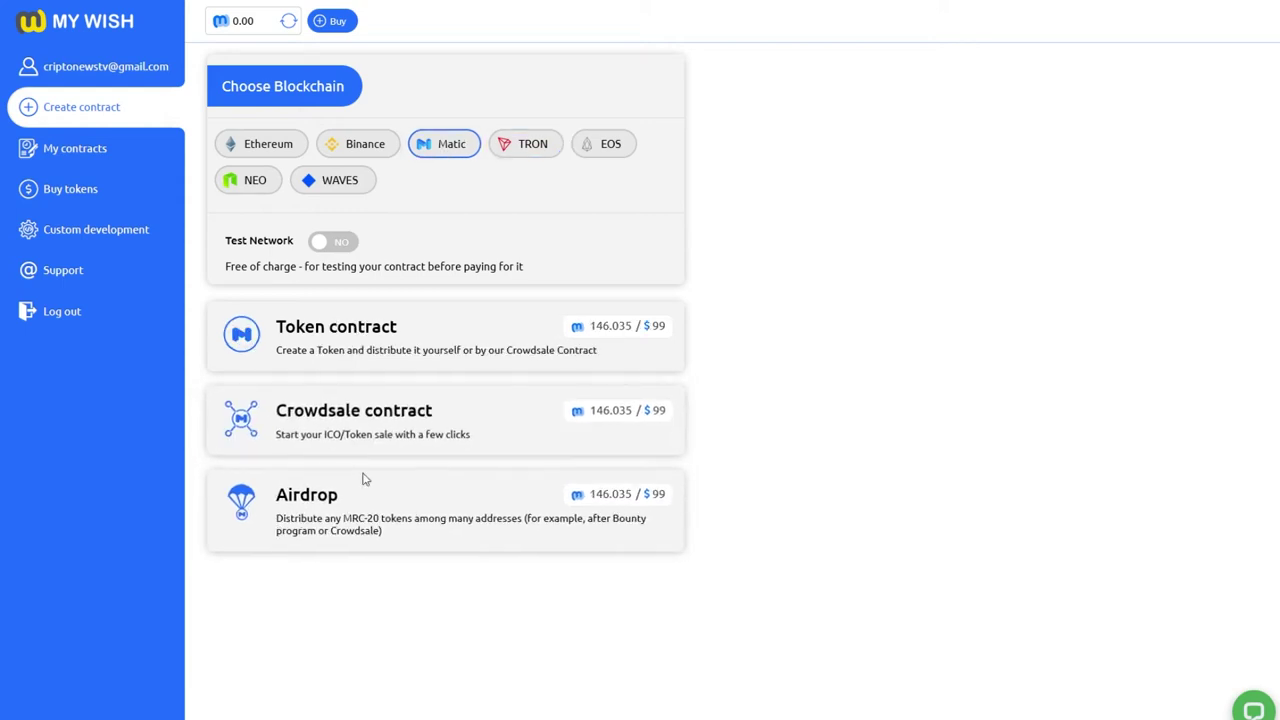
click(366, 146)
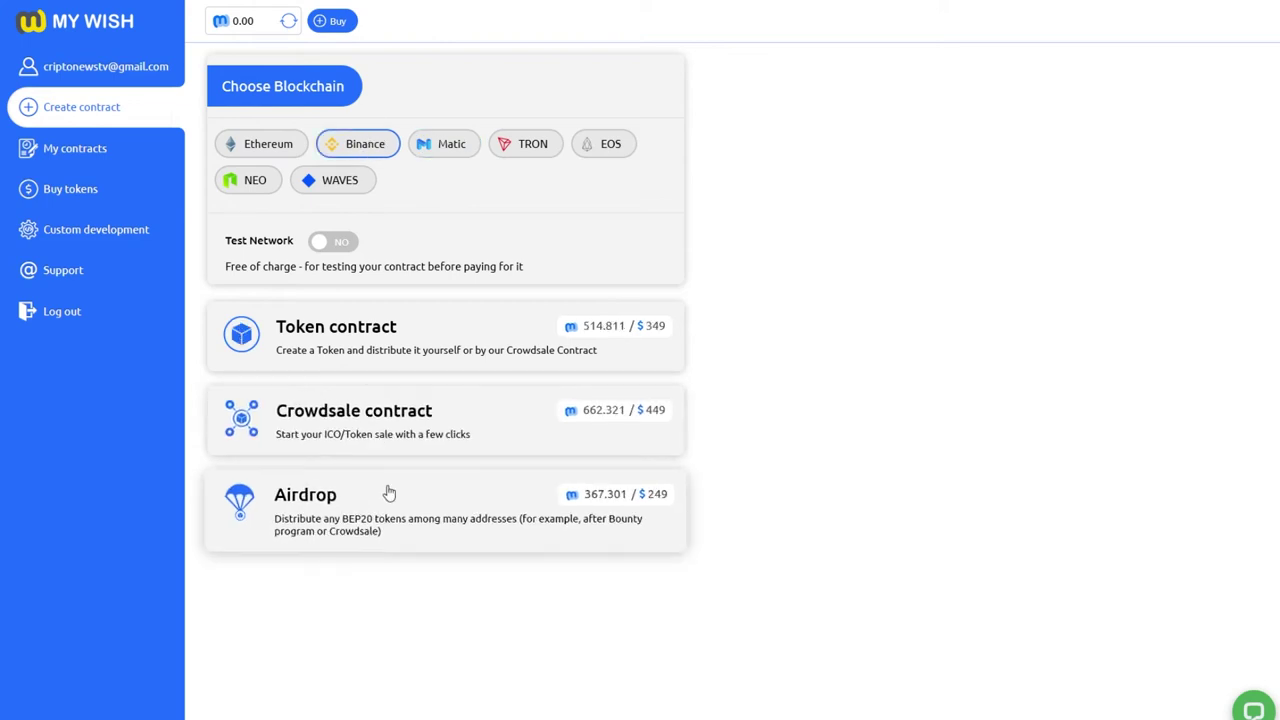
Step: Check the contracts offered for EOS, NEO and WAVES, and open the custom development section
click(596, 151)
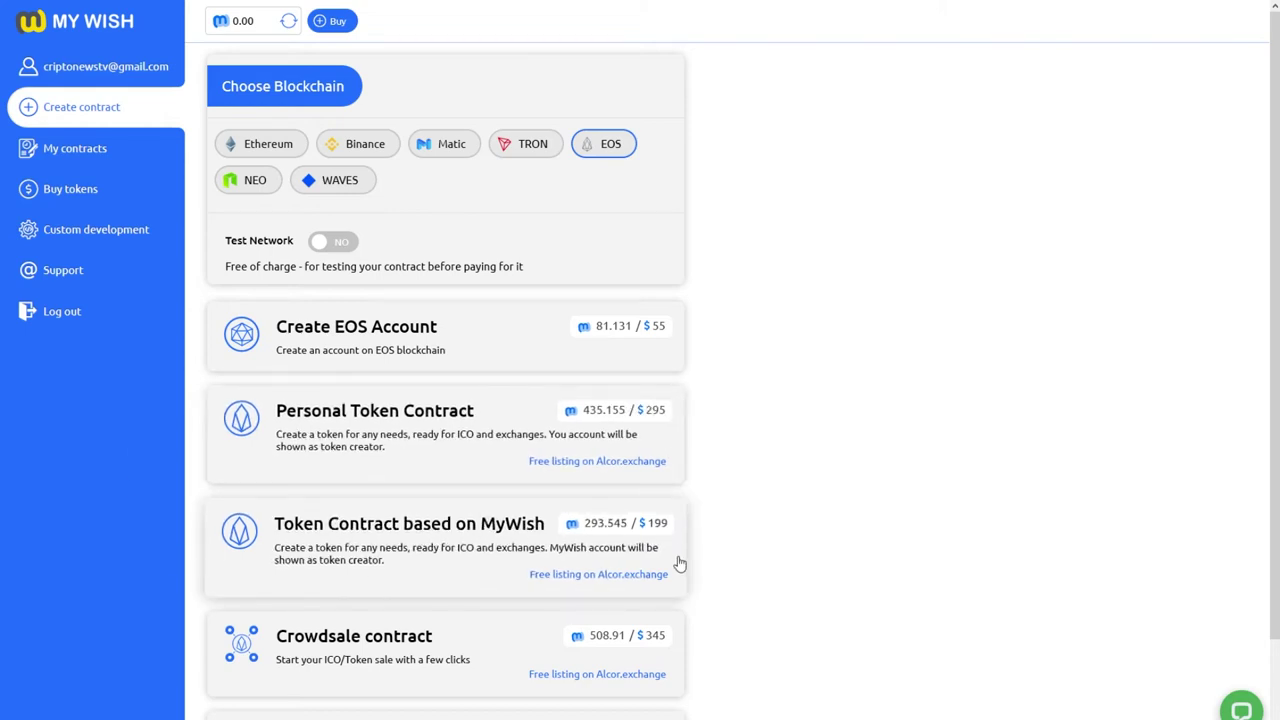
click(252, 182)
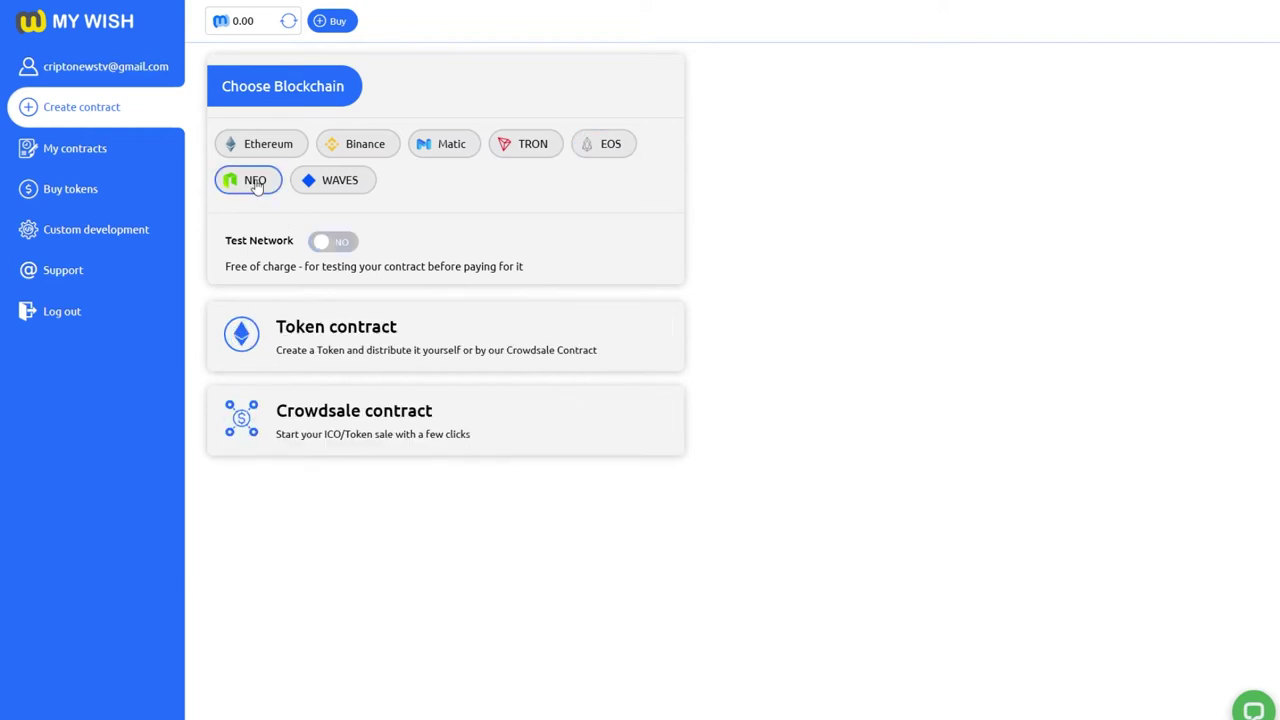
click(325, 244)
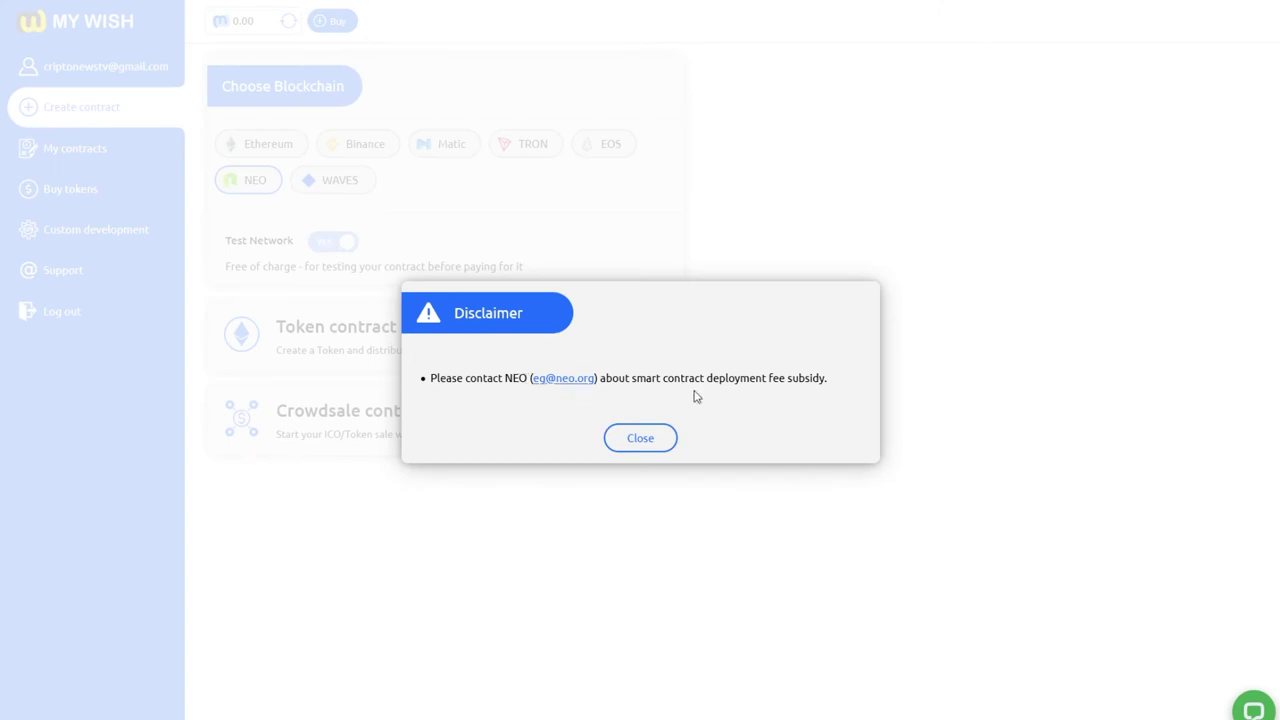
click(652, 443)
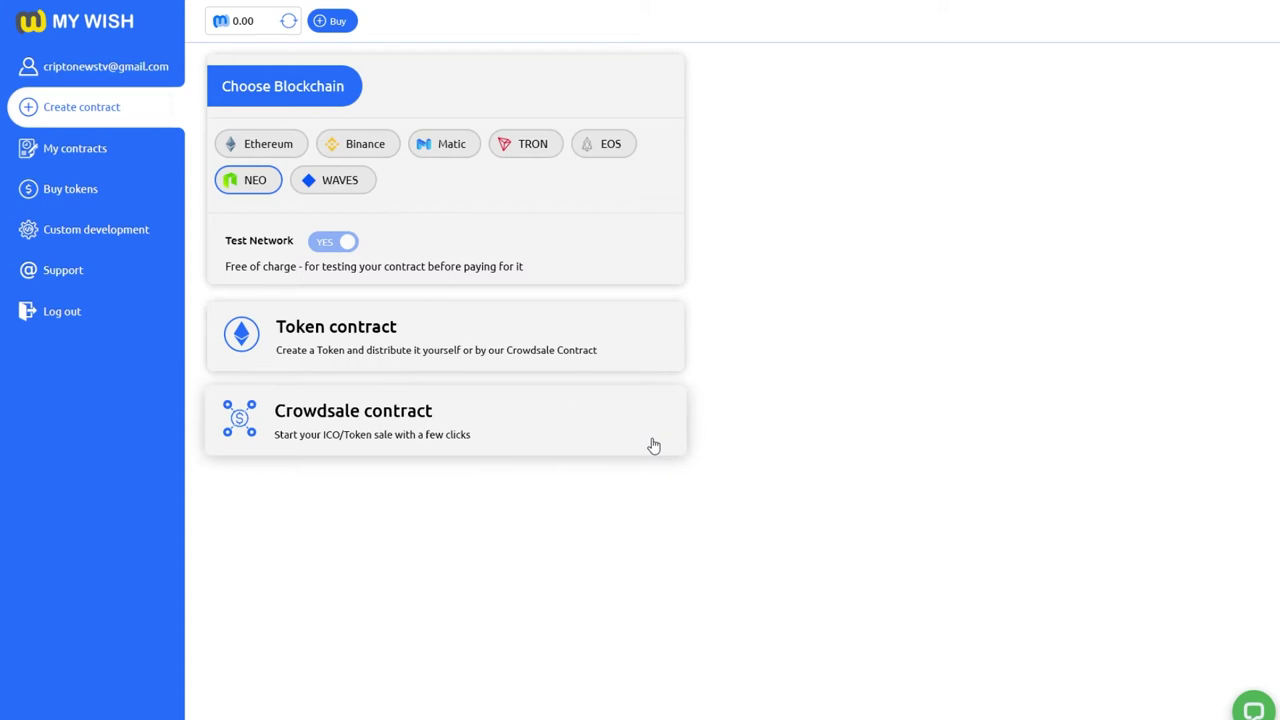
click(344, 186)
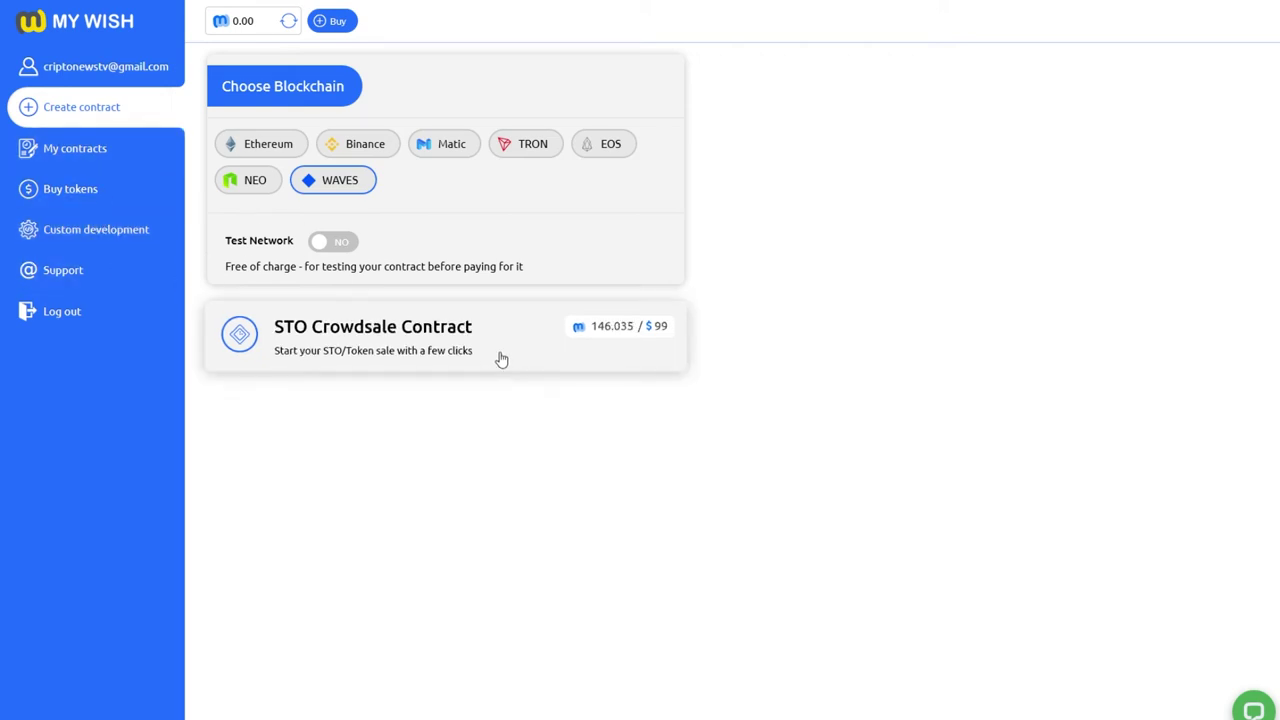
click(89, 233)
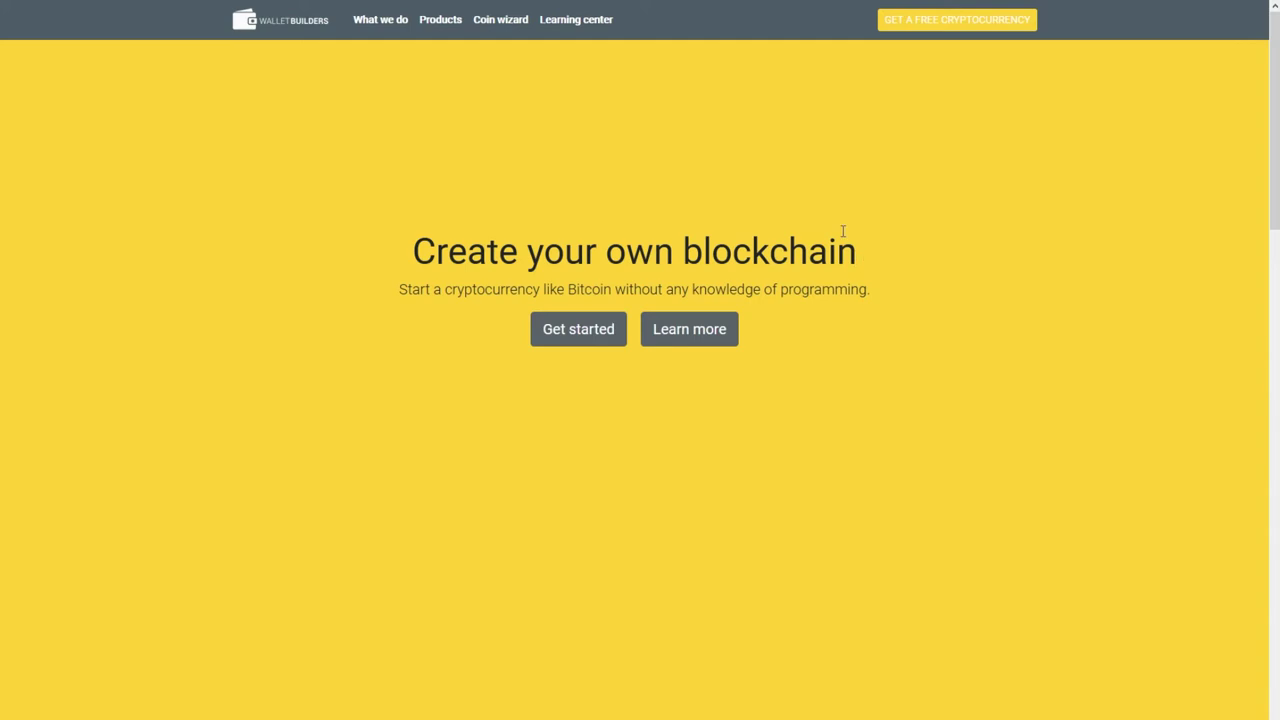
Step: Get started on the WalletBuilders site and review its algorithms, Free Coin and Paid Coin products, and coin wizard
click(580, 332)
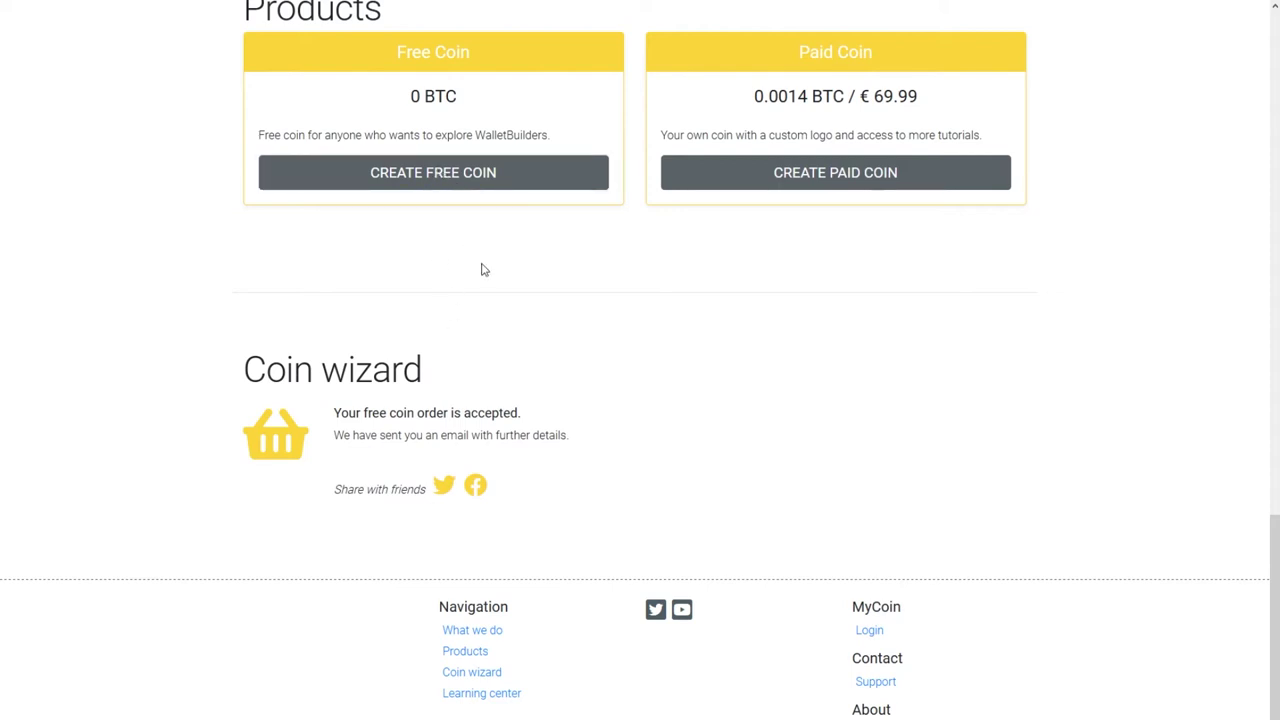
scroll(611, 474, up, 3)
scroll(613, 474, up, 5)
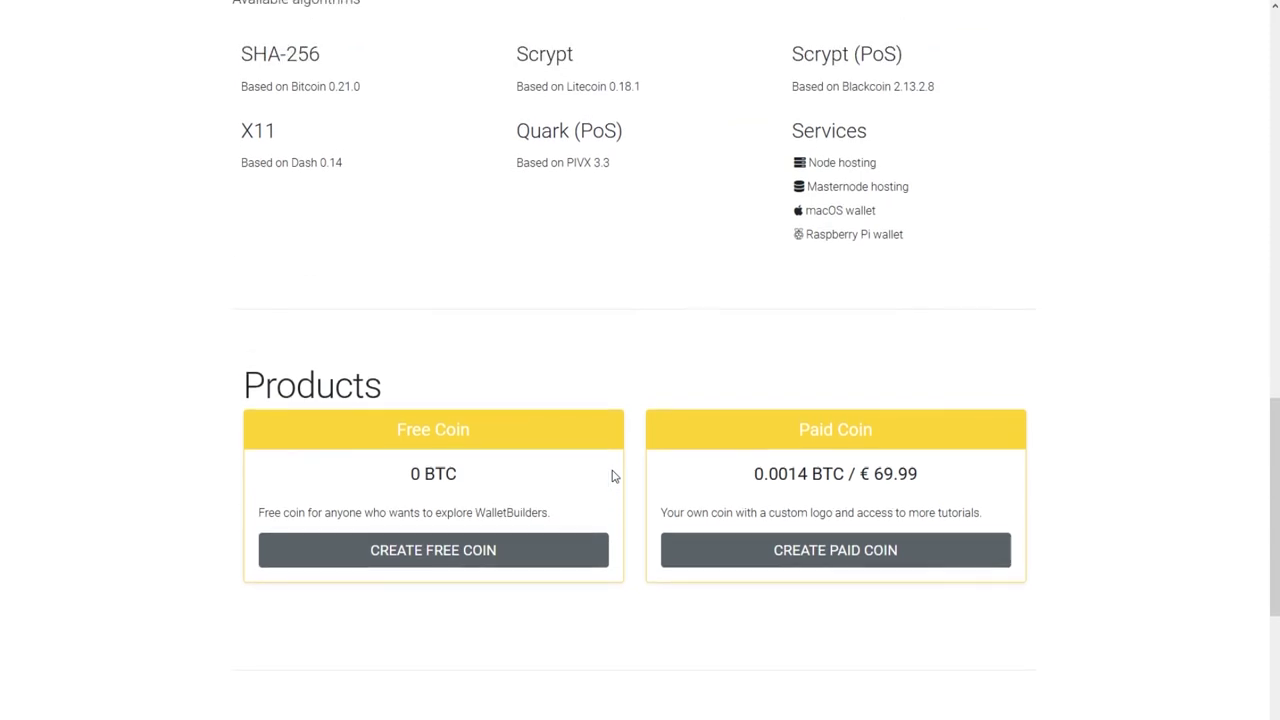
scroll(614, 472, down, 4)
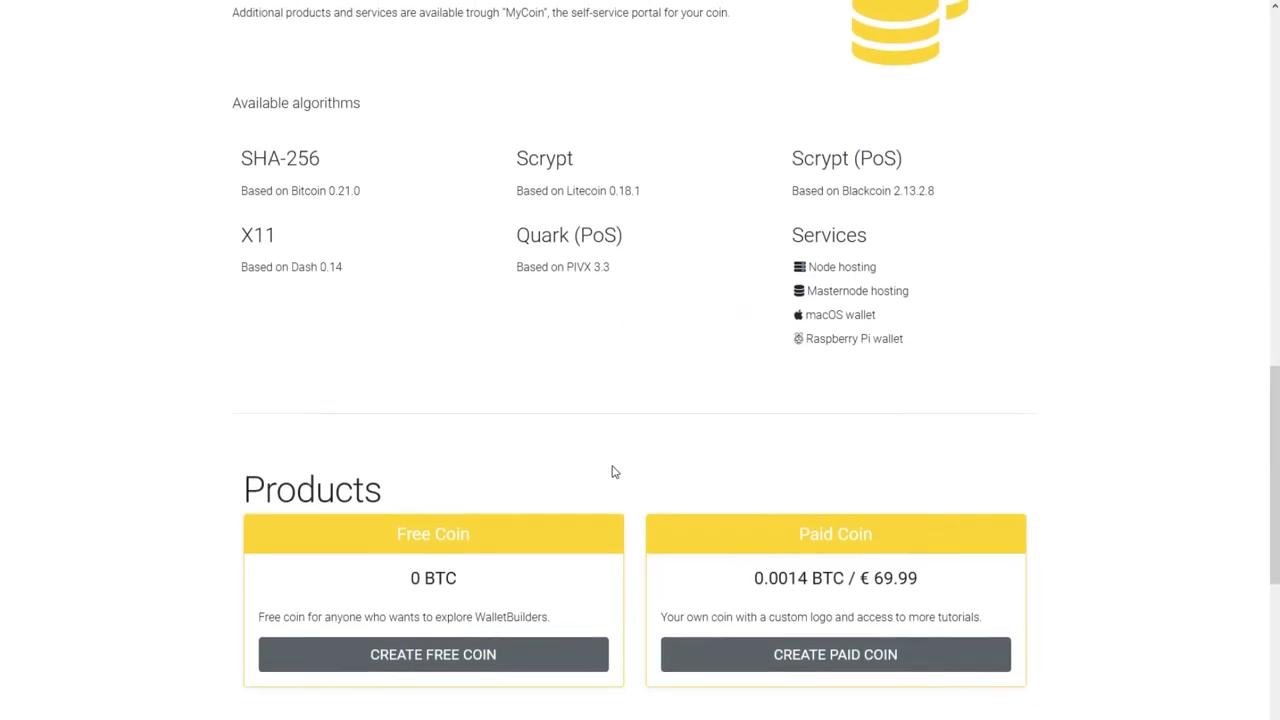
scroll(611, 470, down, 2)
click(405, 440)
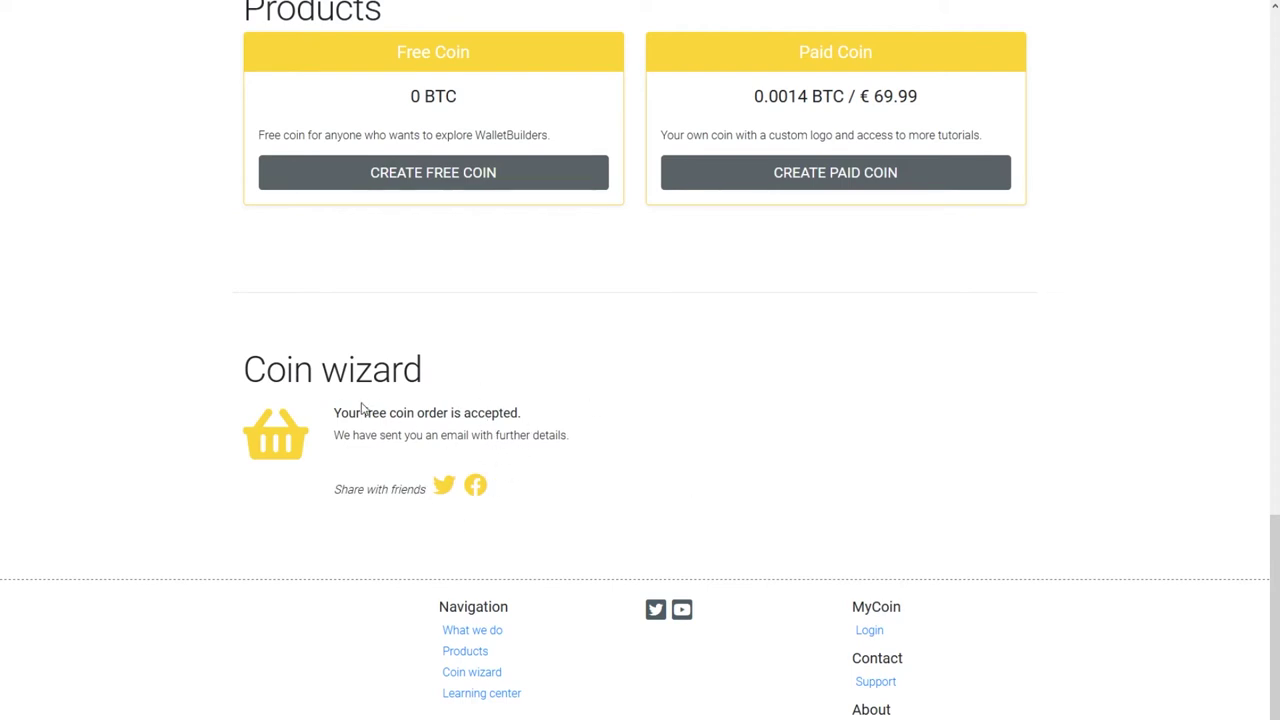
Step: Review the available algorithms SHA-256, Scrypt, Scrypt (PoS), X11 and Quark (PoS) and the coin each one is based on
scroll(362, 408, up, 10)
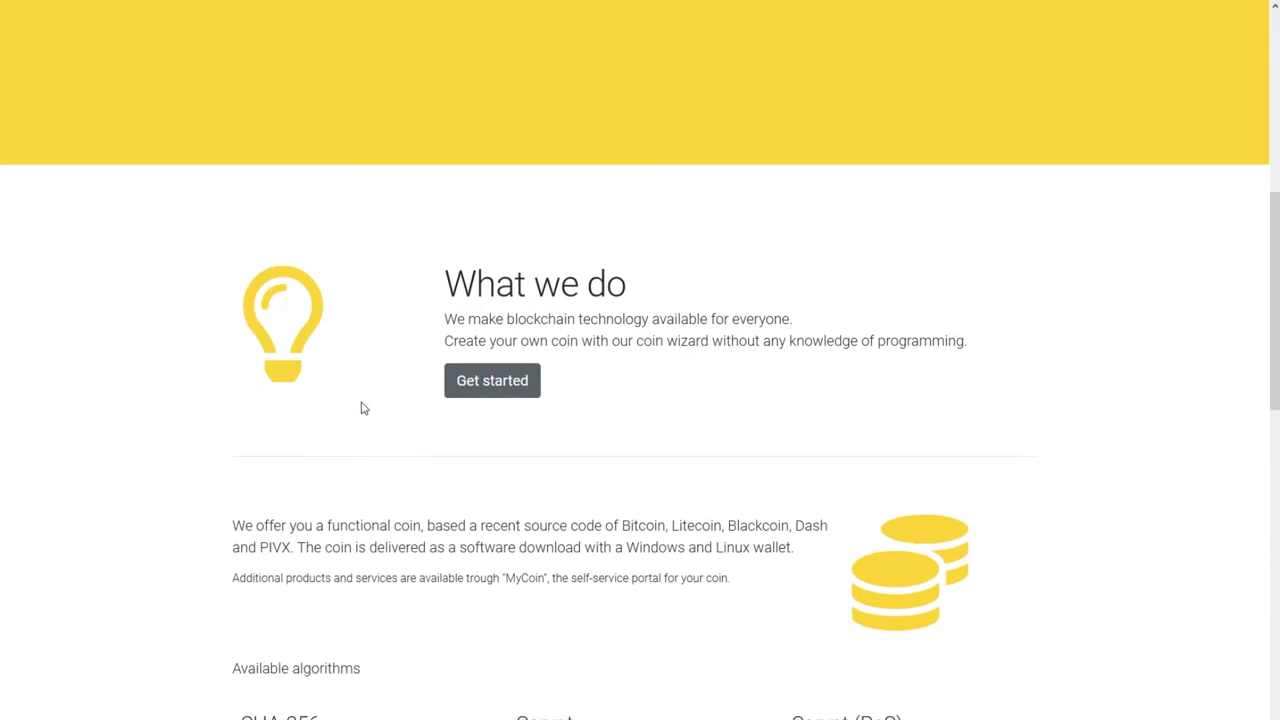
click(494, 386)
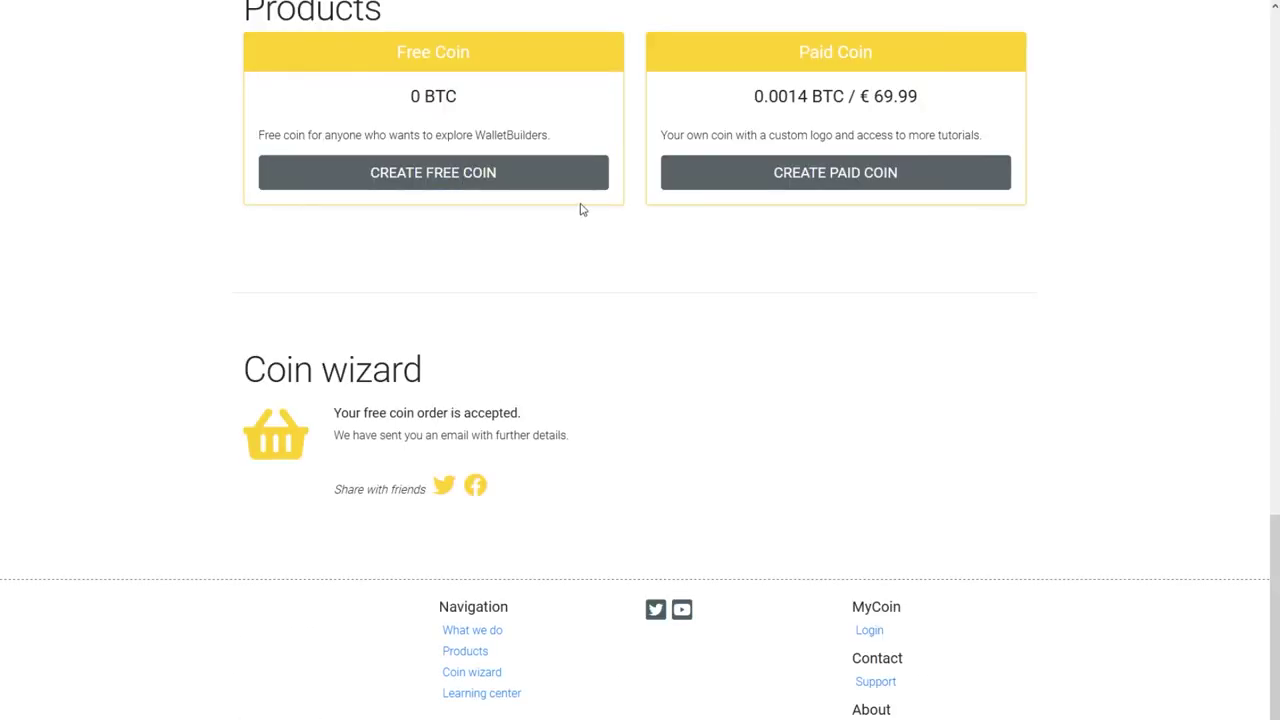
scroll(569, 420, up, 5)
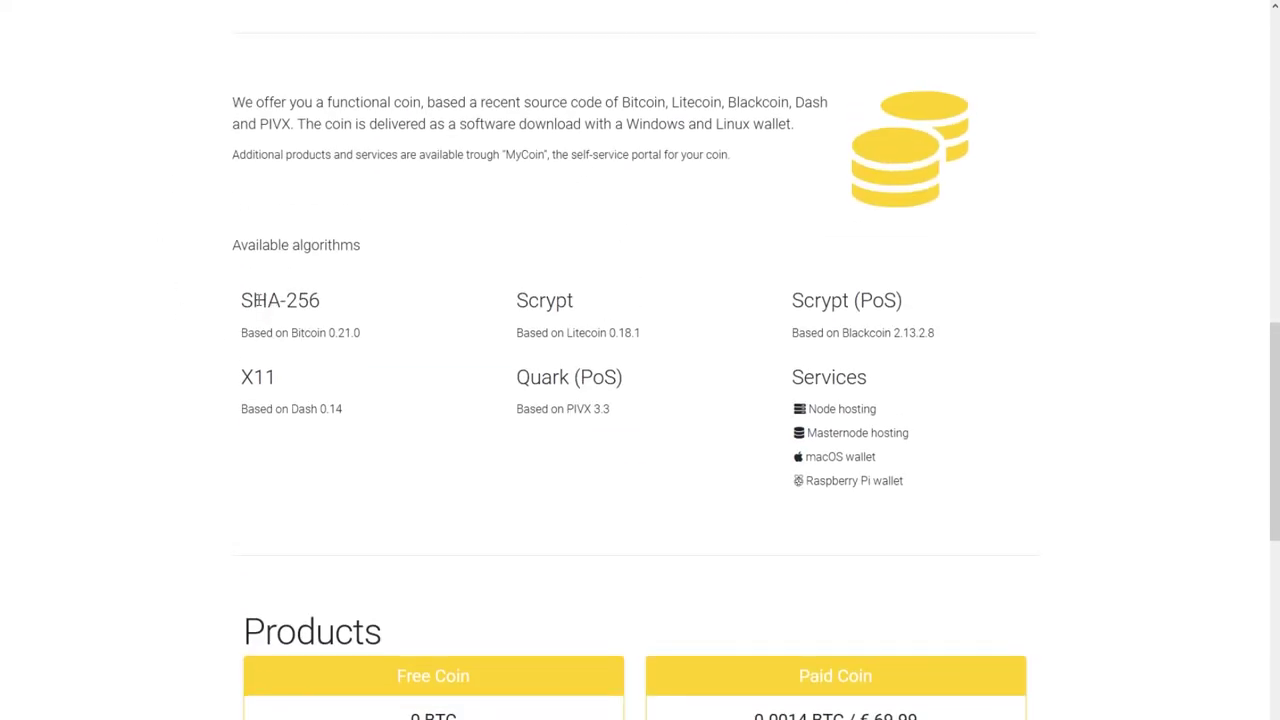
drag(248, 333, 345, 334)
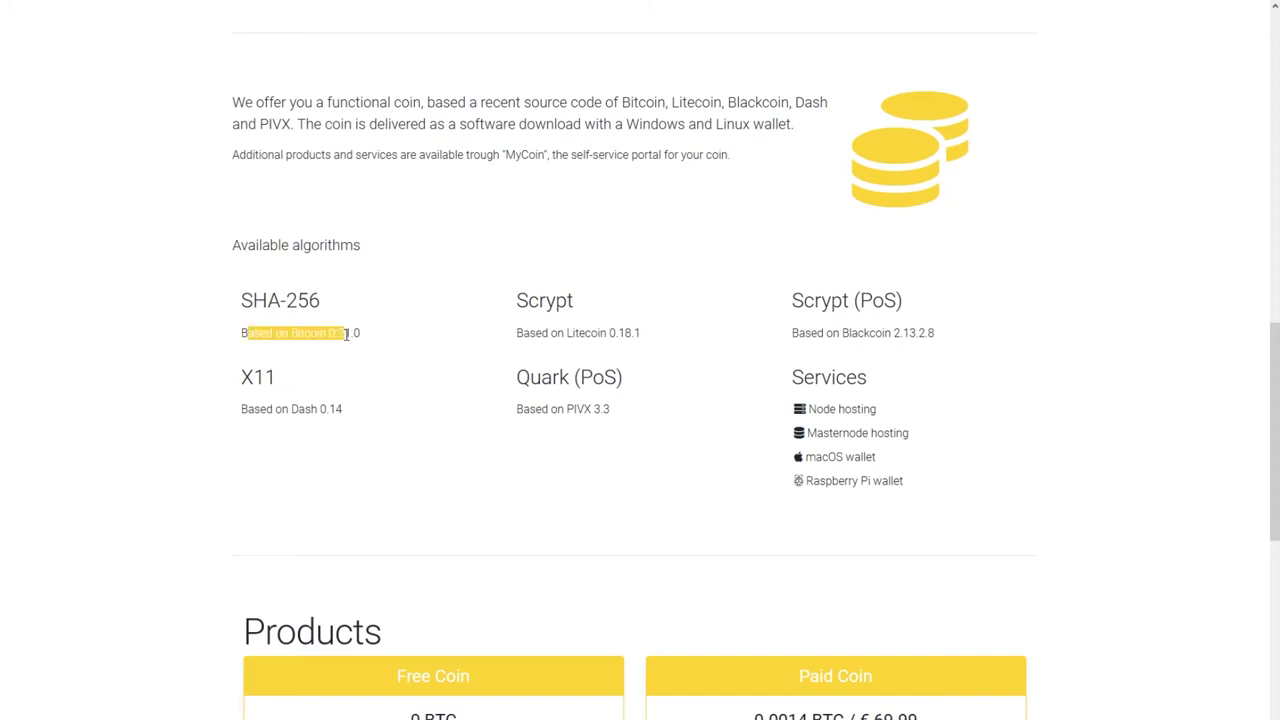
drag(518, 300, 629, 336)
drag(803, 301, 923, 308)
drag(806, 333, 929, 333)
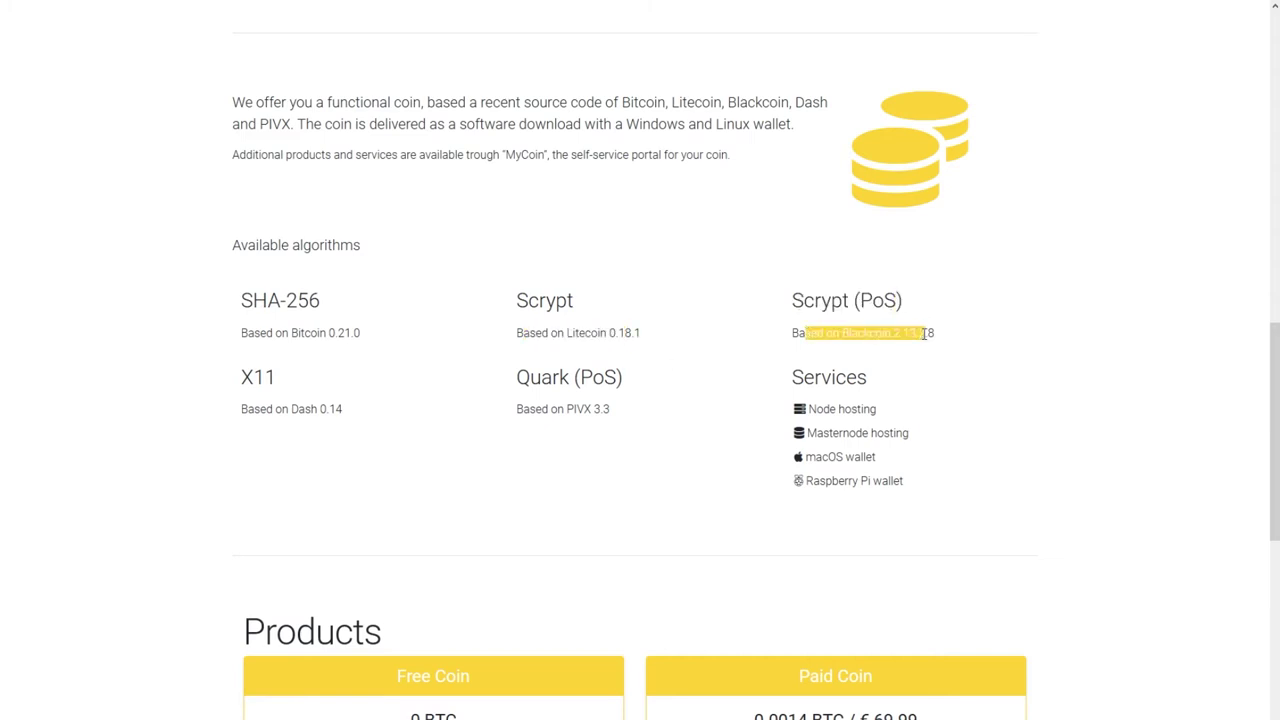
drag(244, 378, 344, 421)
drag(530, 378, 618, 380)
drag(522, 409, 607, 410)
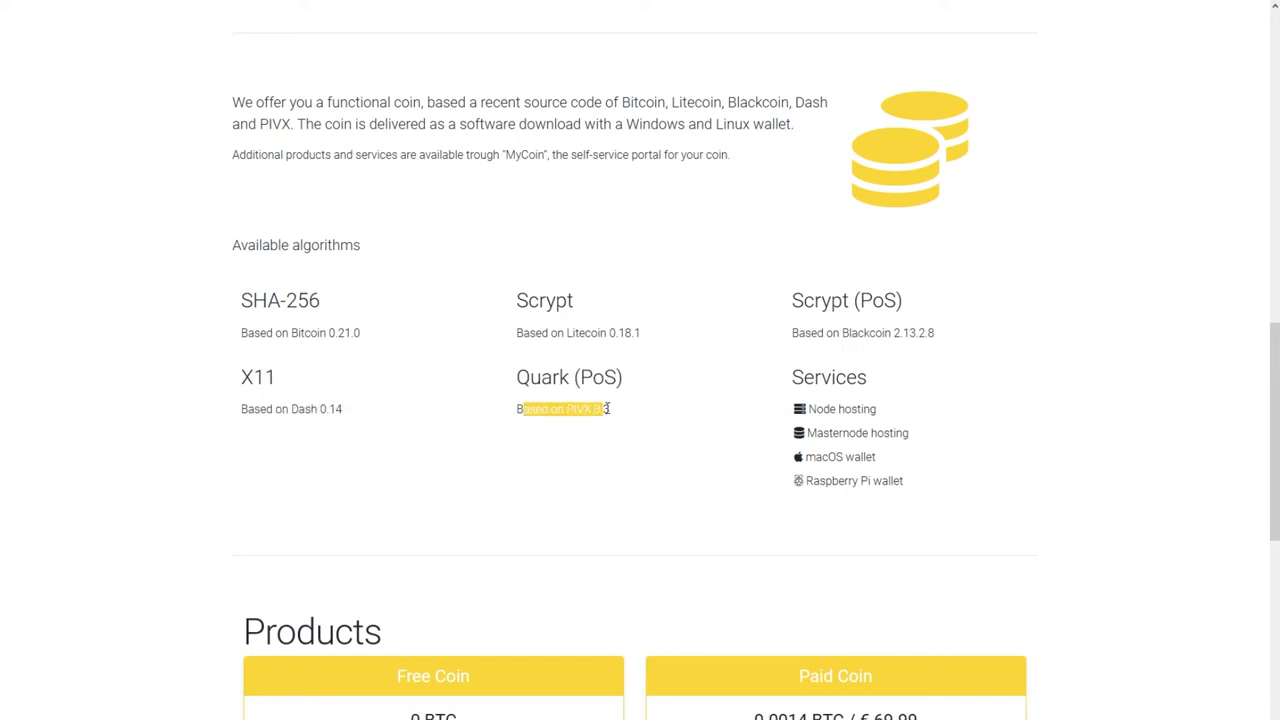
click(590, 381)
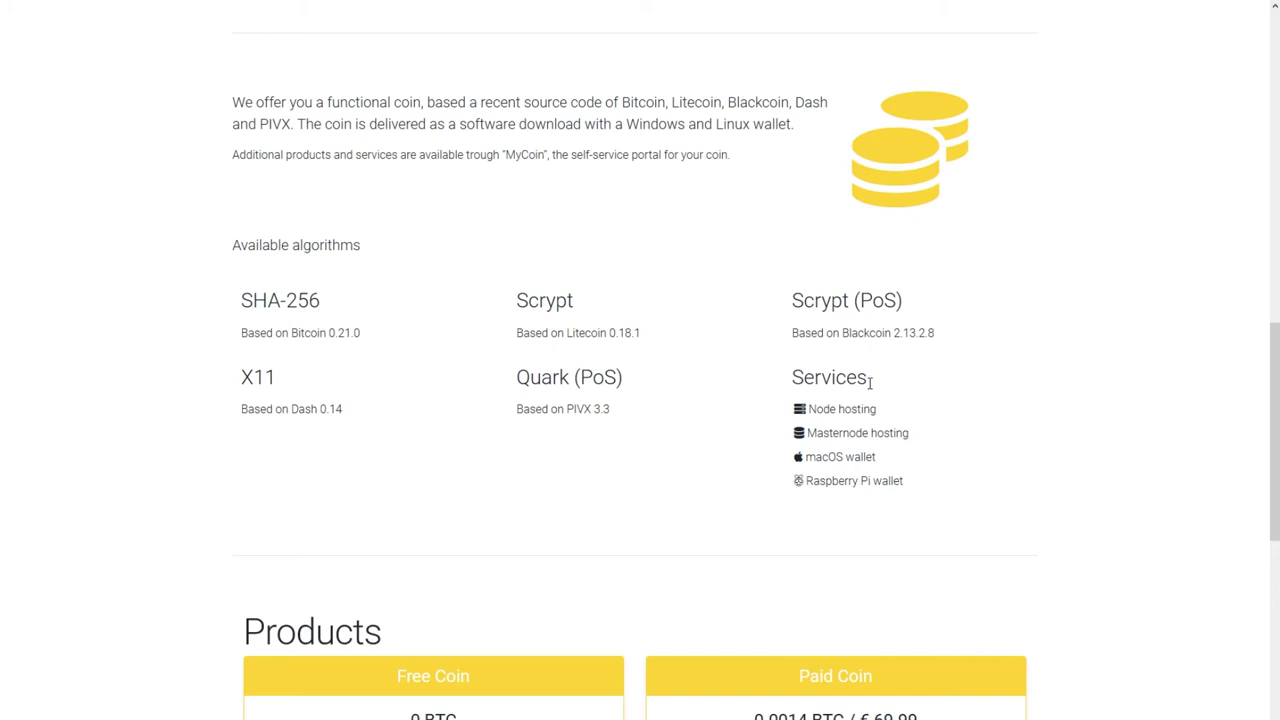
Step: Review the additional services: node hosting, masternode hosting, macOS wallet and Raspberry Pi wallet
drag(815, 410, 900, 416)
drag(818, 436, 923, 440)
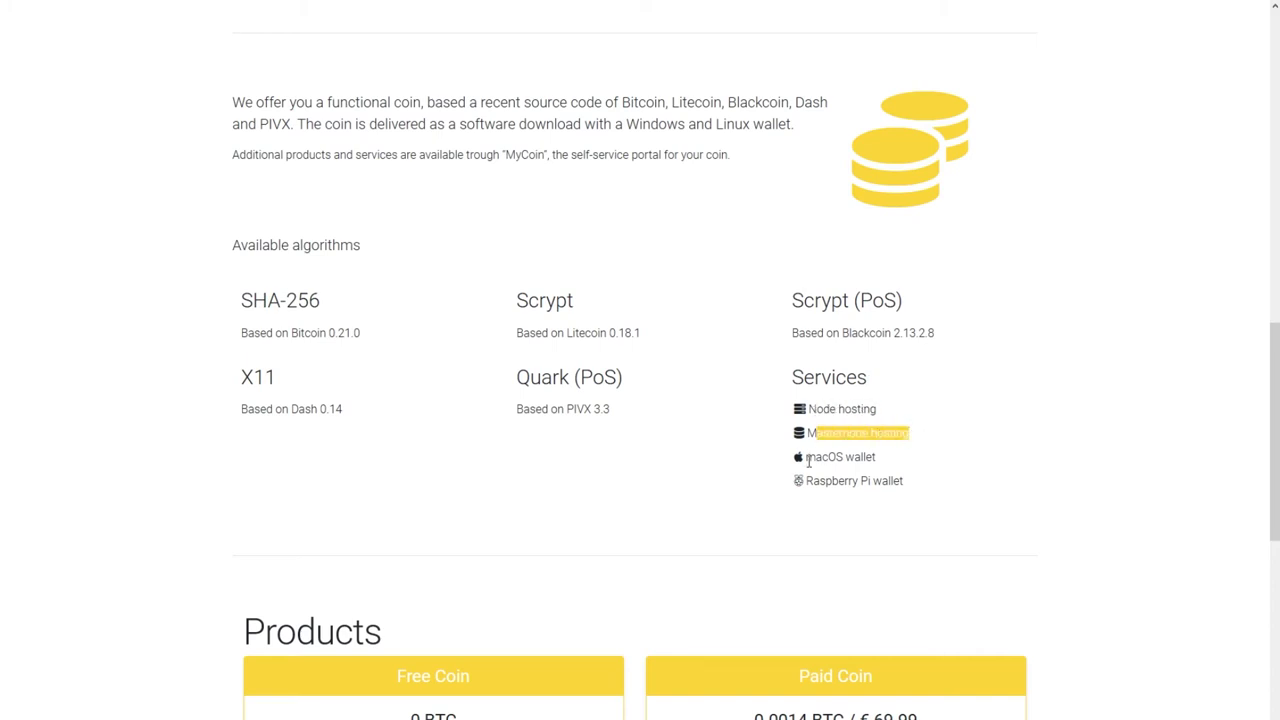
drag(809, 461, 903, 463)
drag(814, 481, 937, 483)
click(938, 480)
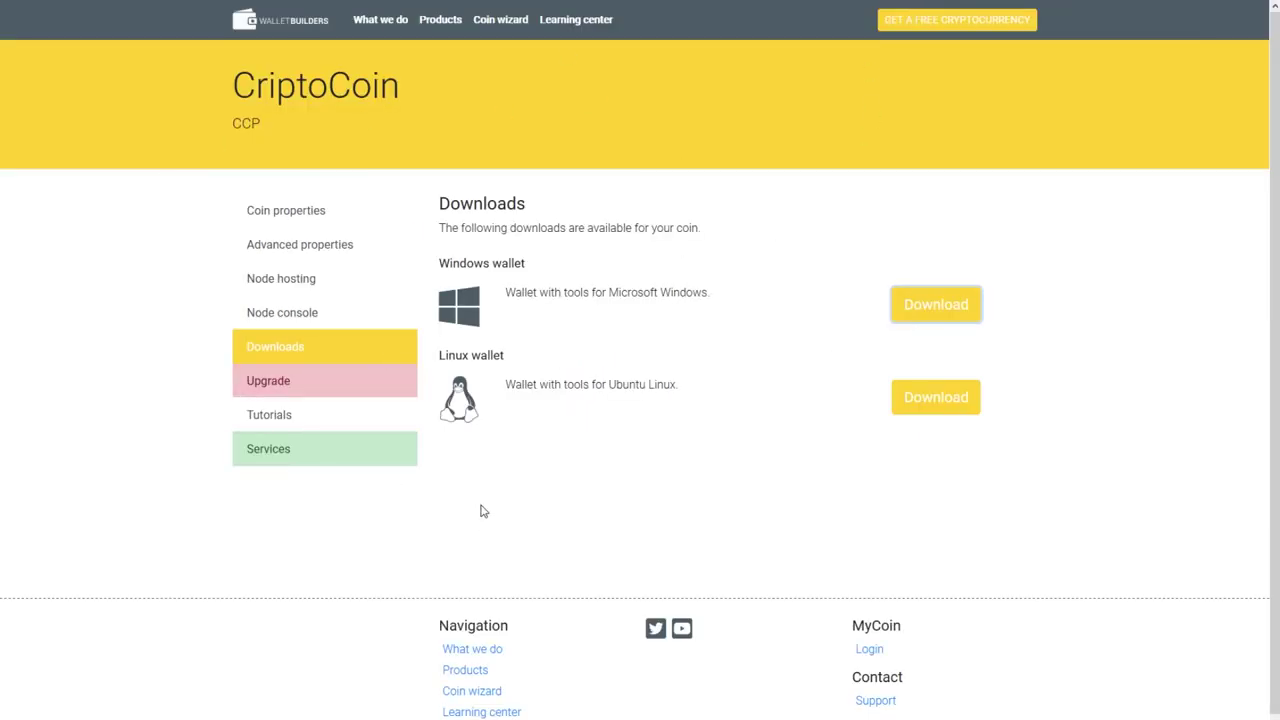
Step: Examine CriptoCoin's coin properties, including its algorithm, name, abbreviation and the block rewards
click(309, 218)
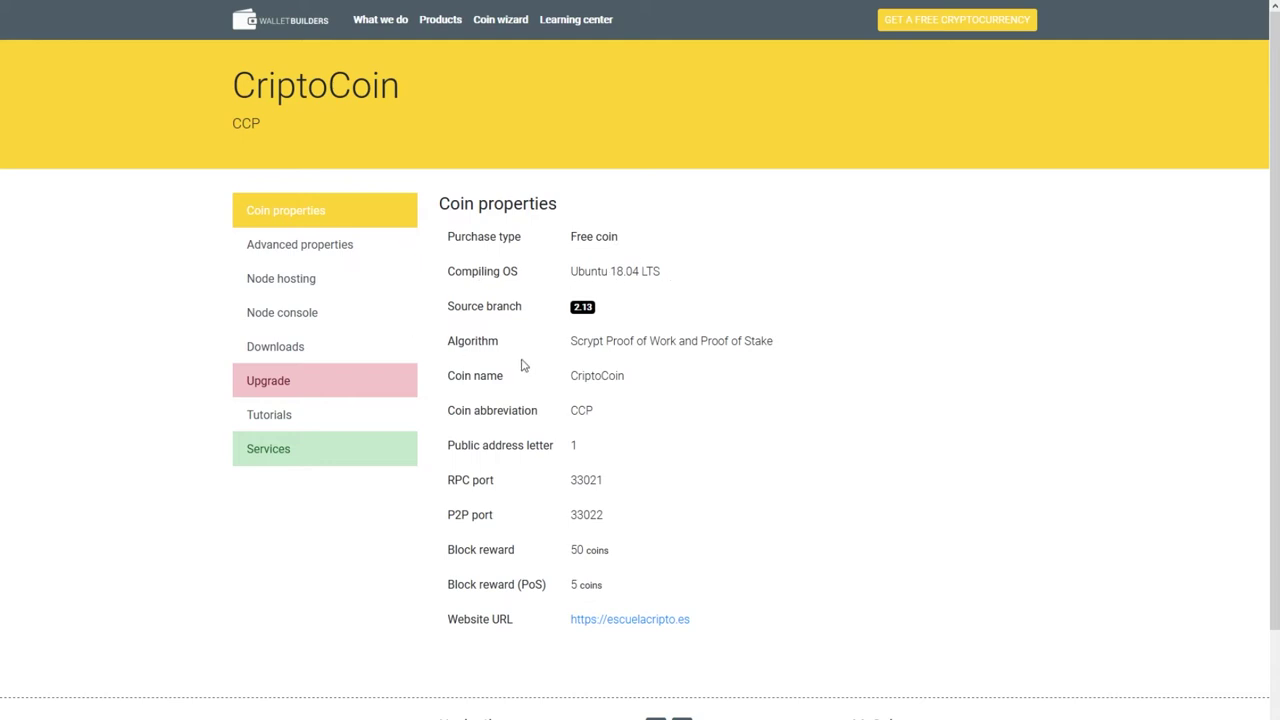
drag(583, 343, 774, 338)
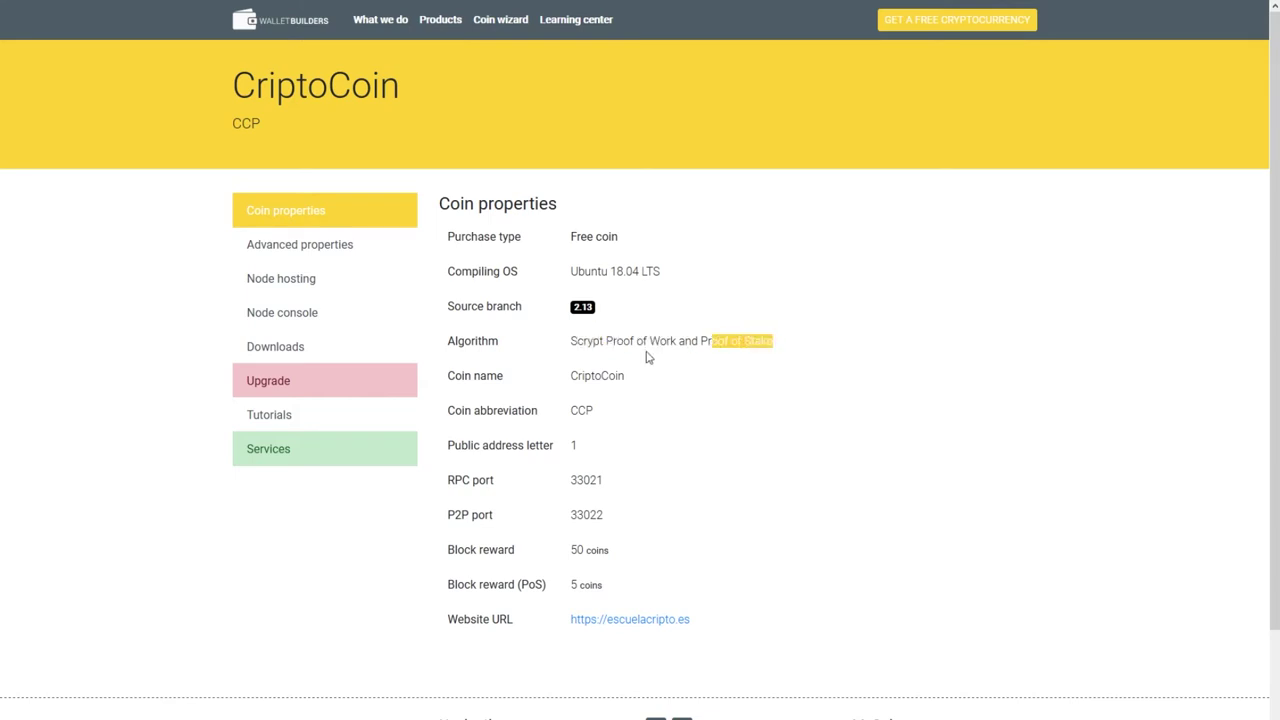
drag(676, 341, 614, 342)
drag(741, 341, 780, 343)
drag(572, 376, 565, 414)
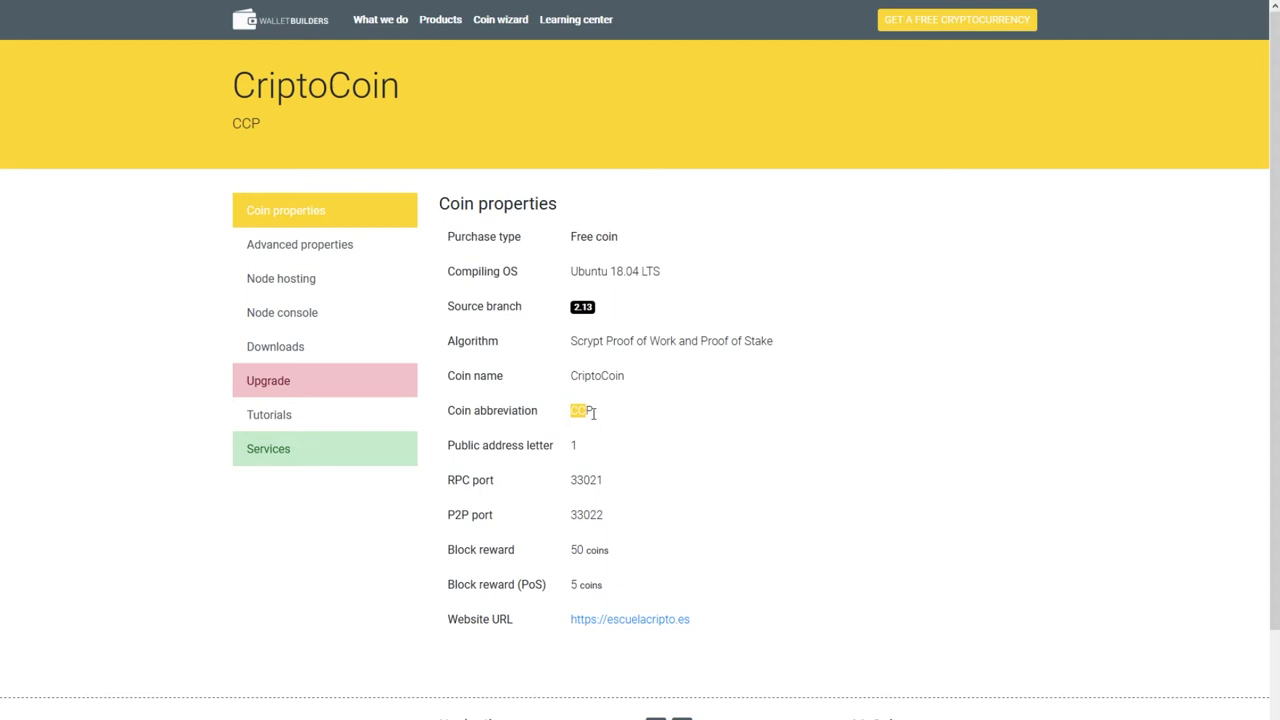
drag(594, 410, 571, 410)
click(573, 410)
drag(573, 548, 623, 554)
click(452, 588)
drag(450, 588, 598, 586)
Step: Check CriptoCoin's advanced properties, its node hosting details with the expiry date, and the node console
click(305, 257)
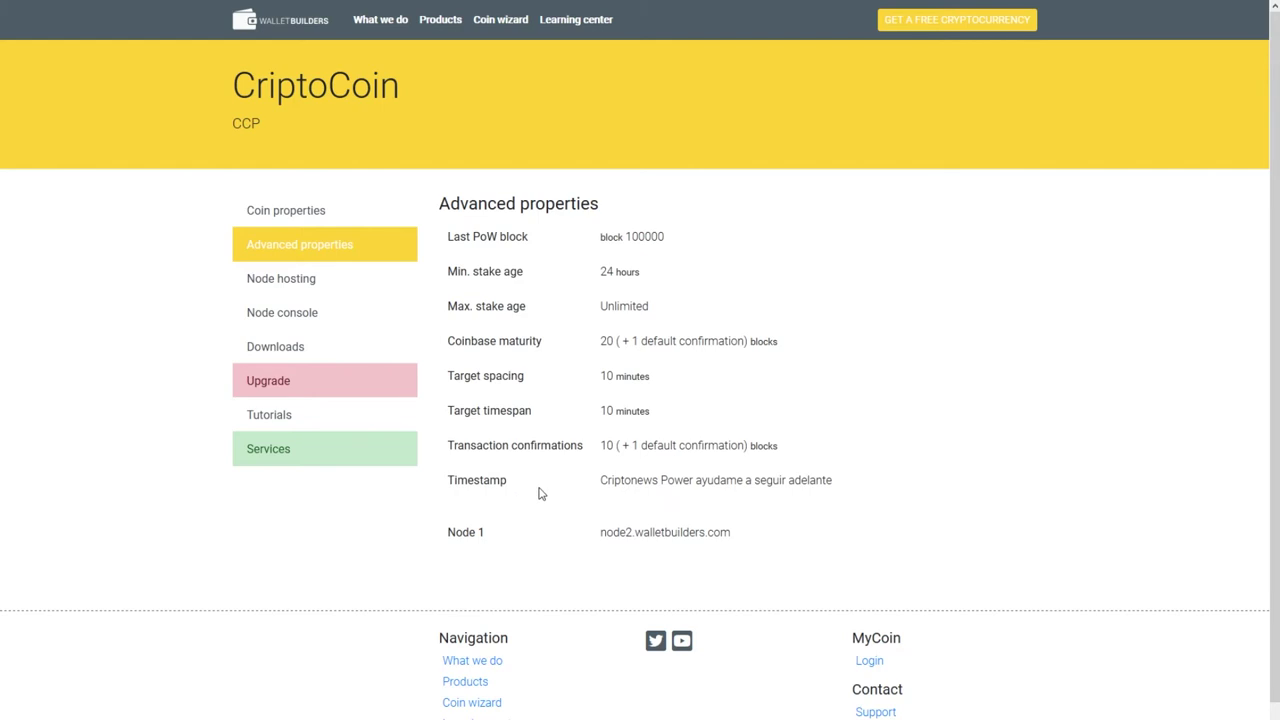
click(287, 289)
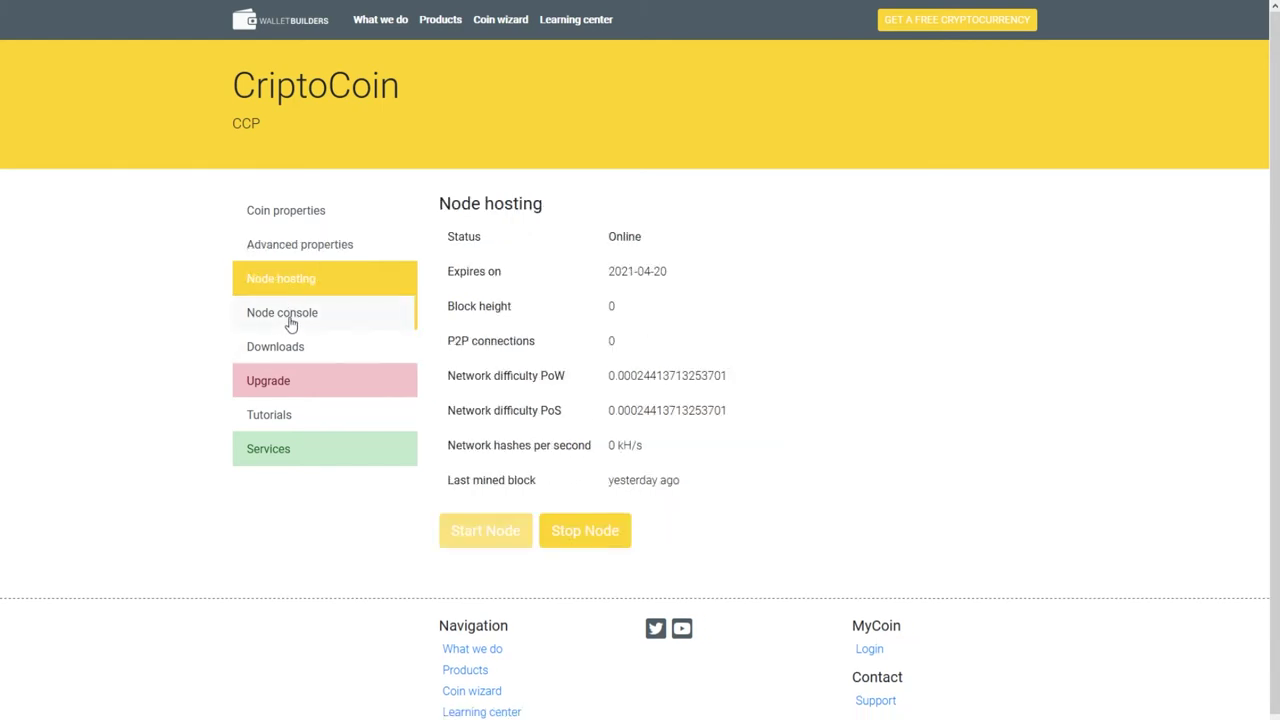
double_click(660, 272)
click(305, 318)
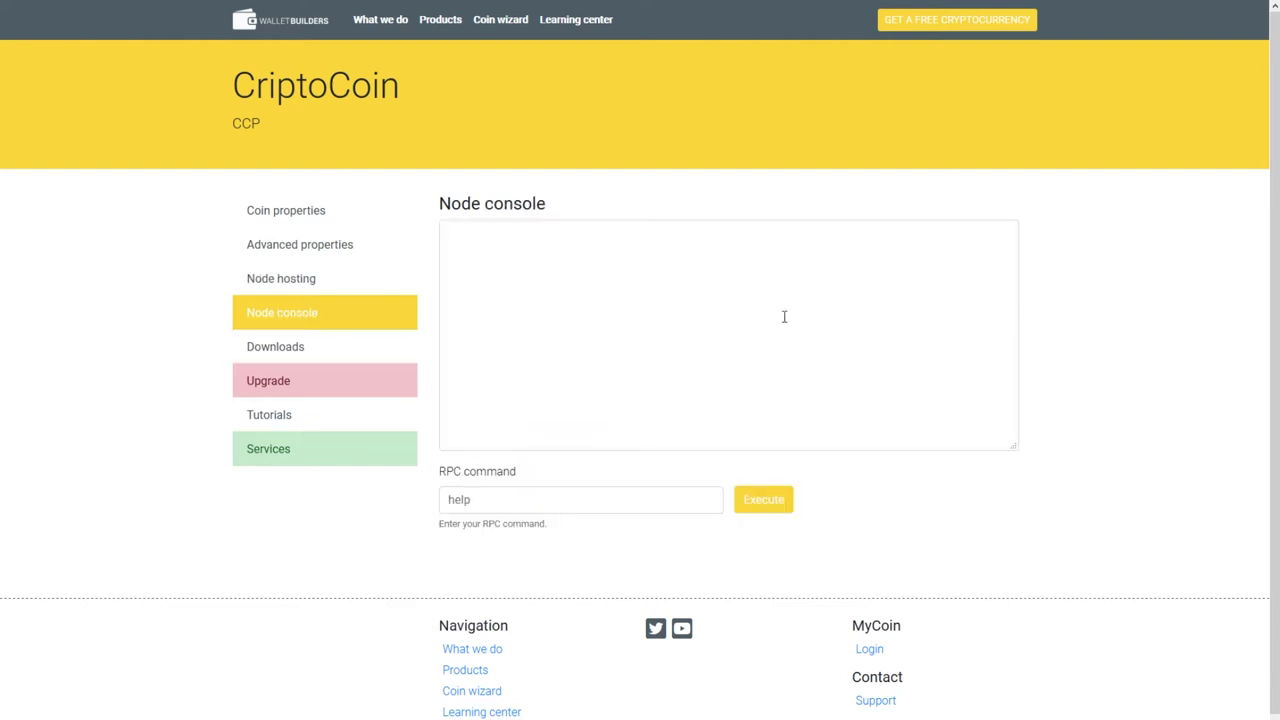
Step: Download CriptoCoin's Windows wallet and set it up with the default data directory, hiding the synchronisation notice
click(289, 347)
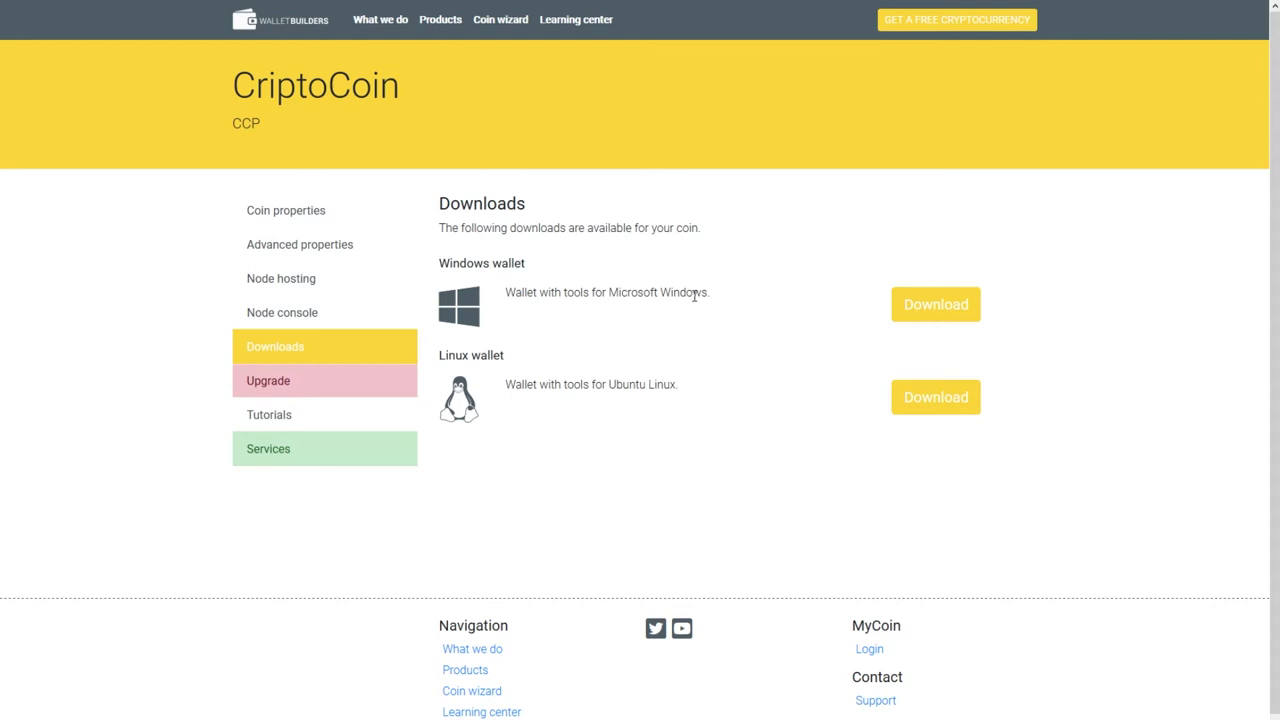
click(955, 309)
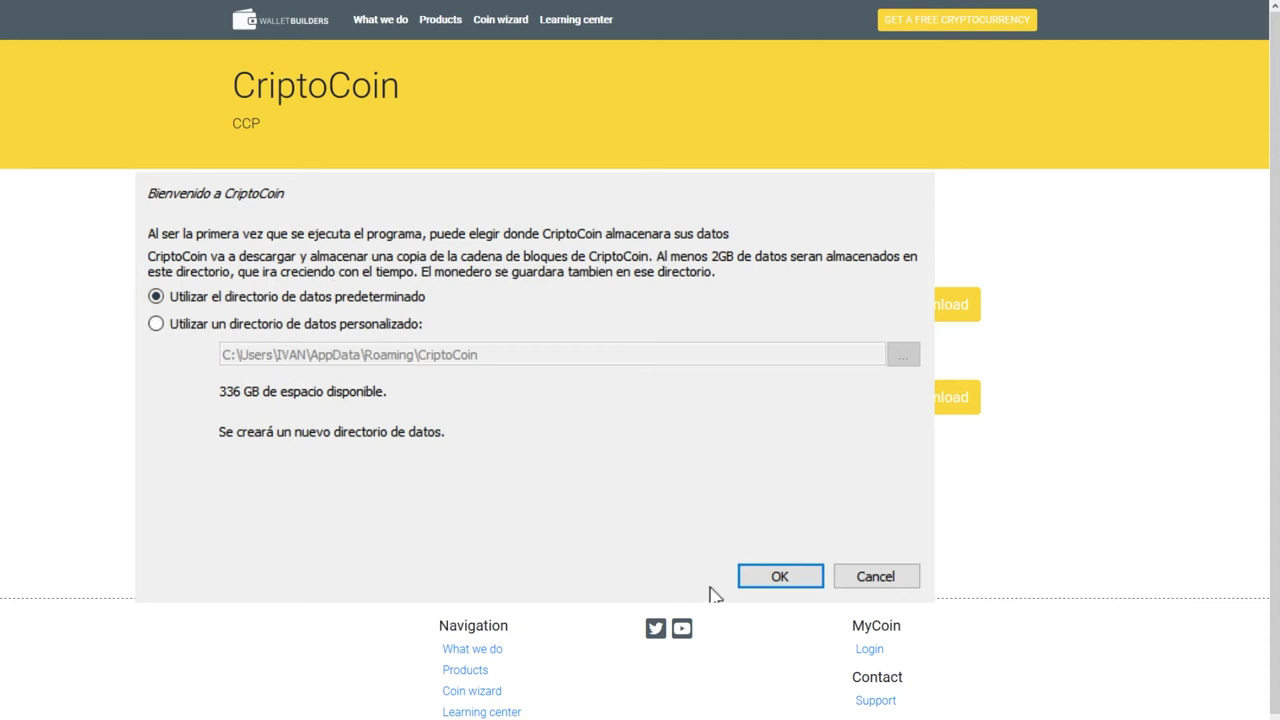
click(770, 580)
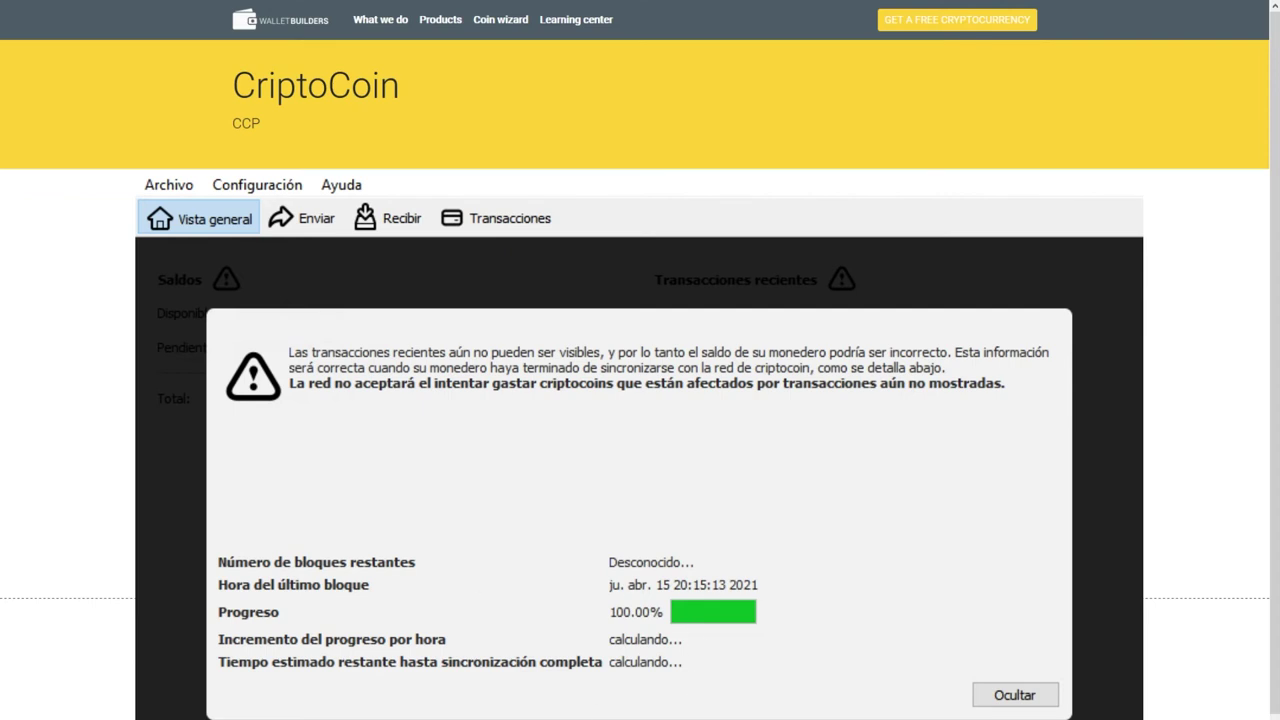
click(1015, 696)
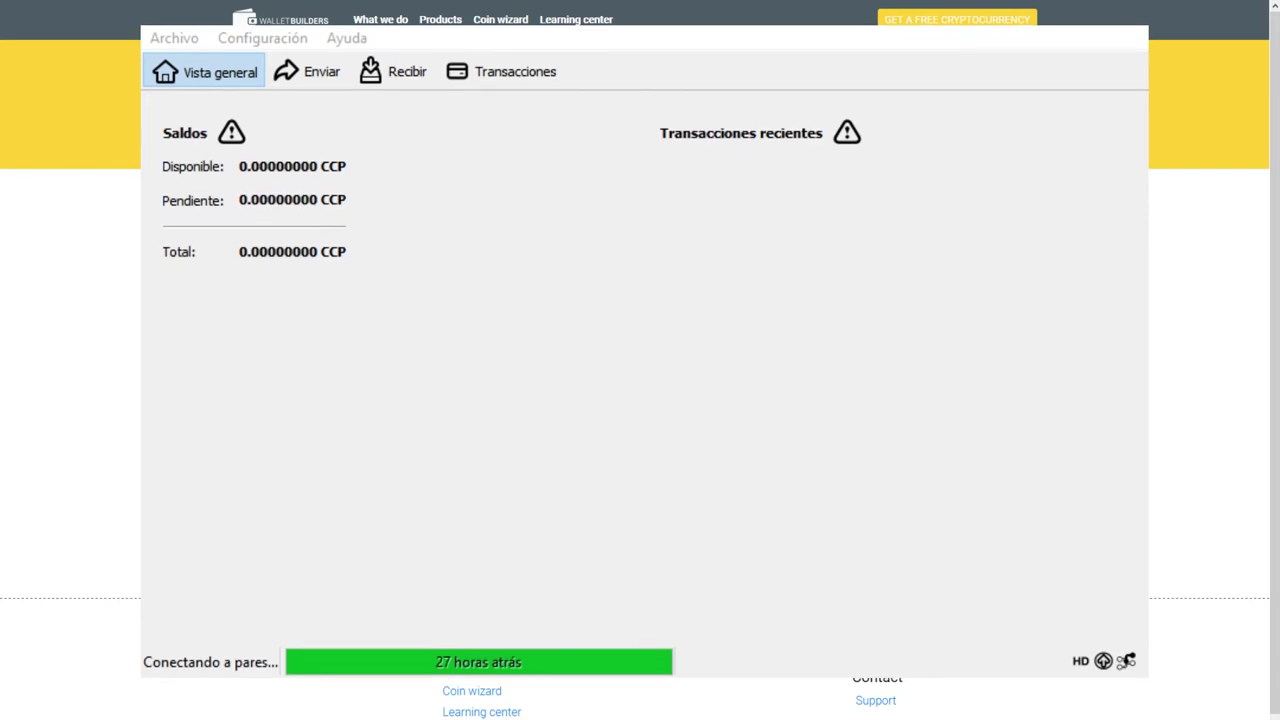
Step: Look over the wallet's sending form and create a payment request with no label, amount or message
click(458, 668)
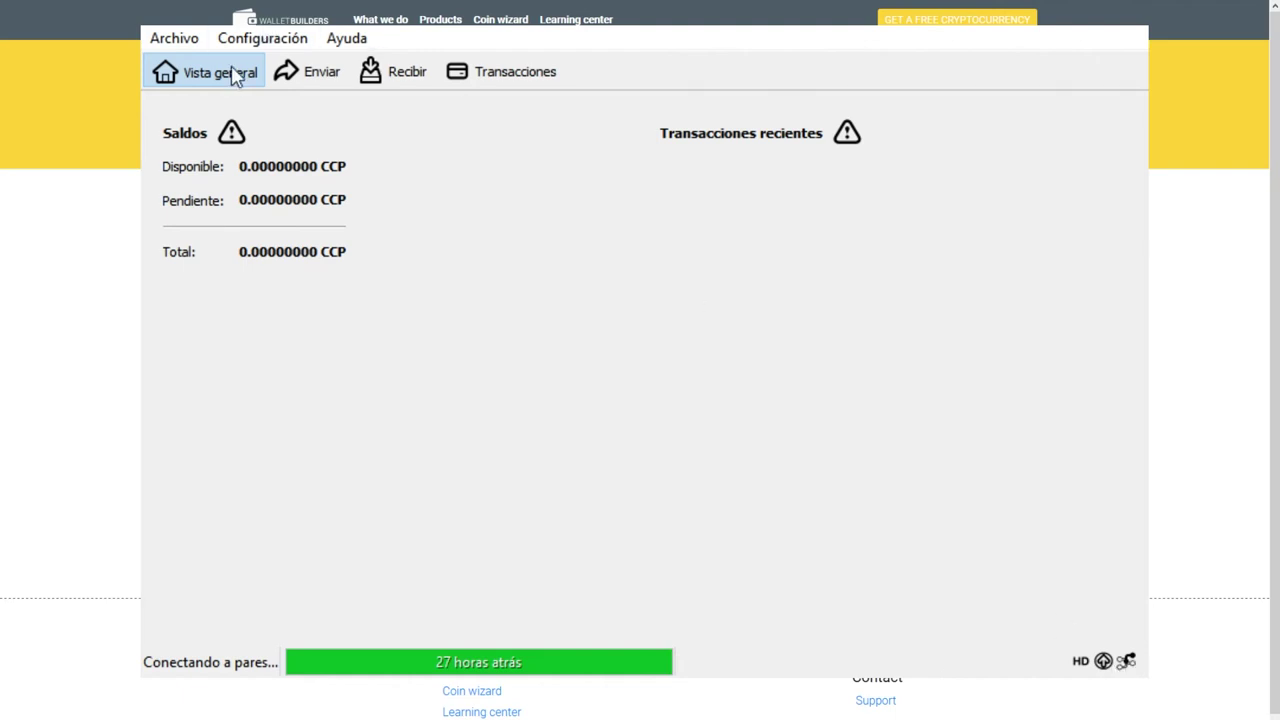
click(303, 79)
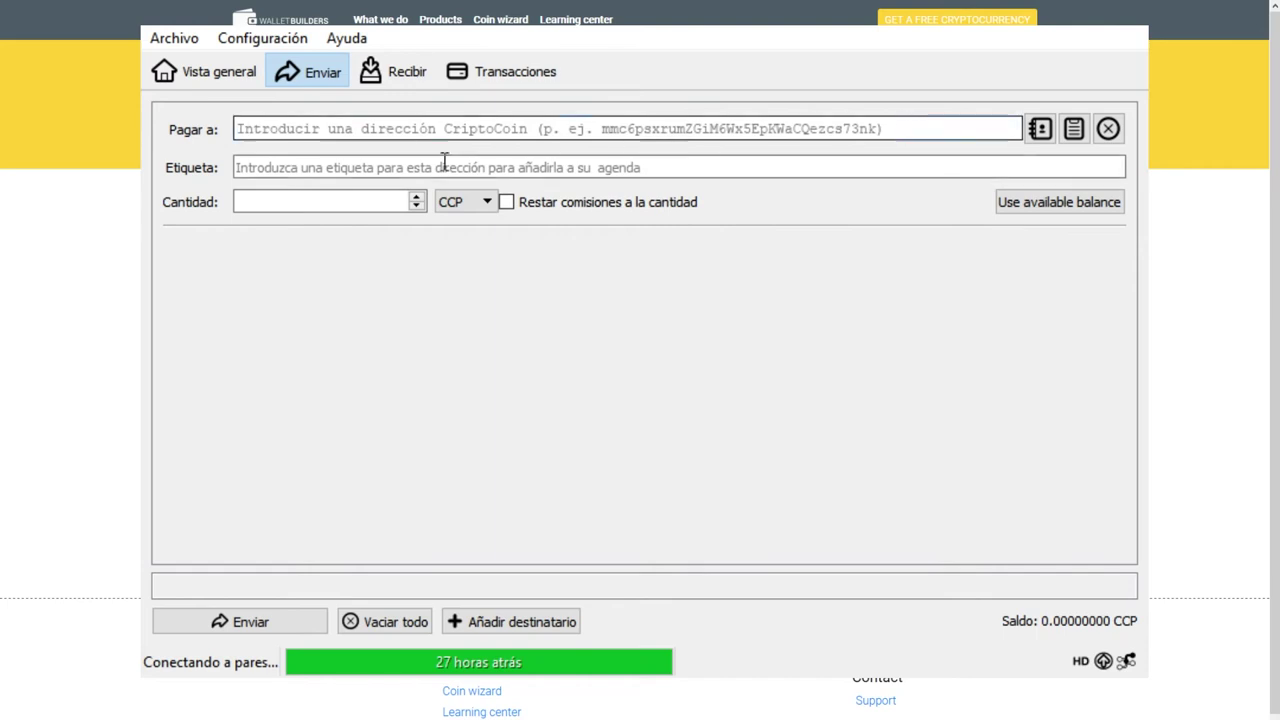
click(367, 76)
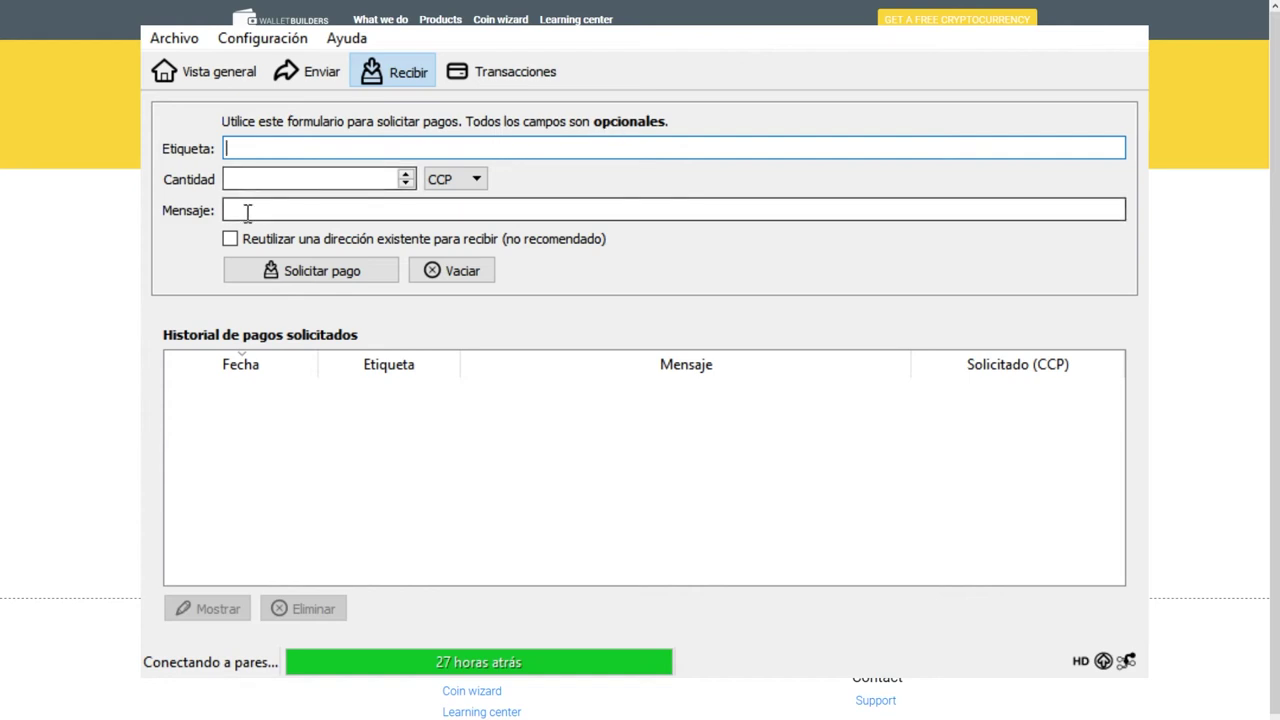
click(338, 283)
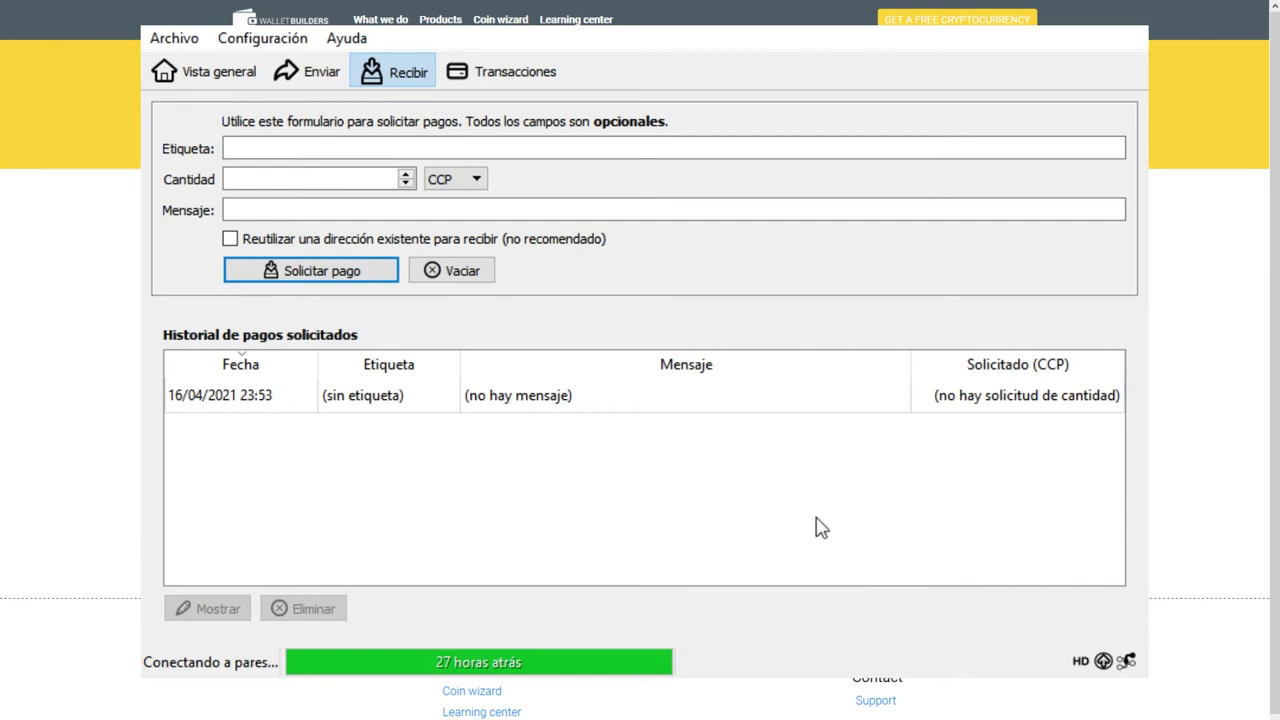
click(474, 184)
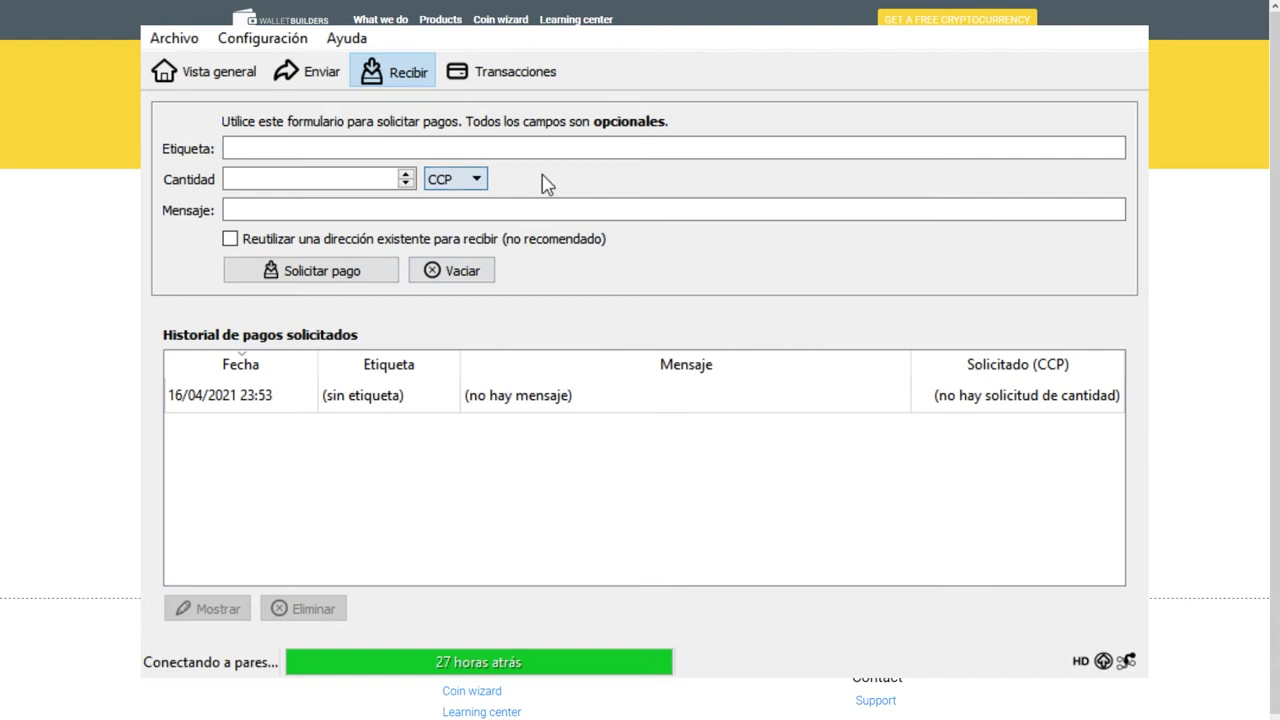
Step: Check the wallet's transaction list, receiving form and the coin control inputs for sending
click(520, 78)
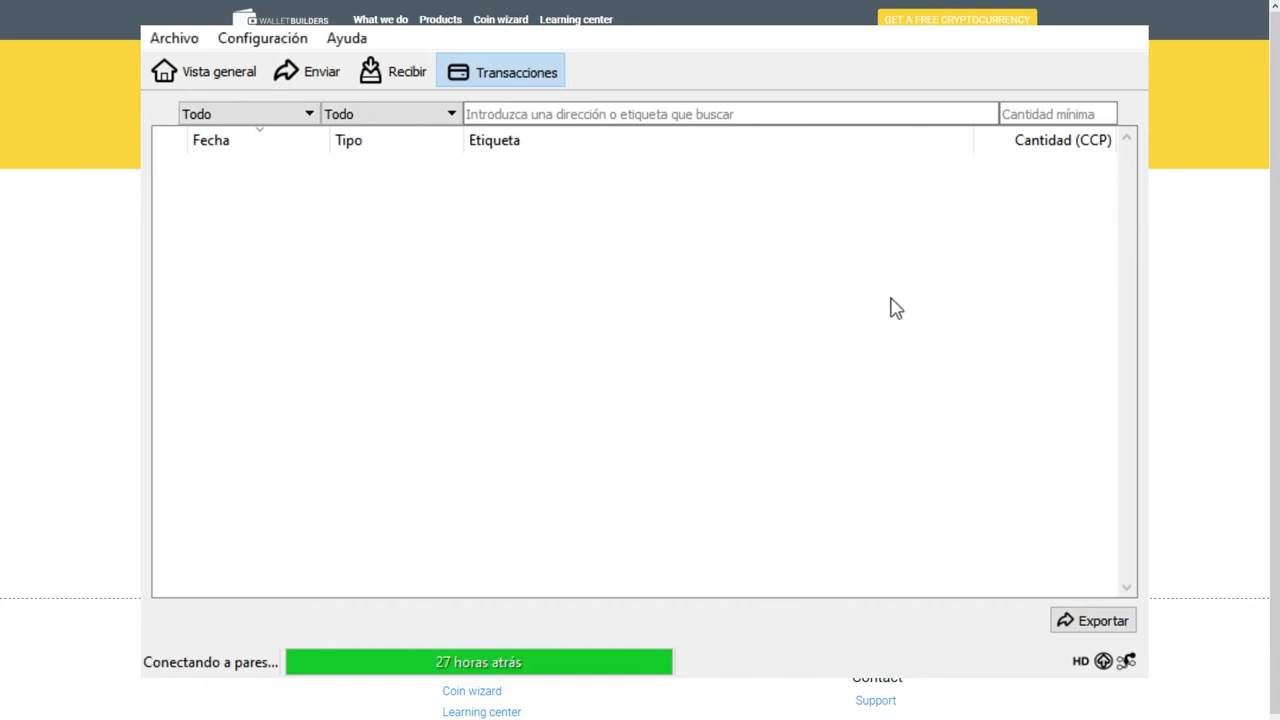
click(384, 78)
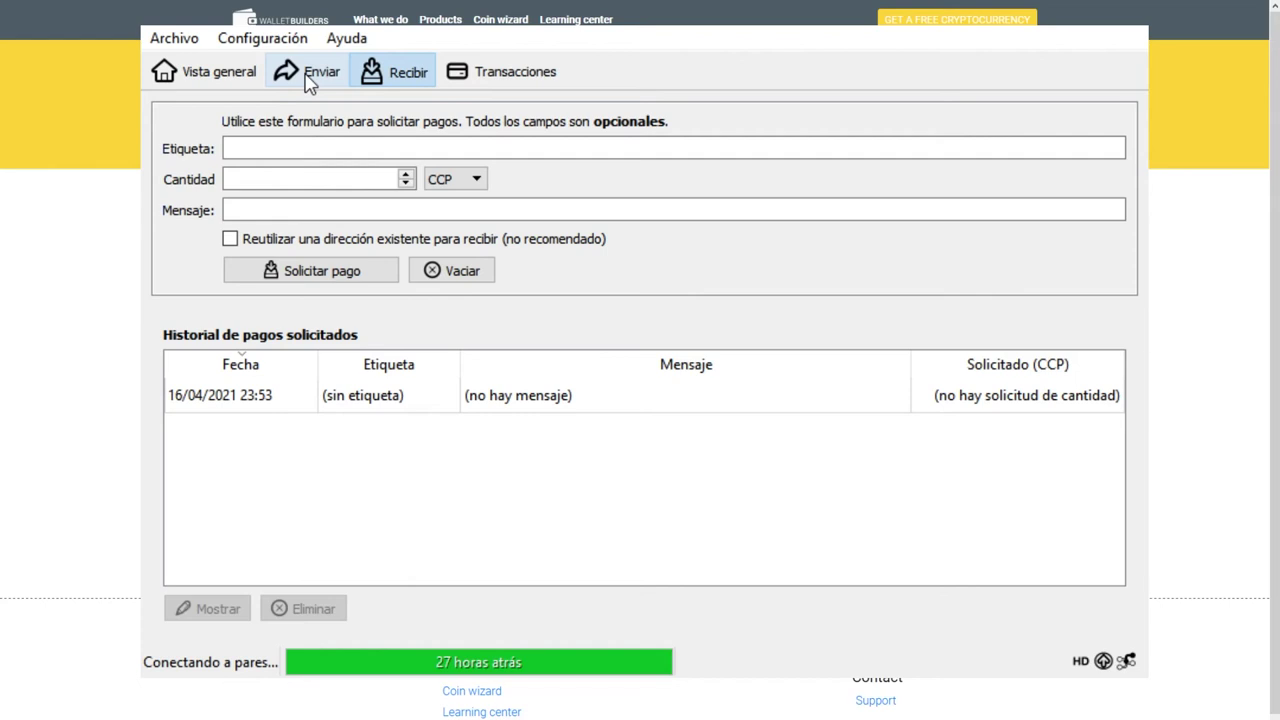
click(309, 80)
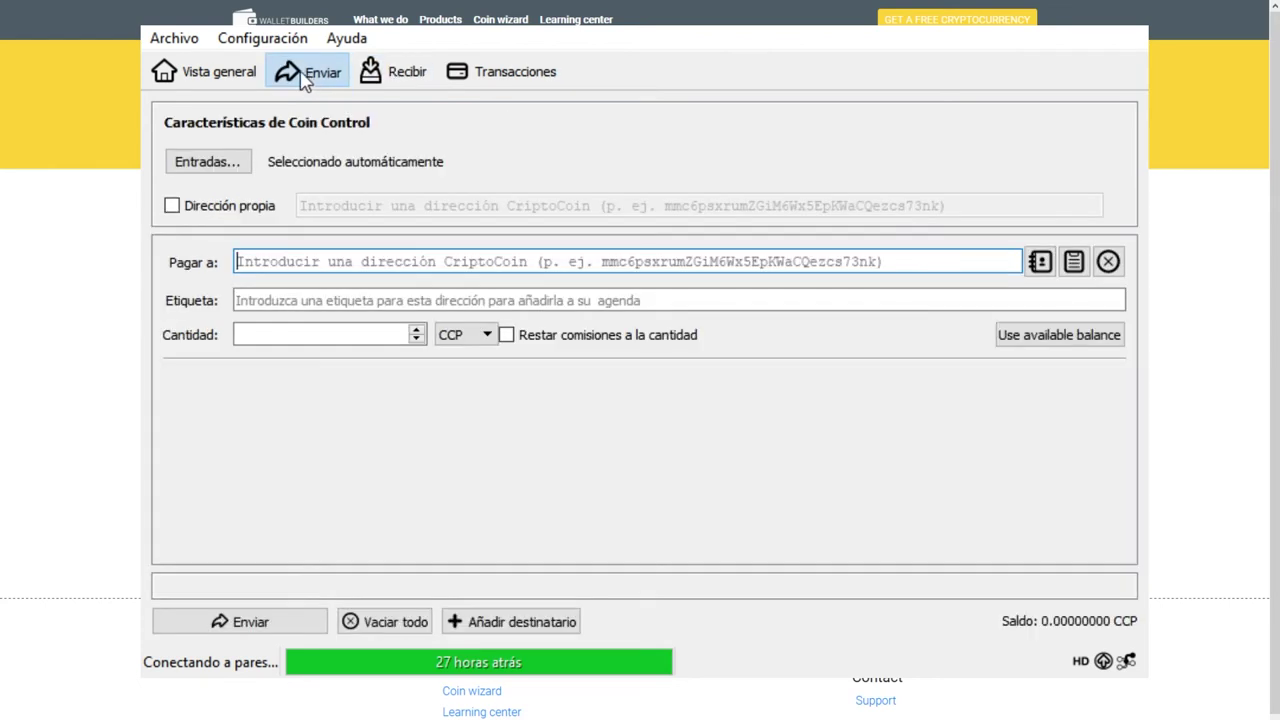
click(235, 174)
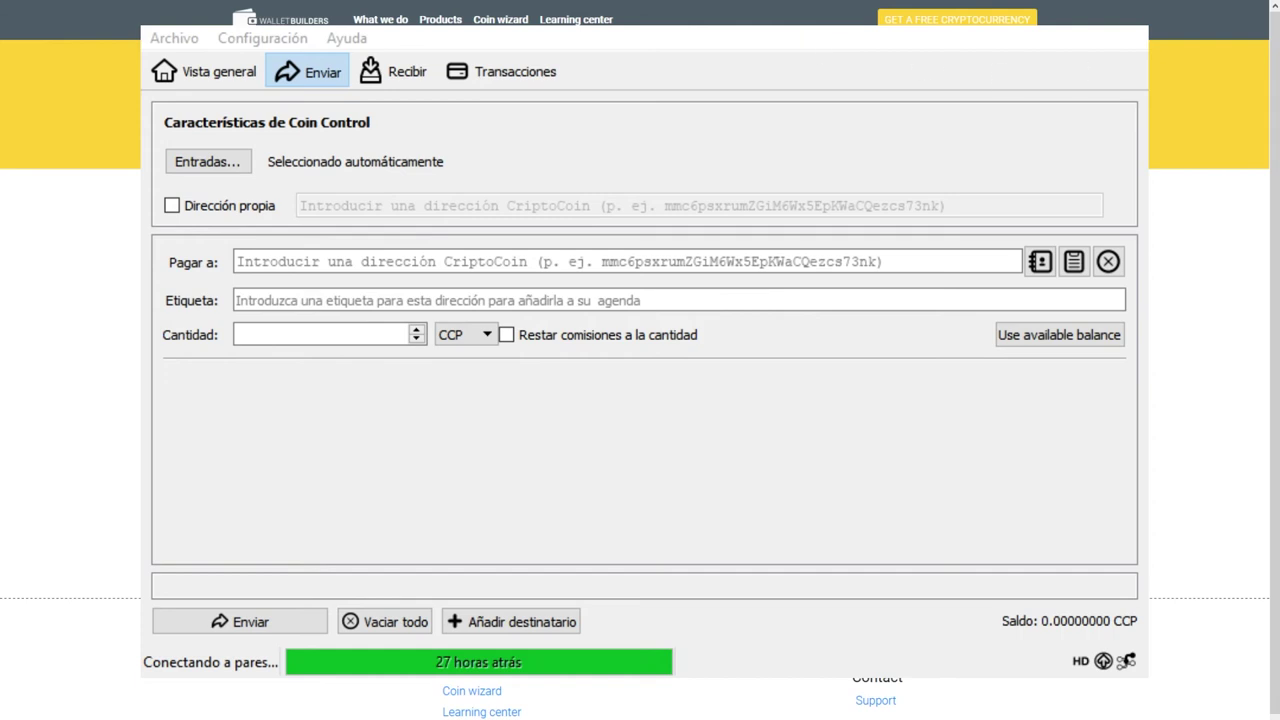
key(Return)
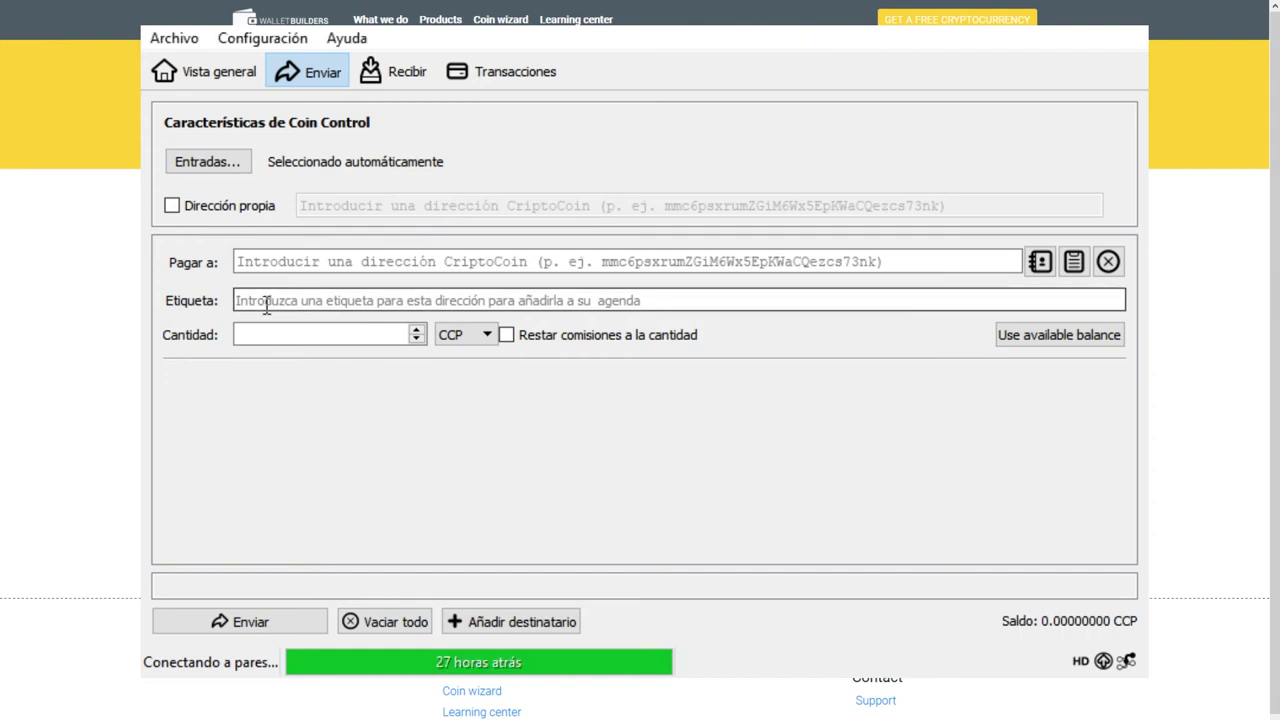
Step: Enter a trial amount of 10 000 CCP in the sending form and clear all its fields
click(372, 334)
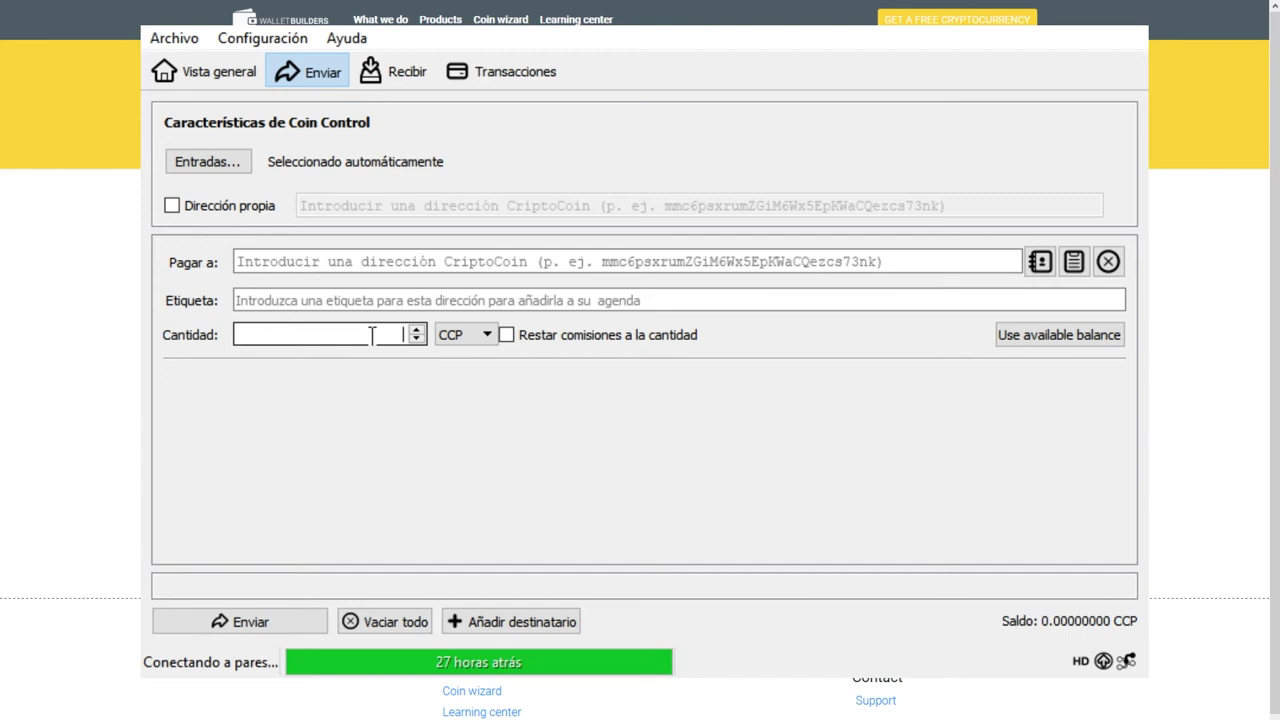
text(10 000)
key(Tab)
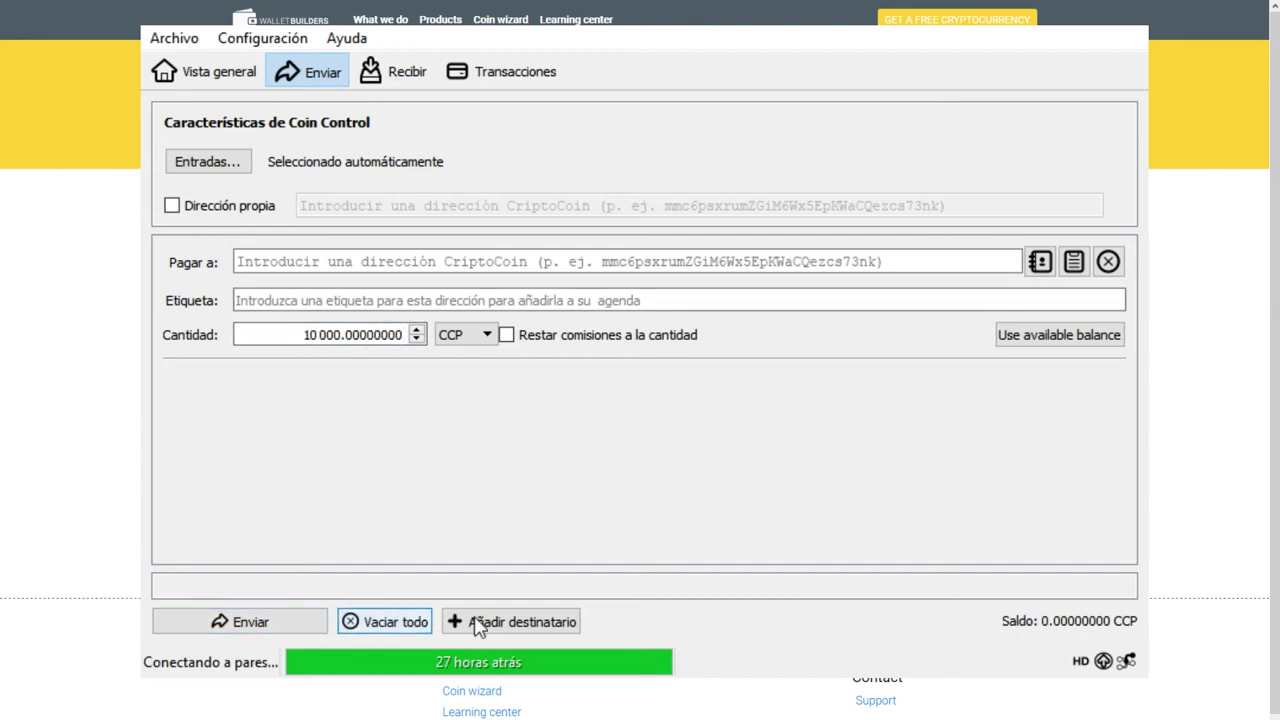
click(365, 622)
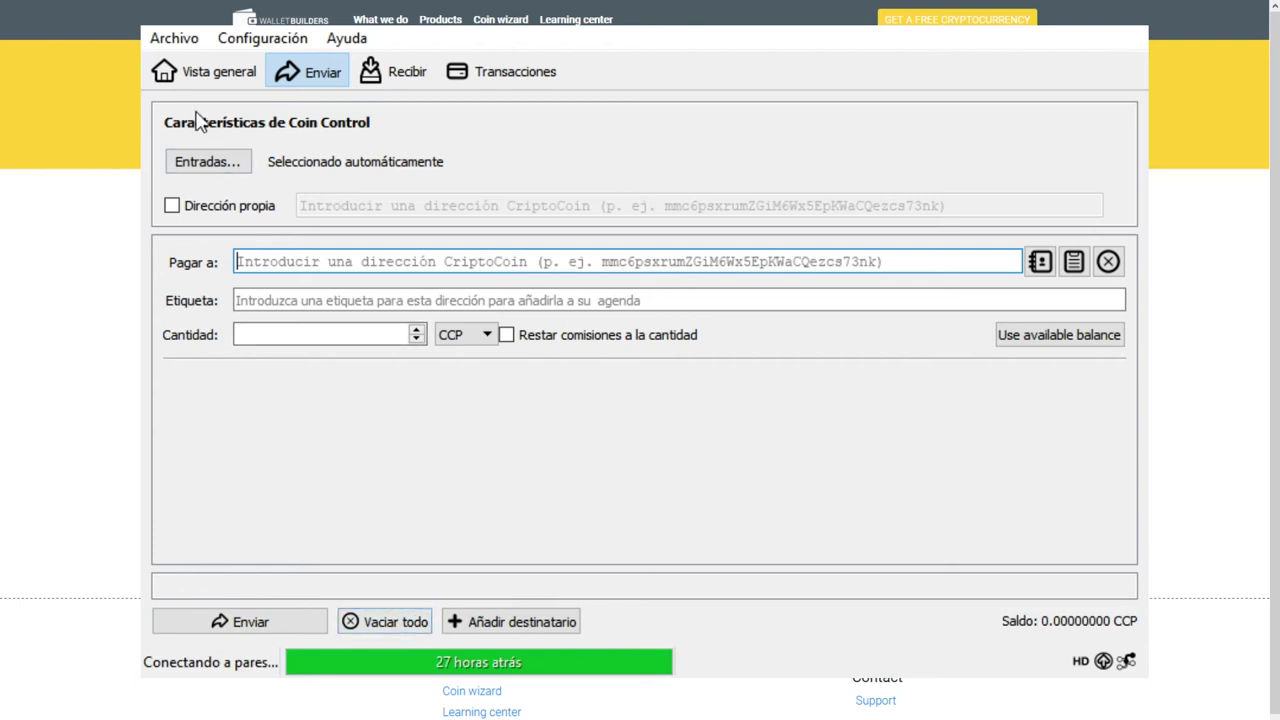
Step: Return to the wallet overview, read the synchronisation notice for the balances and hide it
click(200, 78)
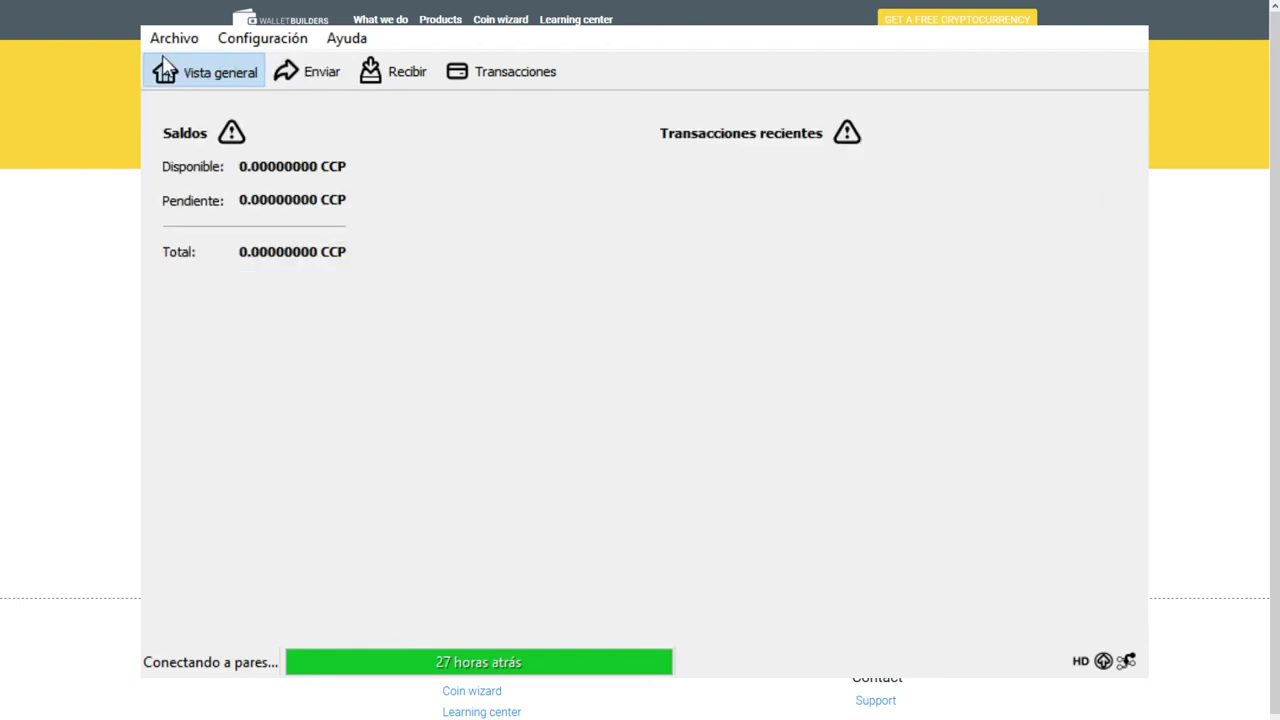
click(228, 133)
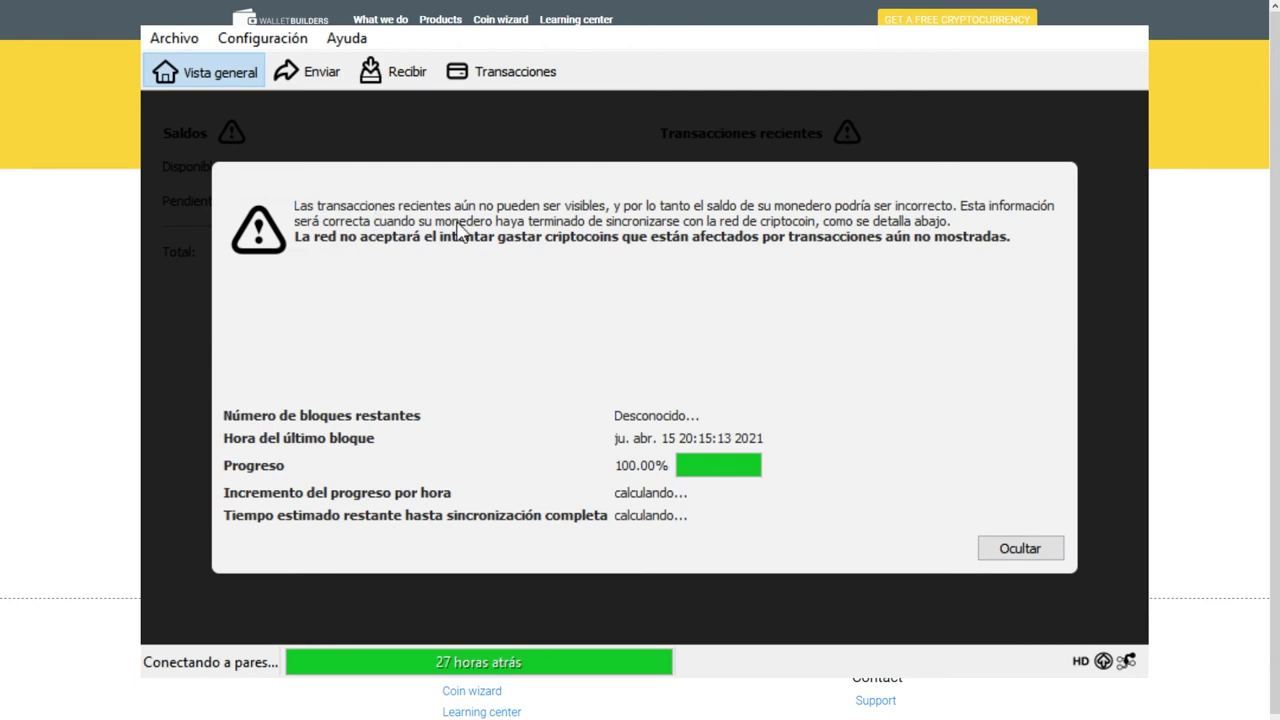
click(1026, 549)
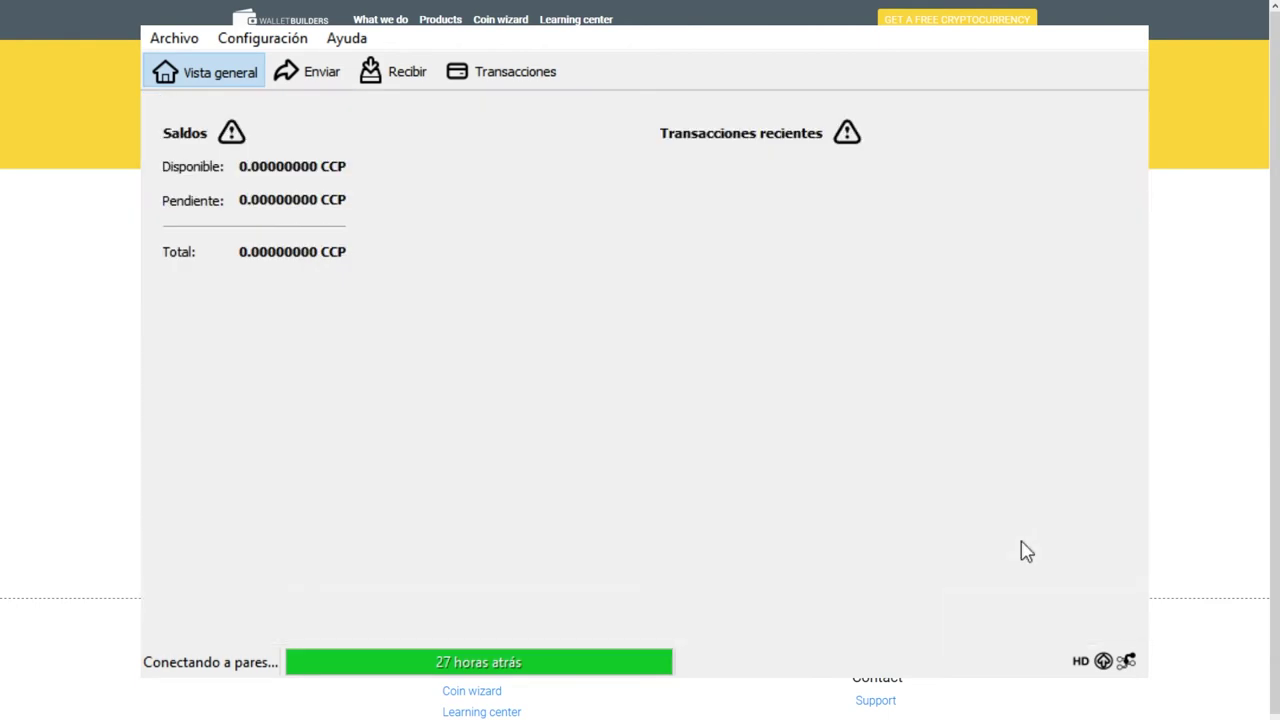
Step: Read and hide the synchronisation notice for recent transactions, and put the wallet window away to reach the Windows mining tutorial
click(848, 133)
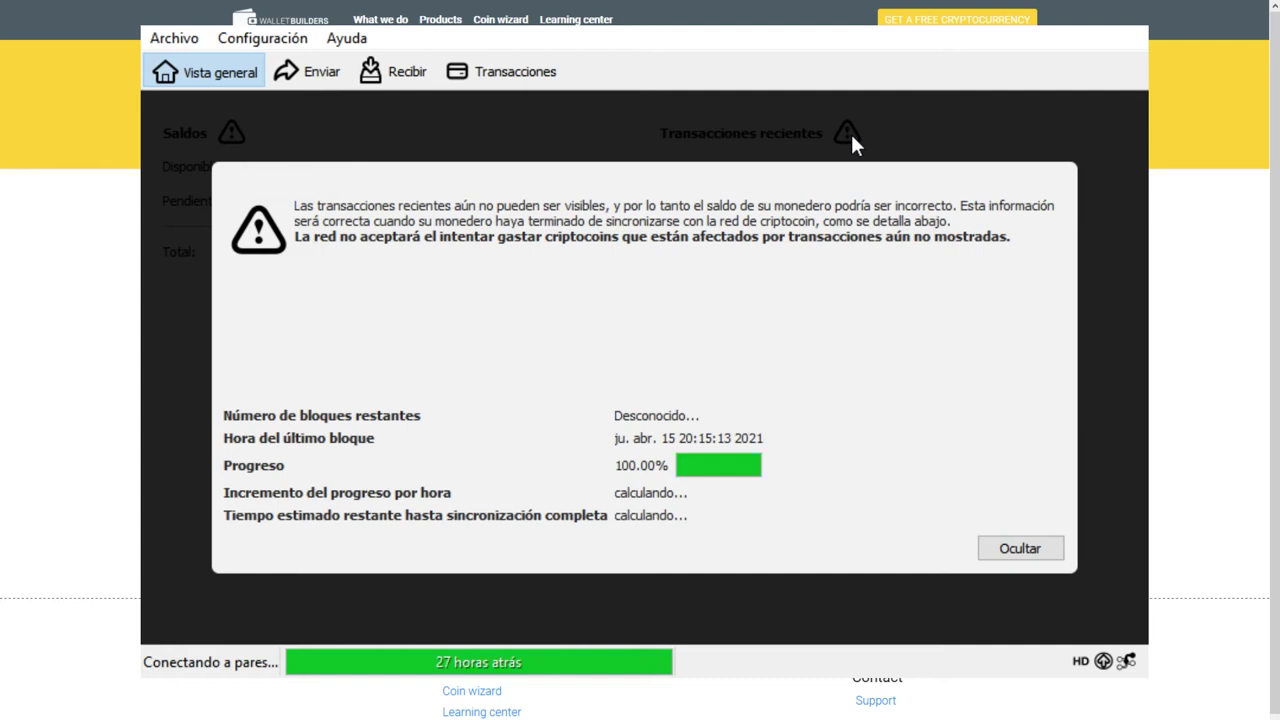
click(1002, 551)
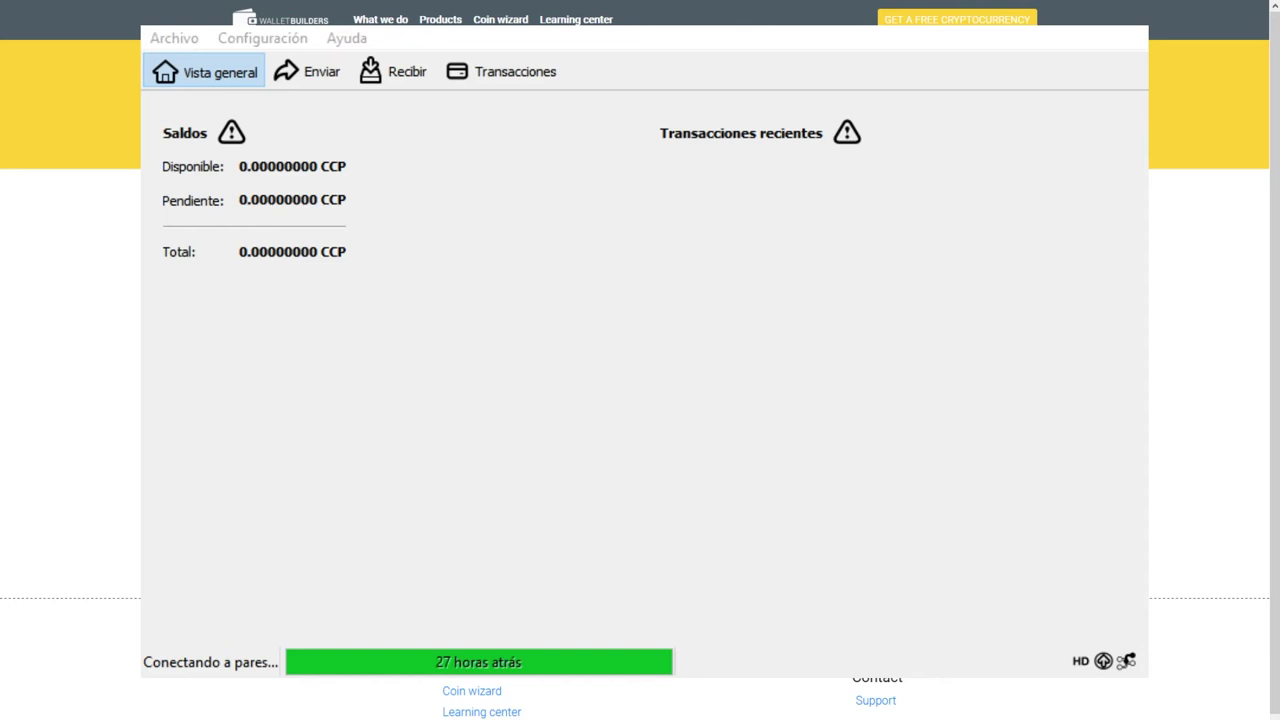
click(975, 246)
scroll(1210, 400, up, 5)
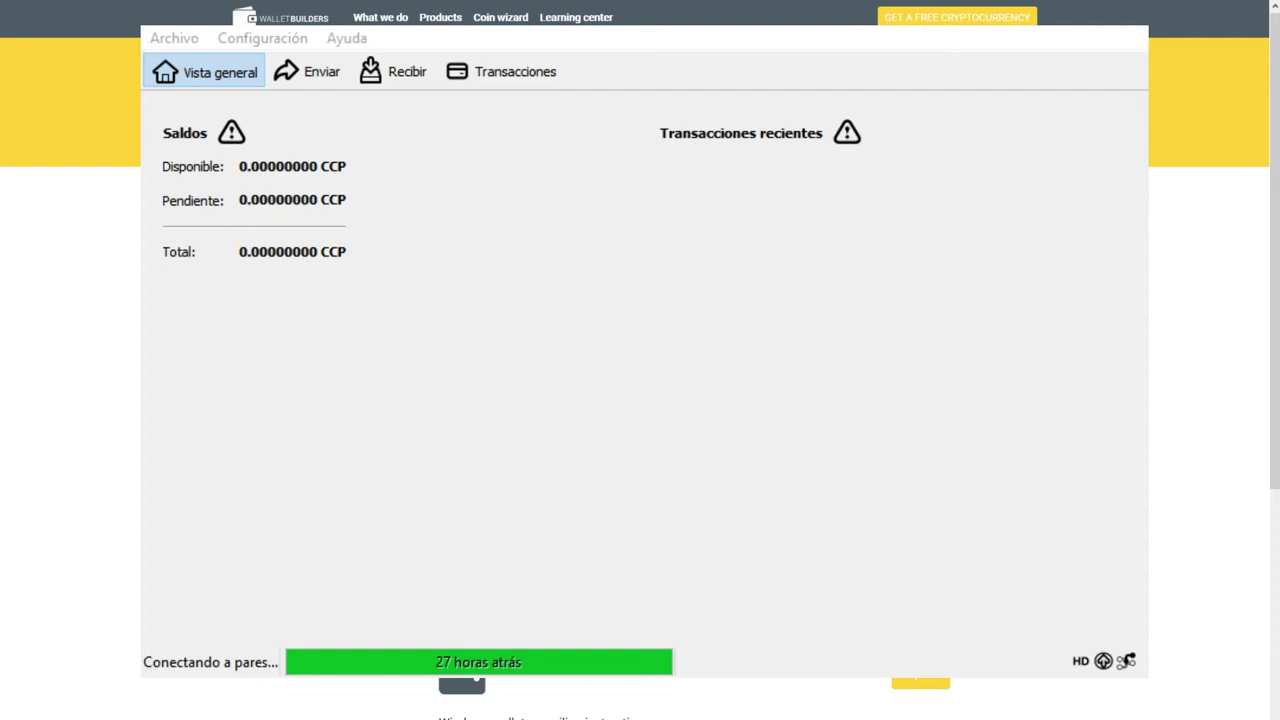
scroll(640, 700, down, 3)
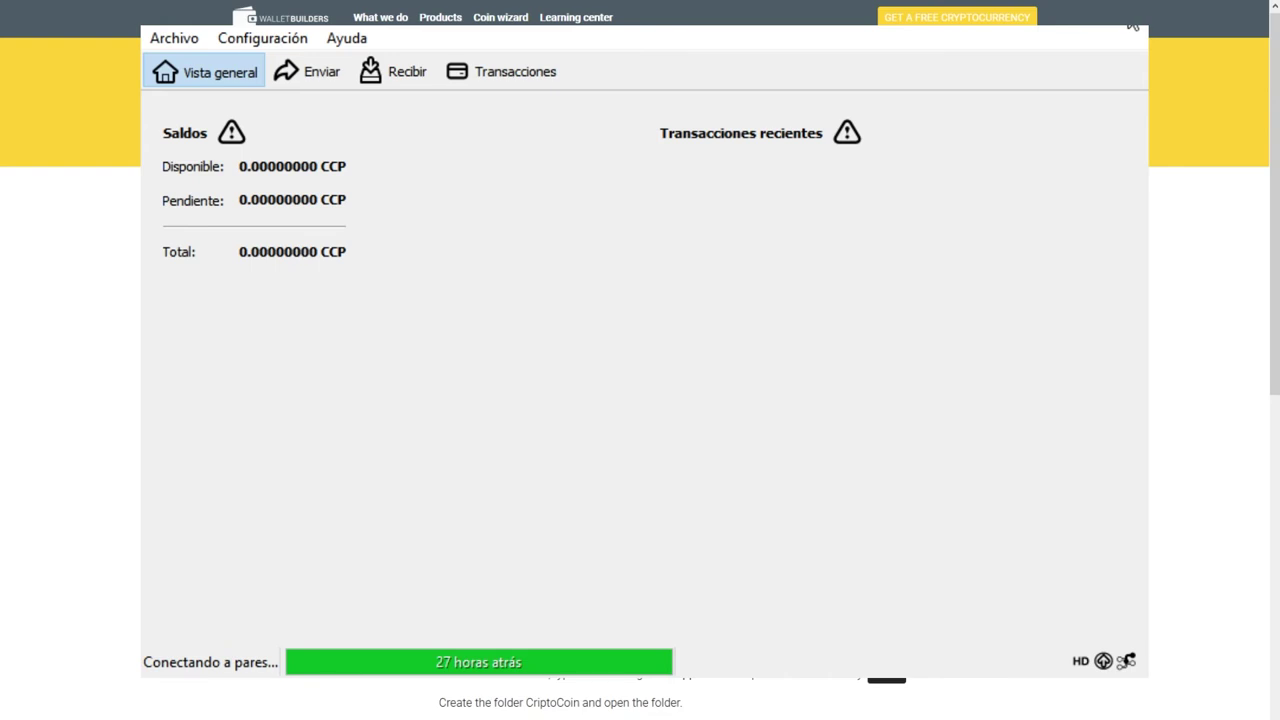
click(1134, 28)
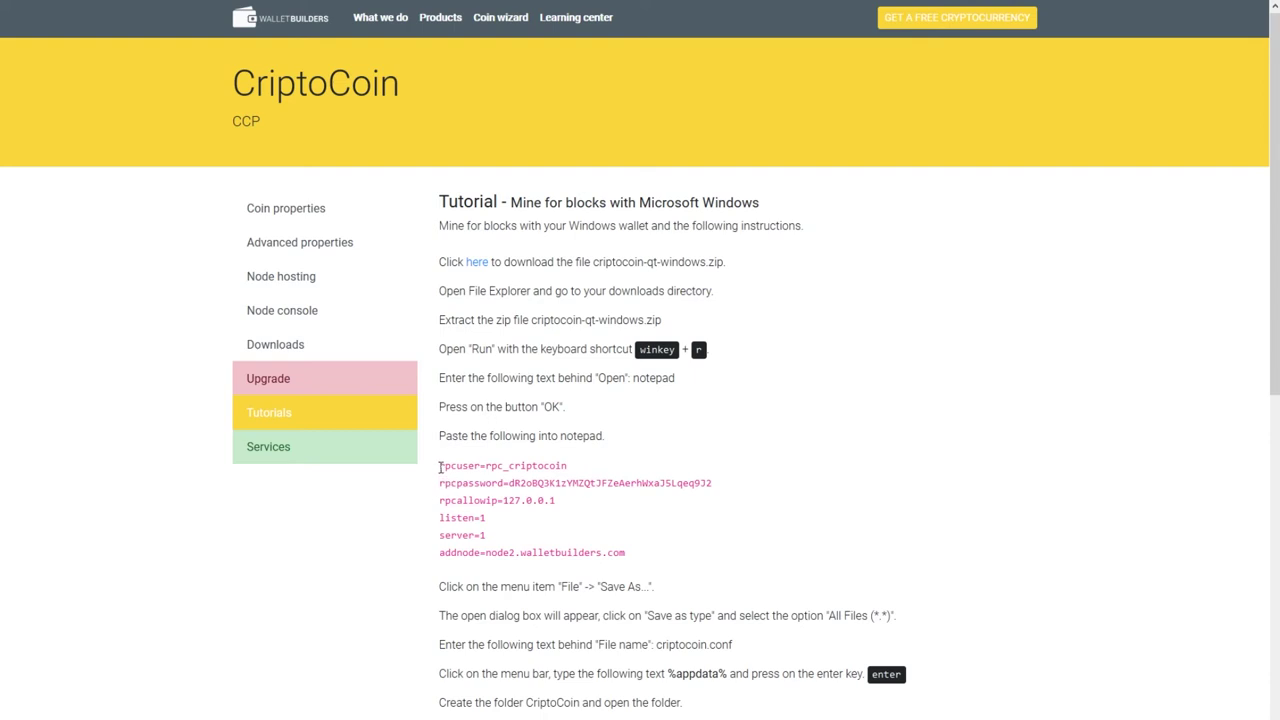
Step: Read the Windows mining tutorial, highlighting the criptocoin.conf lines, the %appdata% path and the mine.bat script
drag(440, 467, 631, 562)
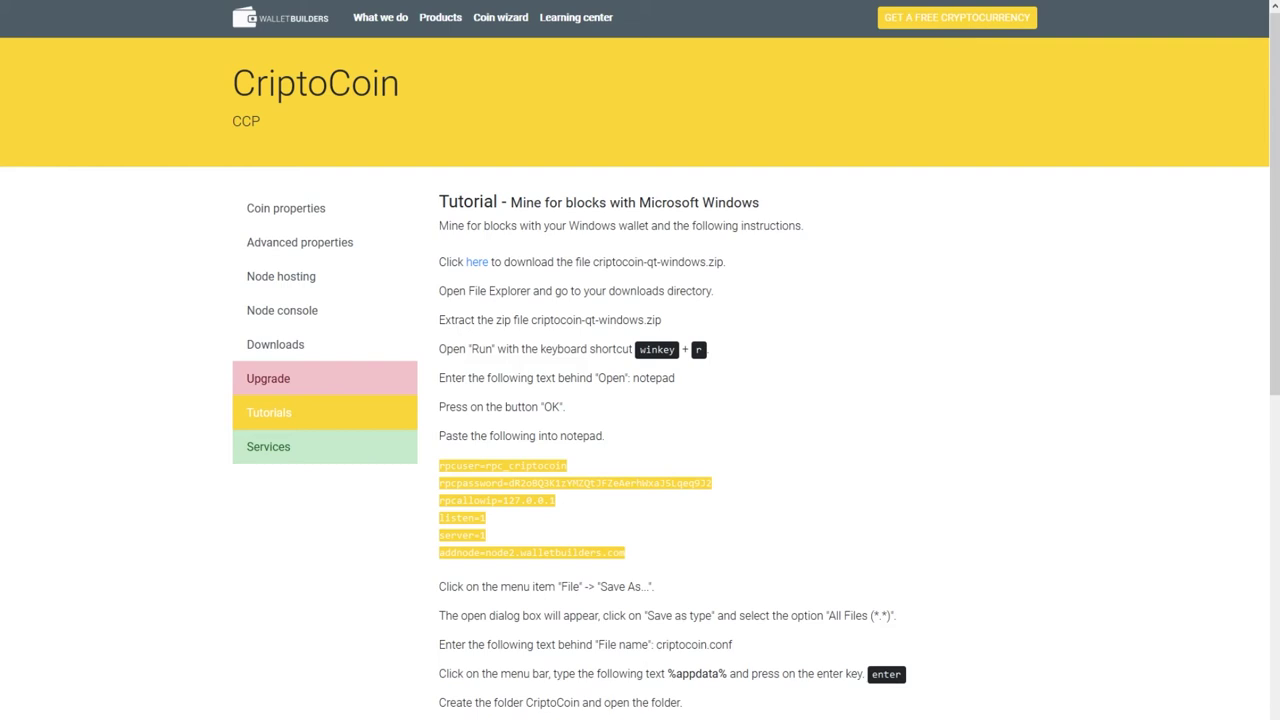
click(666, 675)
double_click(670, 675)
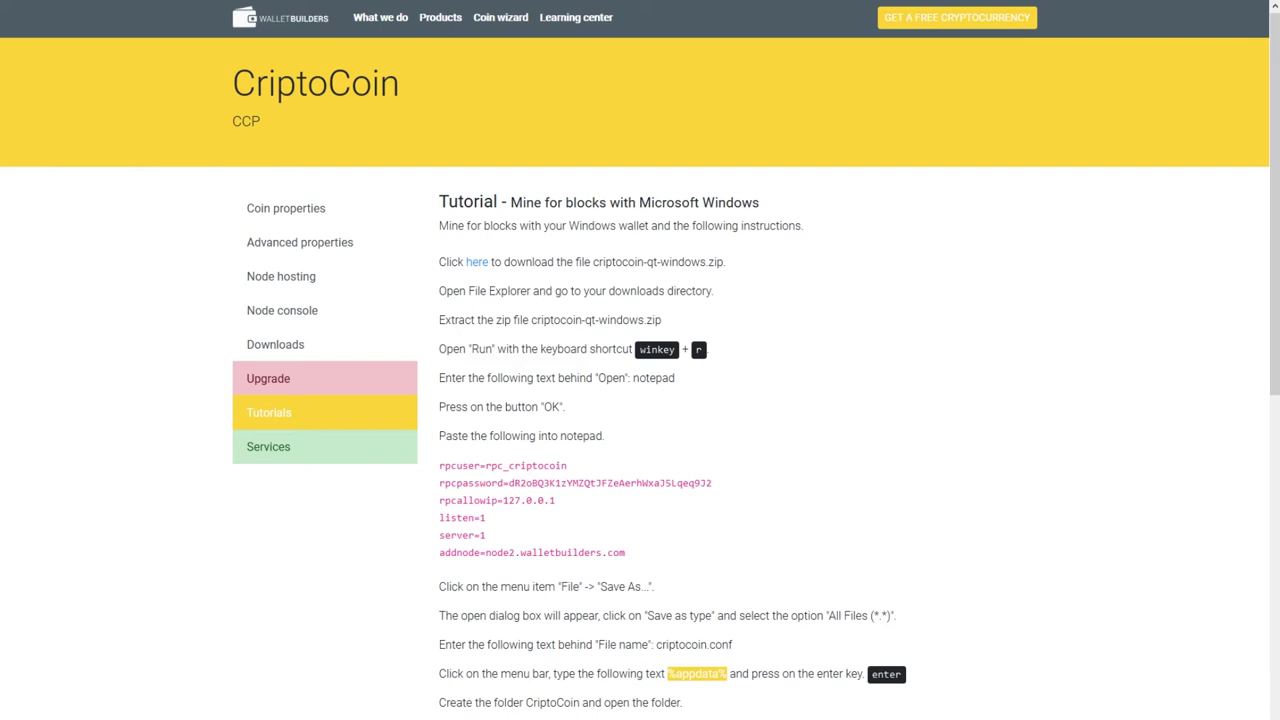
scroll(640, 360, down, 2)
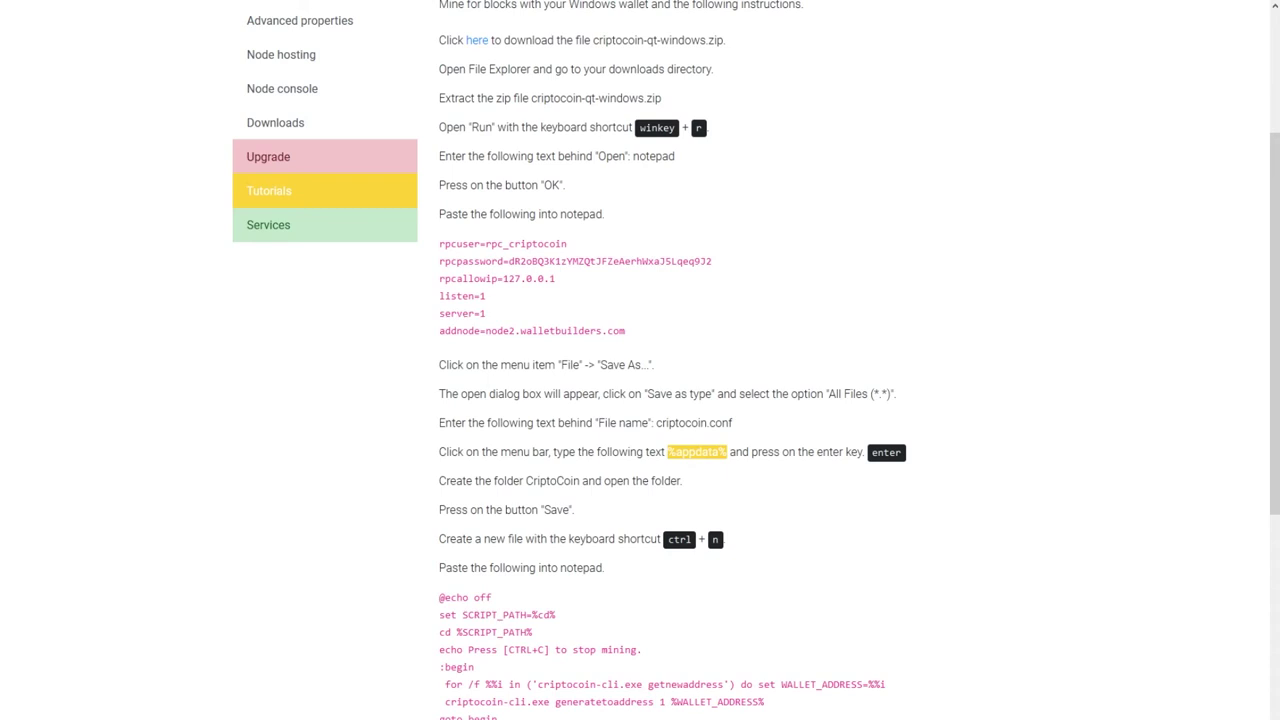
scroll(640, 360, down, 4)
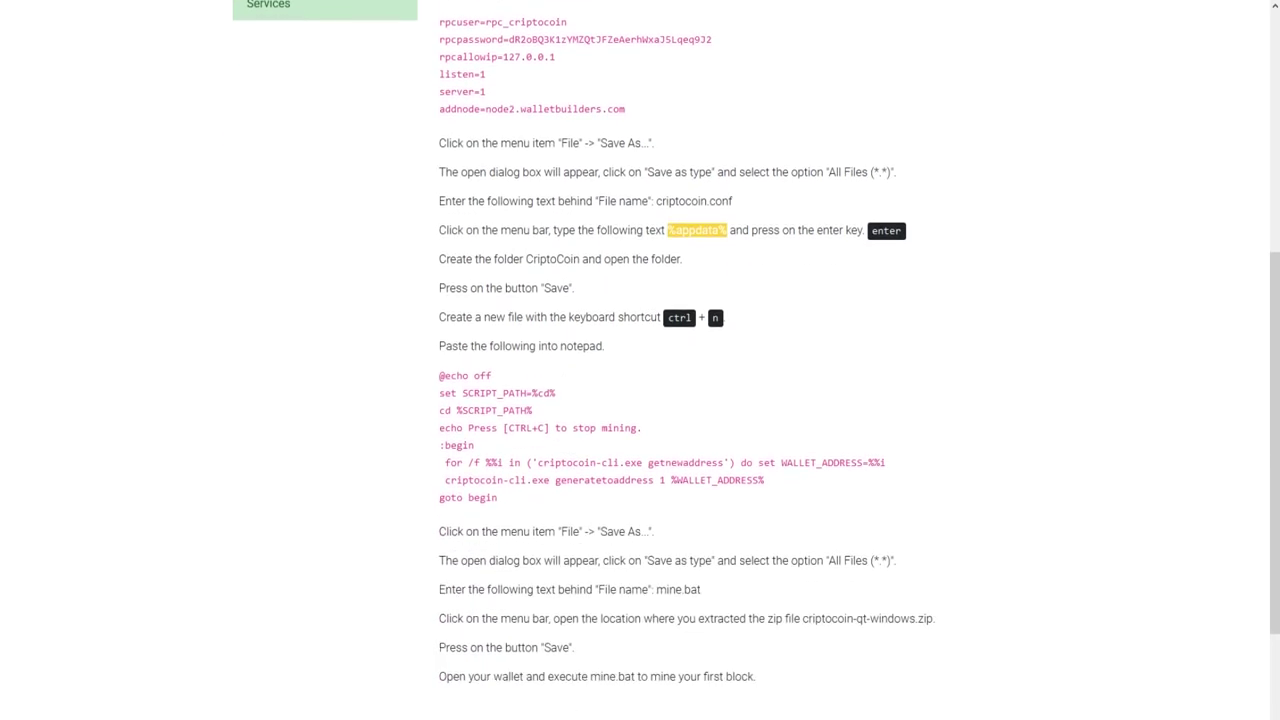
drag(439, 376, 507, 509)
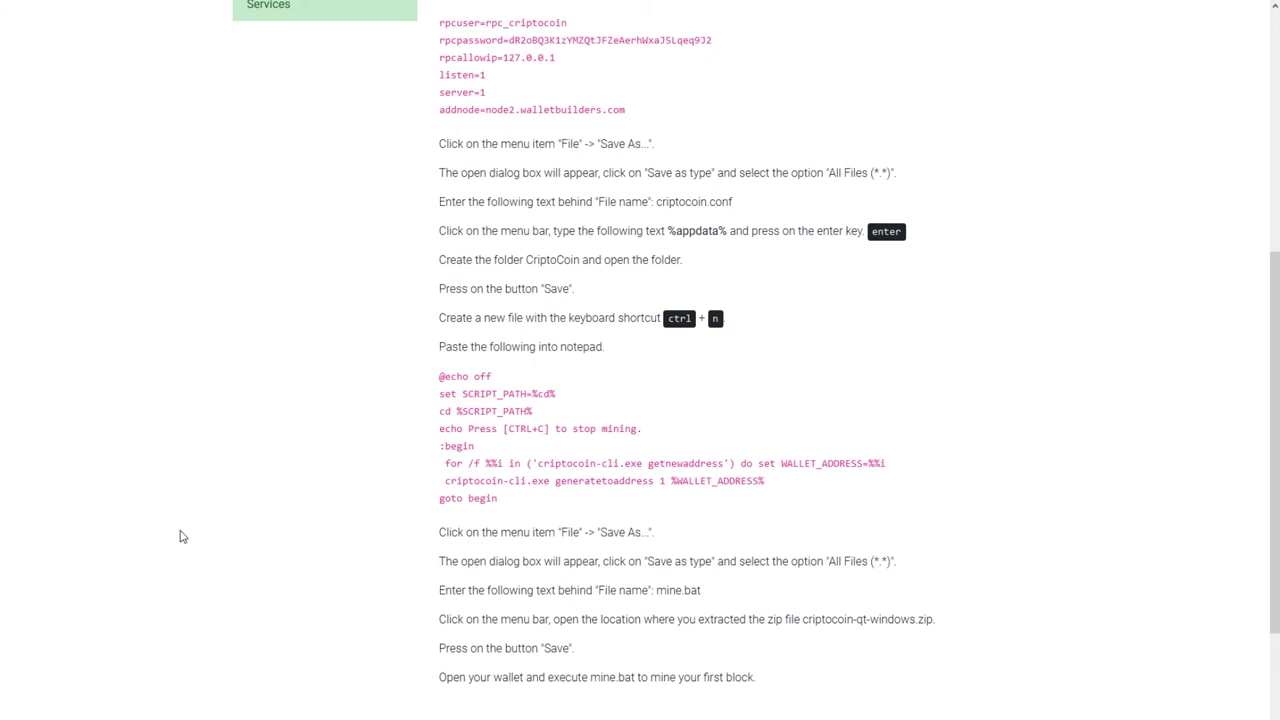
Step: Bring up the wallet again, hide its synchronisation notice and check the balances and recent transactions in the overview
scroll(650, 596, down, 1)
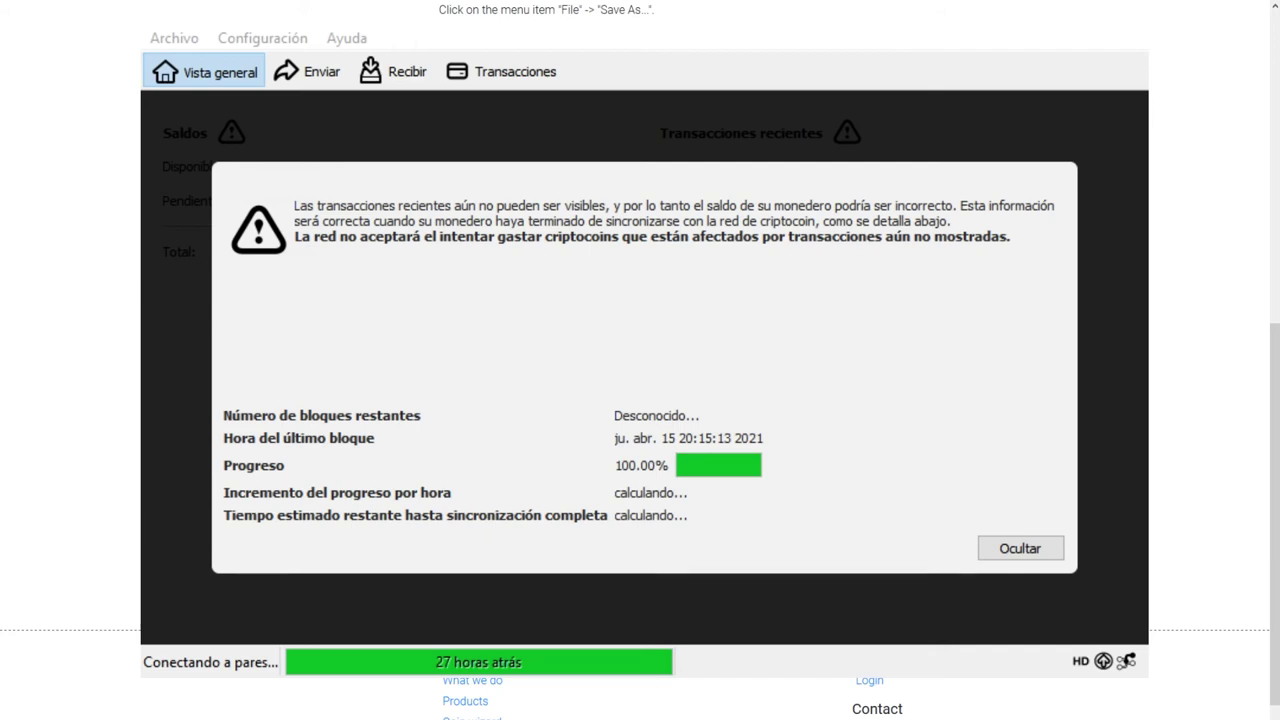
key(Escape)
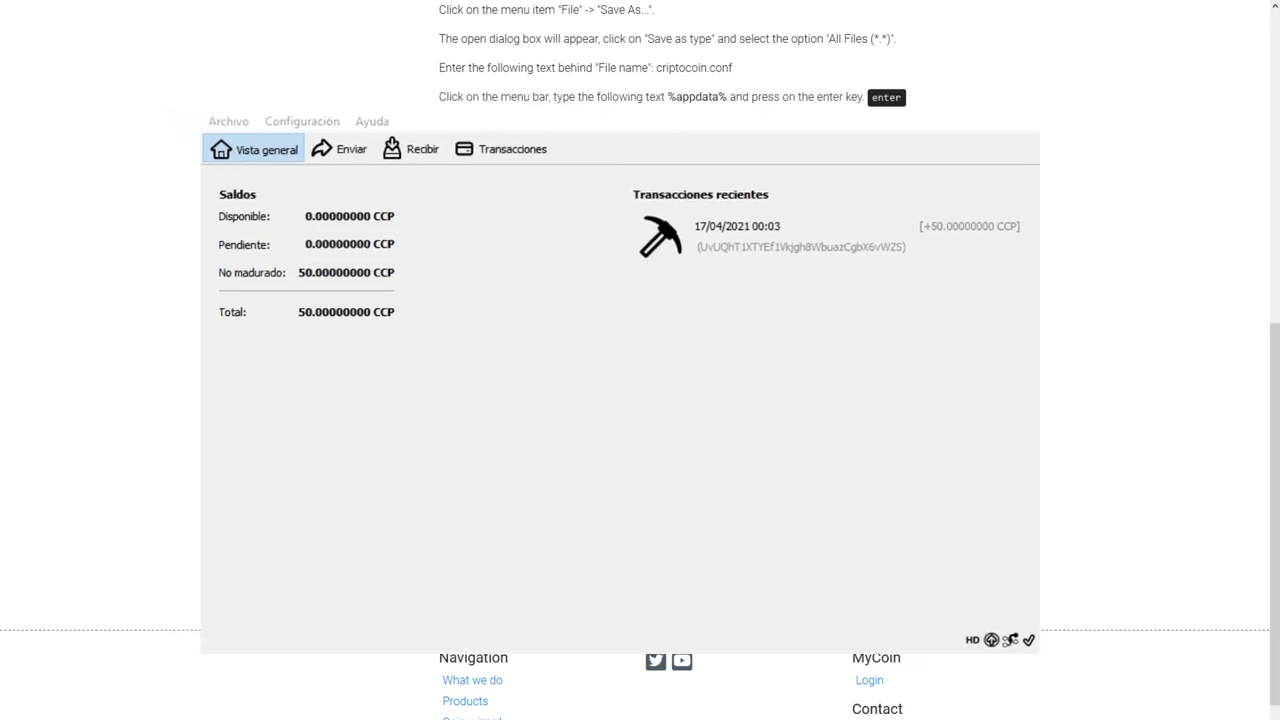
scroll(640, 360, up, 5)
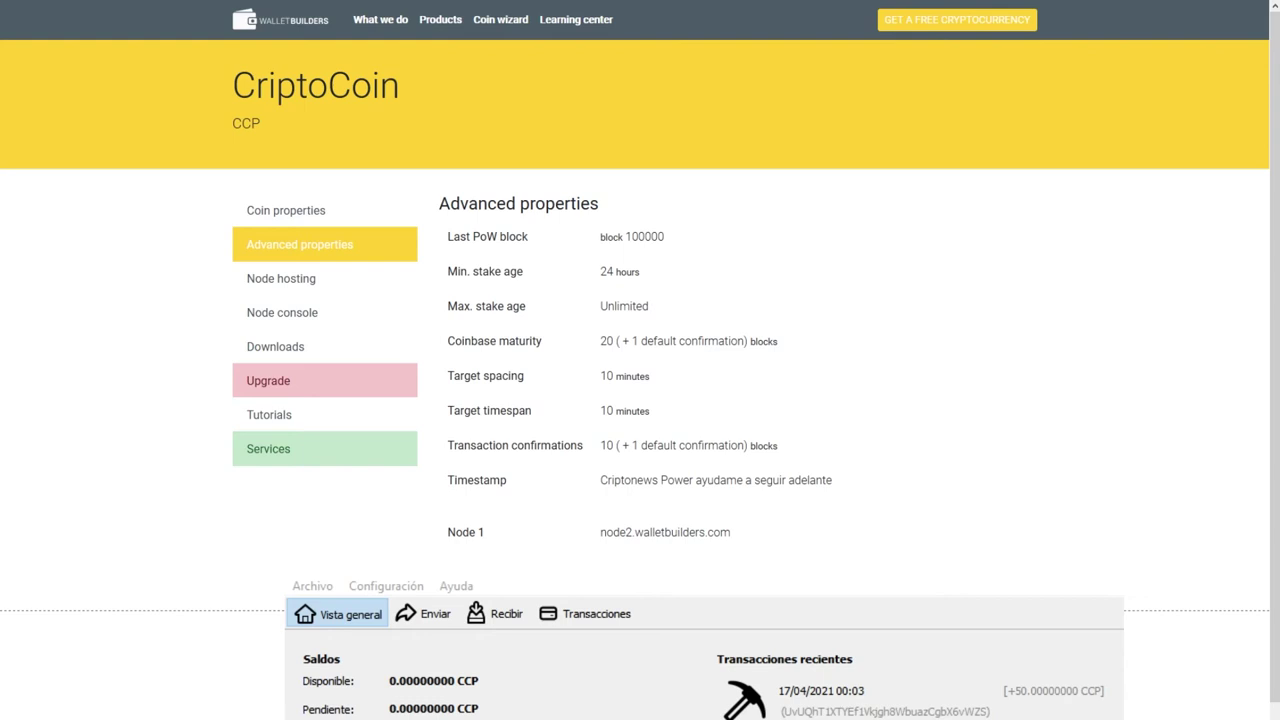
Step: Examine CriptoCoin's advanced properties, highlighting the coinbase maturity, transaction confirmations and timestamp text
double_click(607, 341)
drag(752, 342, 782, 350)
click(460, 379)
drag(601, 446, 834, 481)
click(779, 448)
click(837, 488)
drag(601, 481, 875, 490)
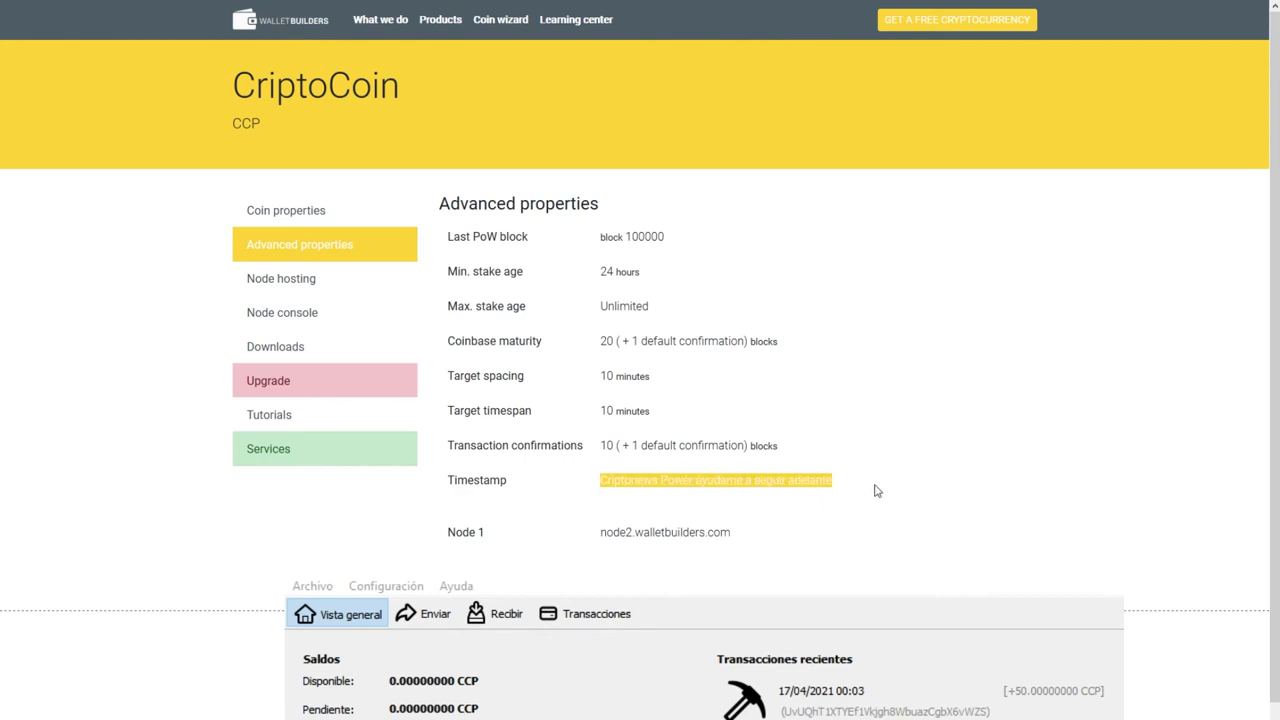
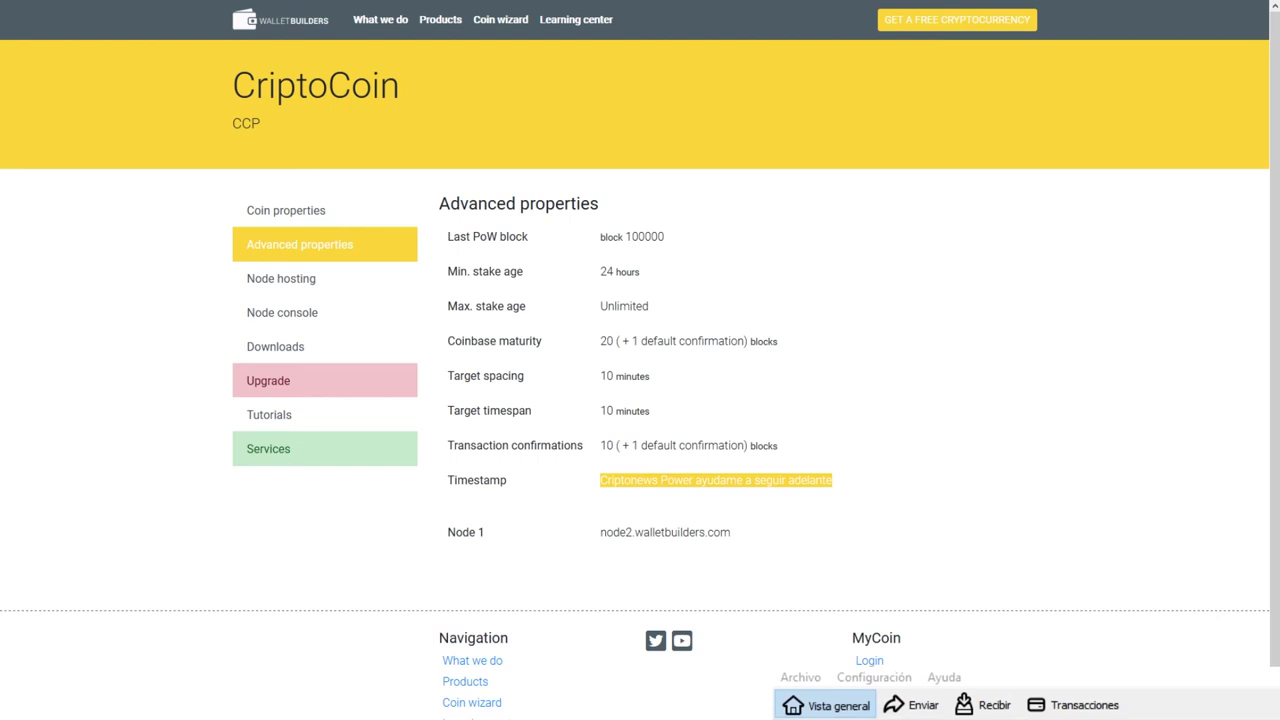
Step: Clear the text highlight, revisit the MyWish home page and return to CriptoCoin's advanced properties
click(697, 114)
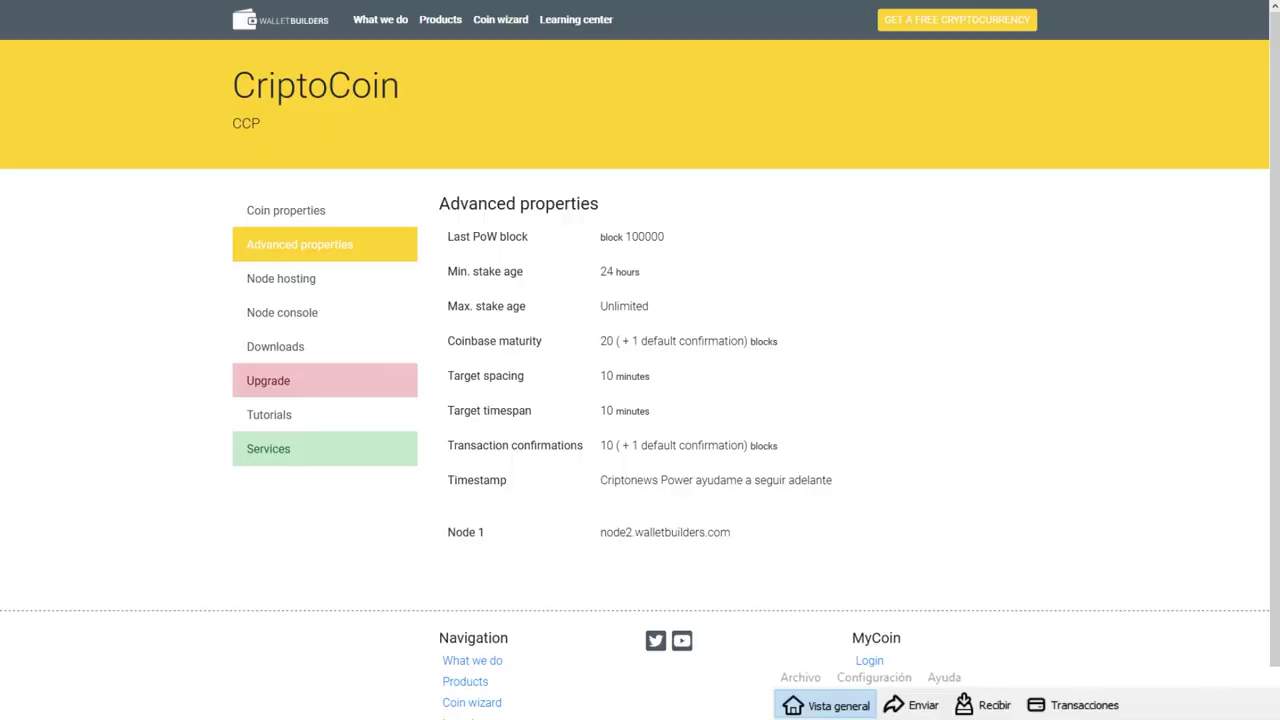
key(ctrl+Tab)
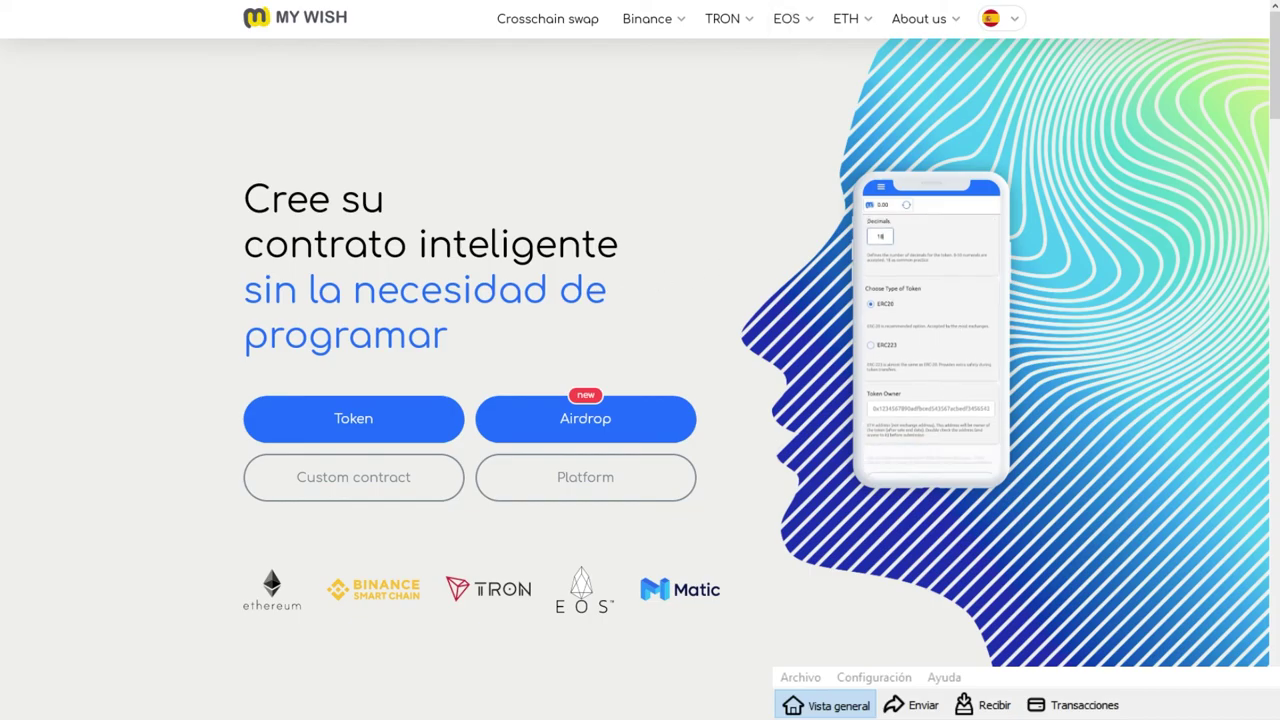
key(ctrl+Tab)
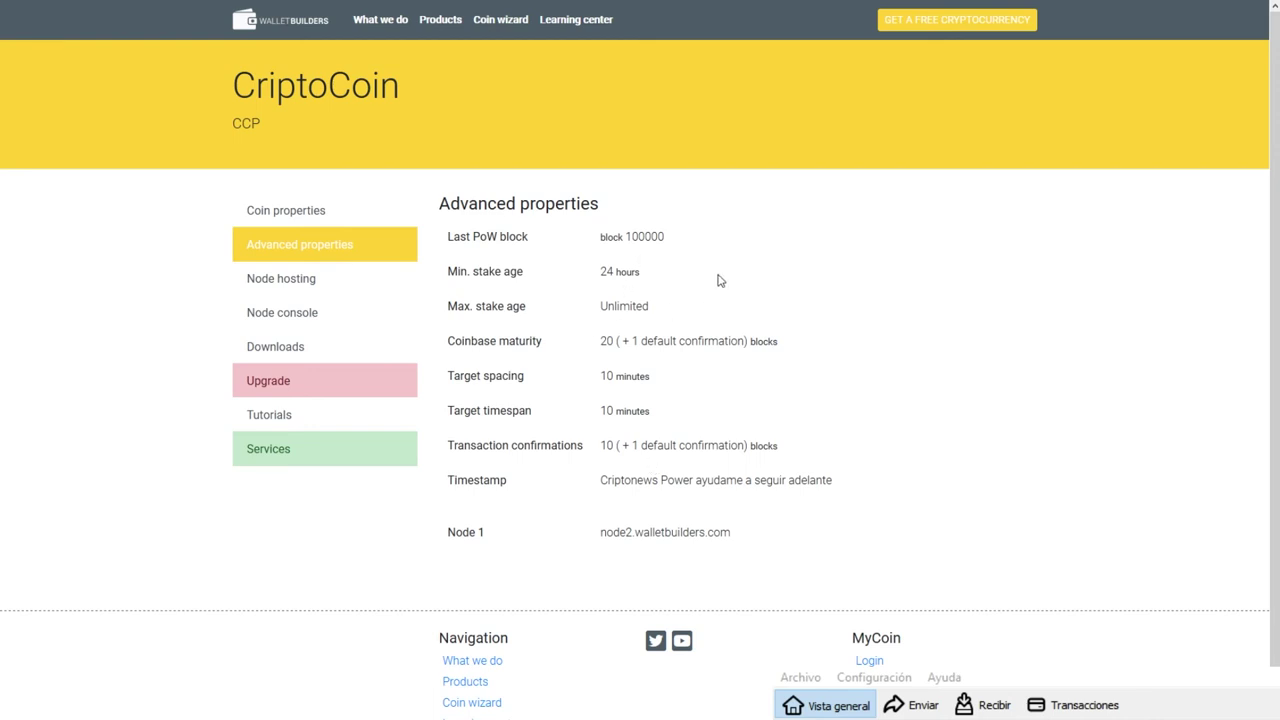
Step: Switch to Waves.Exchange and look over its account access options, frequently asked questions and footer links
scroll(826, 289, down, 1)
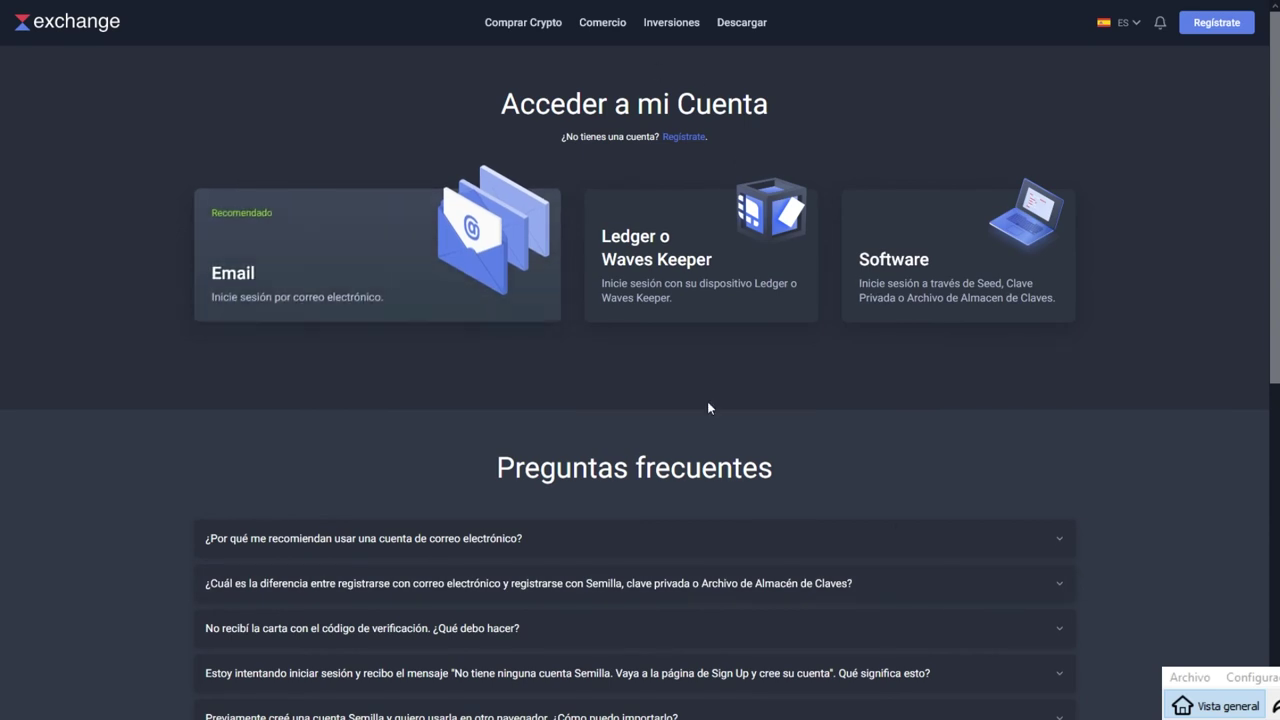
mouse_move(743, 27)
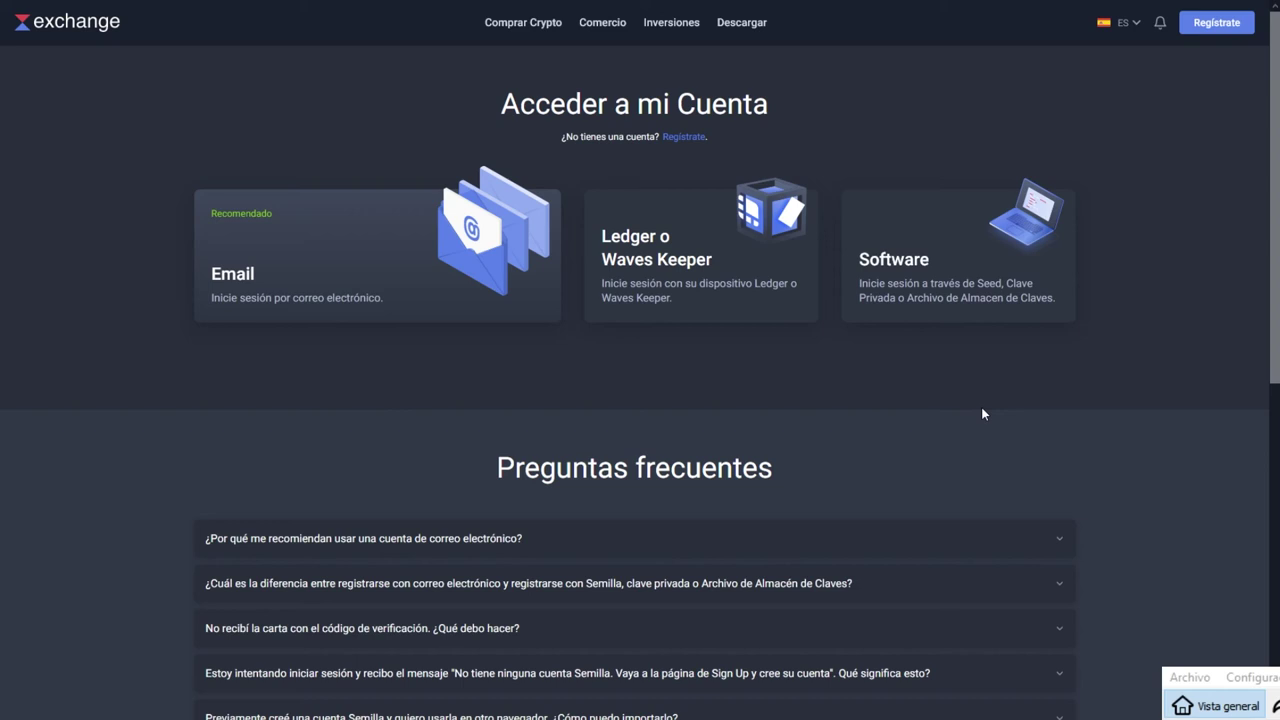
scroll(517, 229, down, 3)
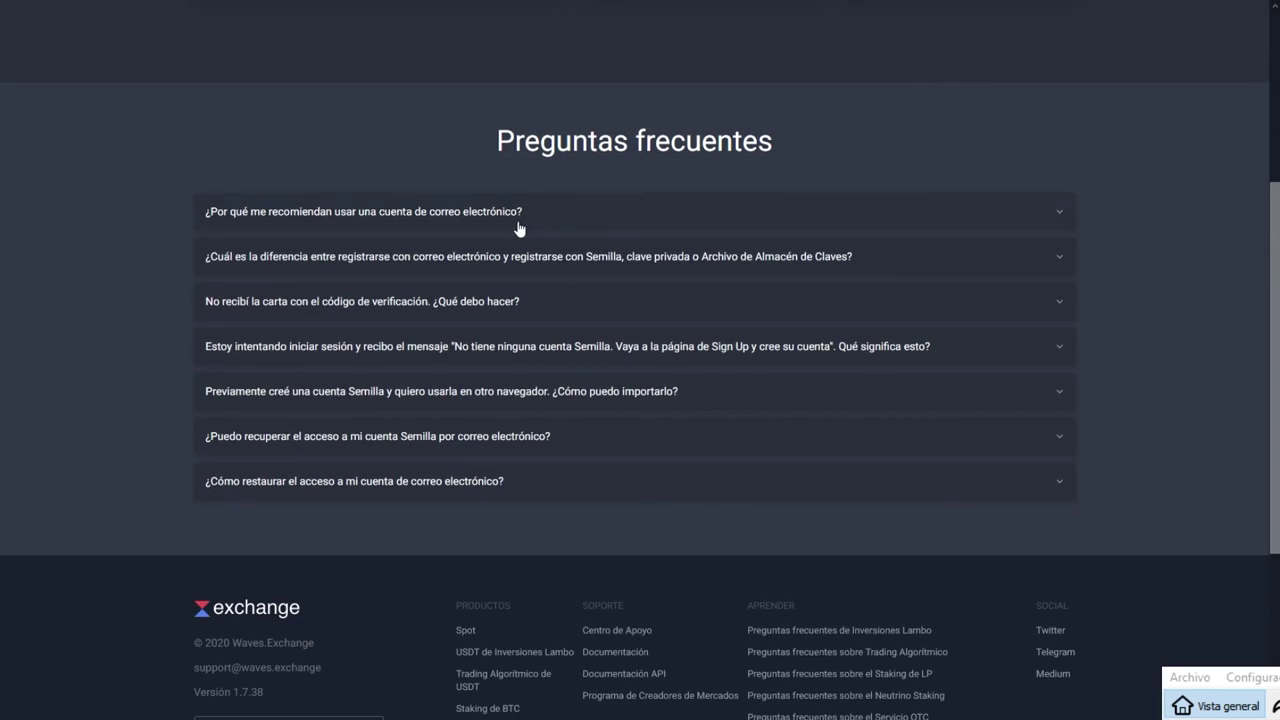
scroll(251, 428, down, 3)
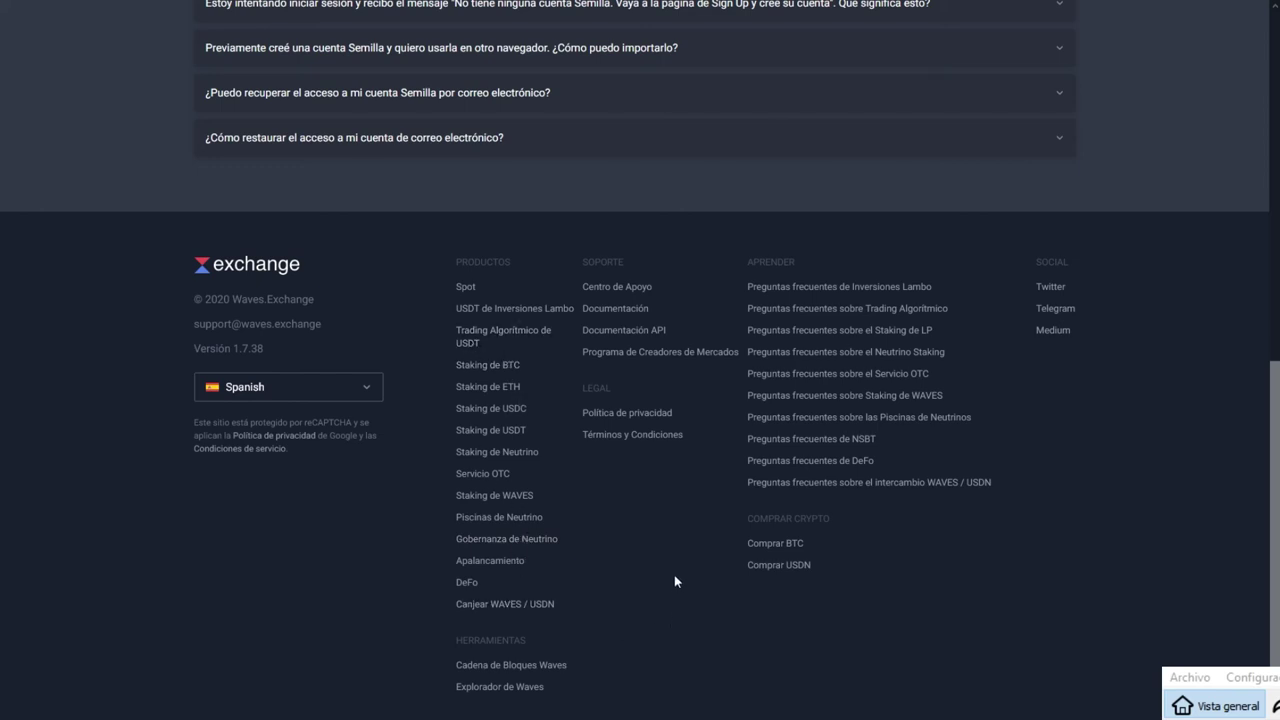
key(Home)
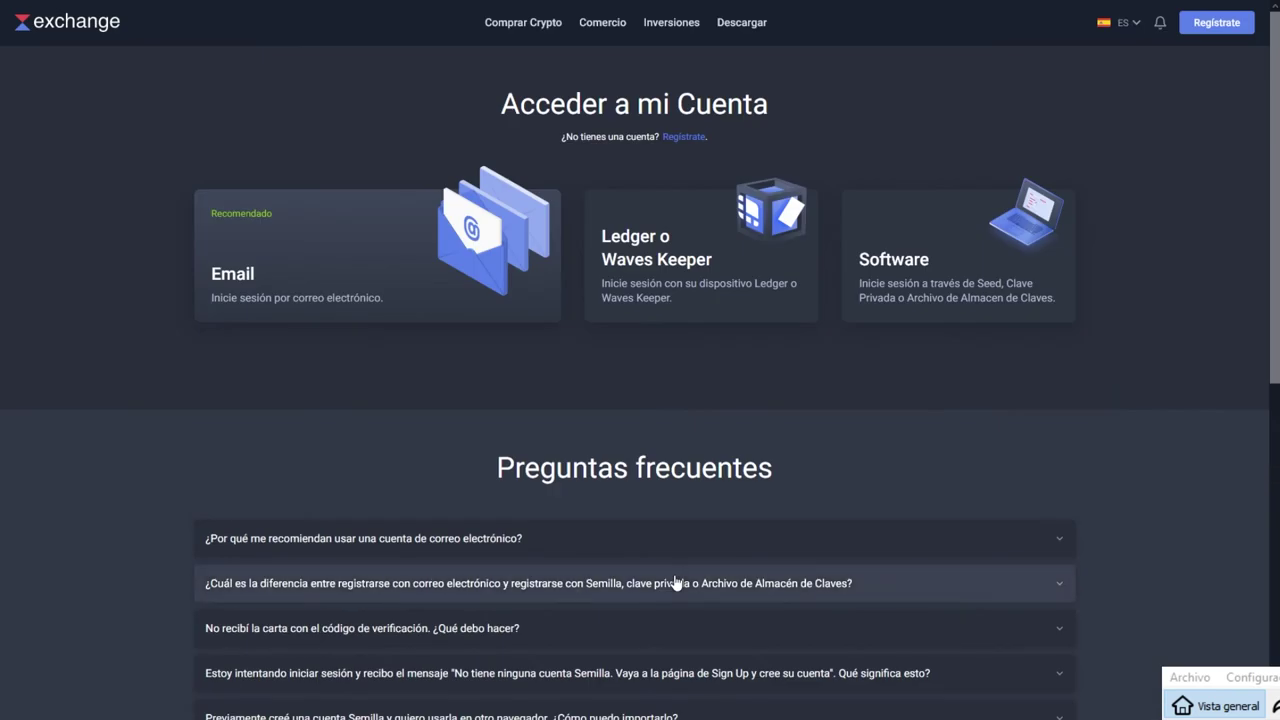
Step: Open the crypto buying page for USDN and read the OTC service section, highlighting its annual interest rate
mouse_move(610, 30)
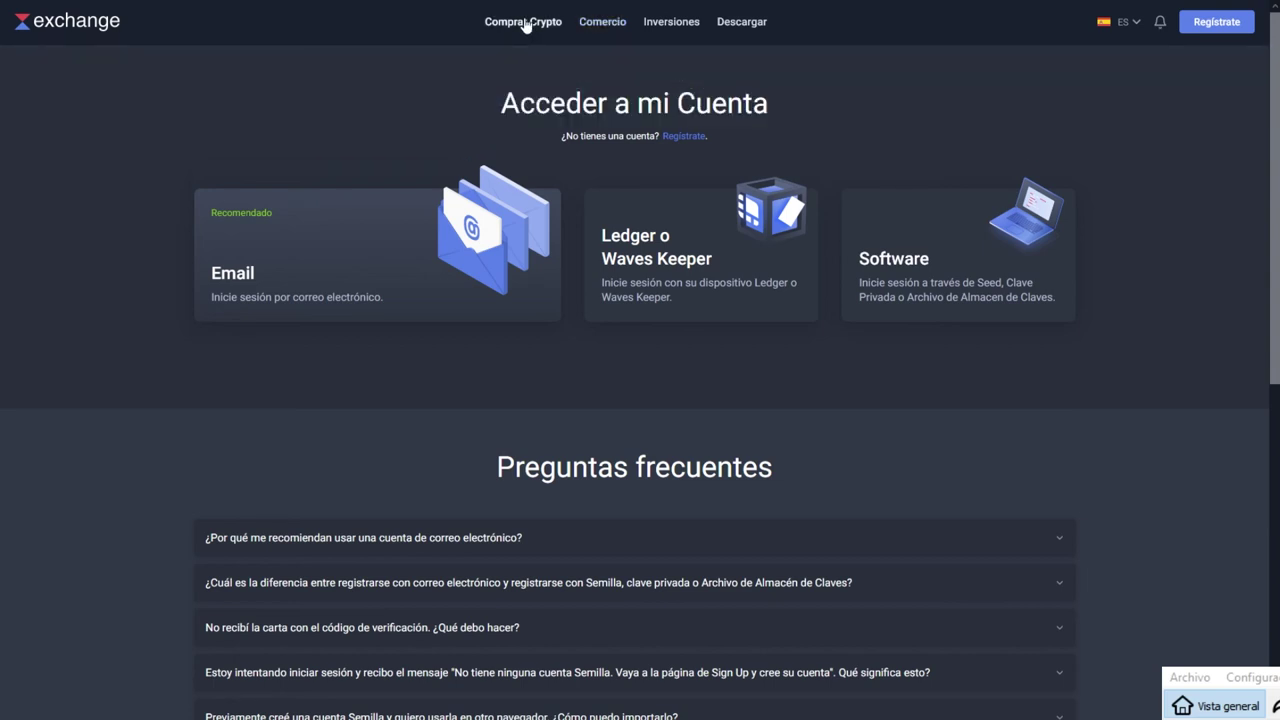
click(525, 25)
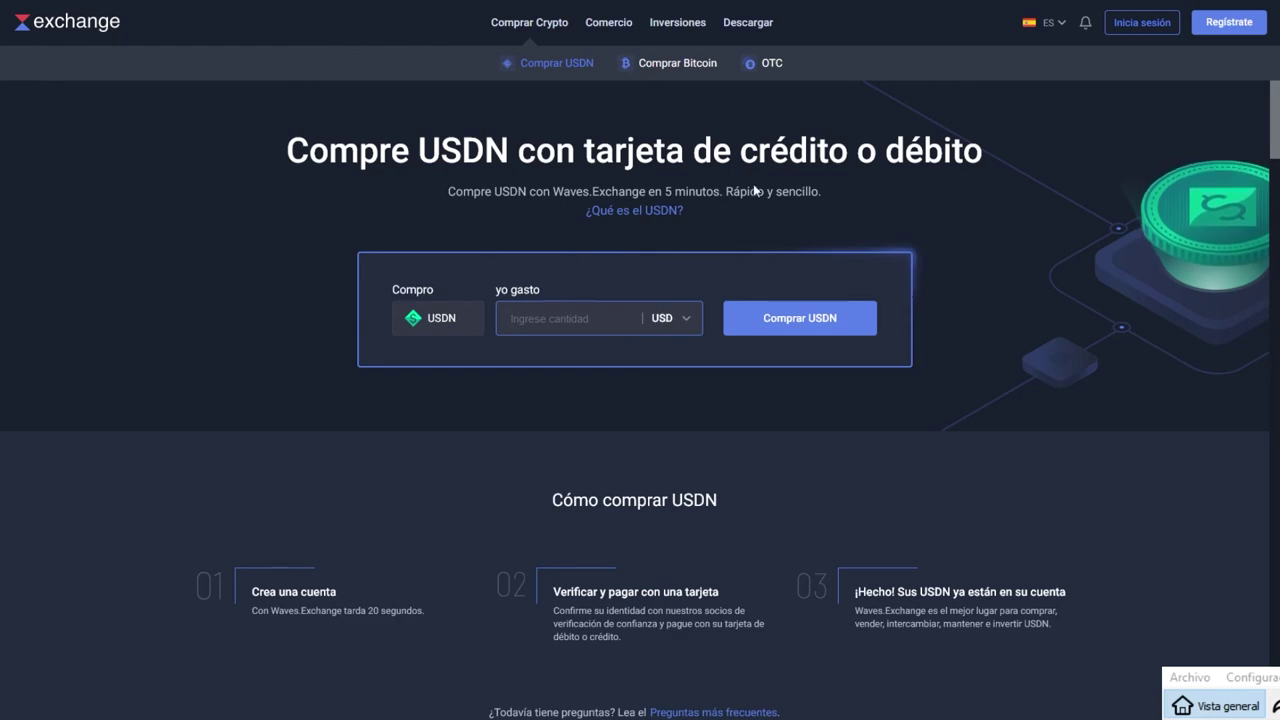
scroll(670, 420, down, 3)
scroll(665, 430, down, 4)
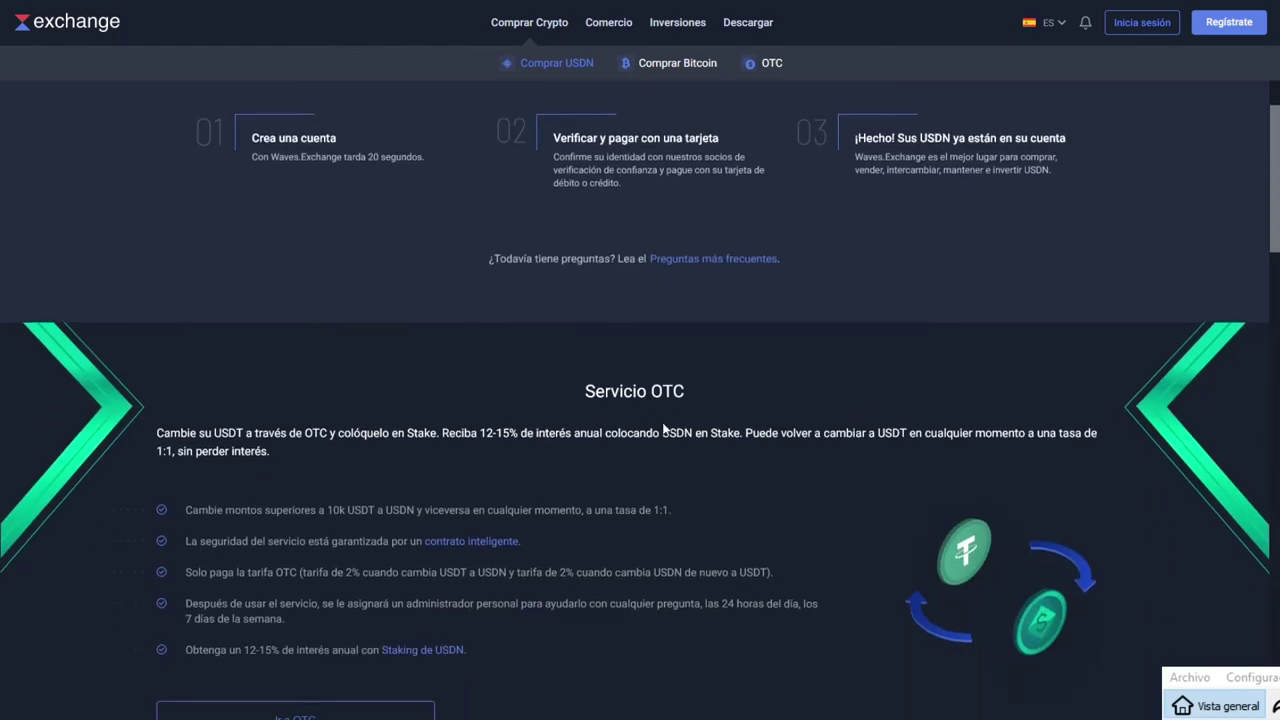
scroll(662, 422, down, 5)
scroll(662, 422, up, 5)
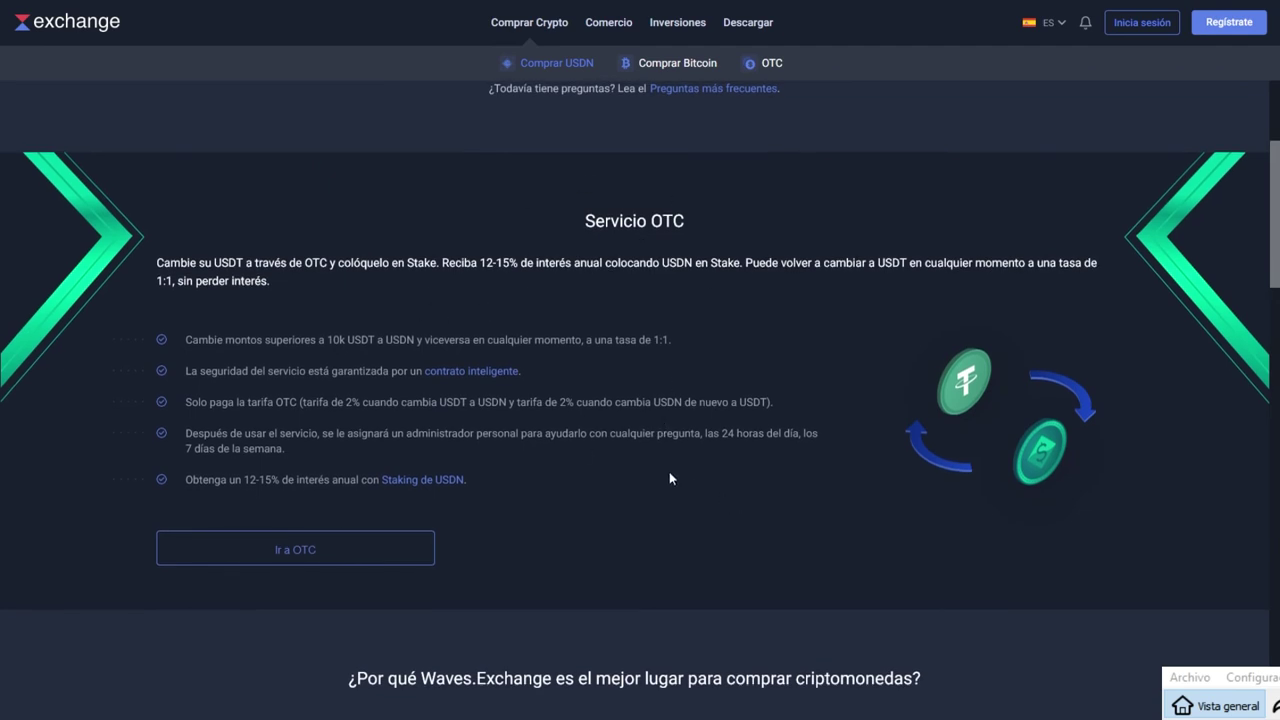
scroll(655, 465, down, 3)
scroll(651, 466, up, 3)
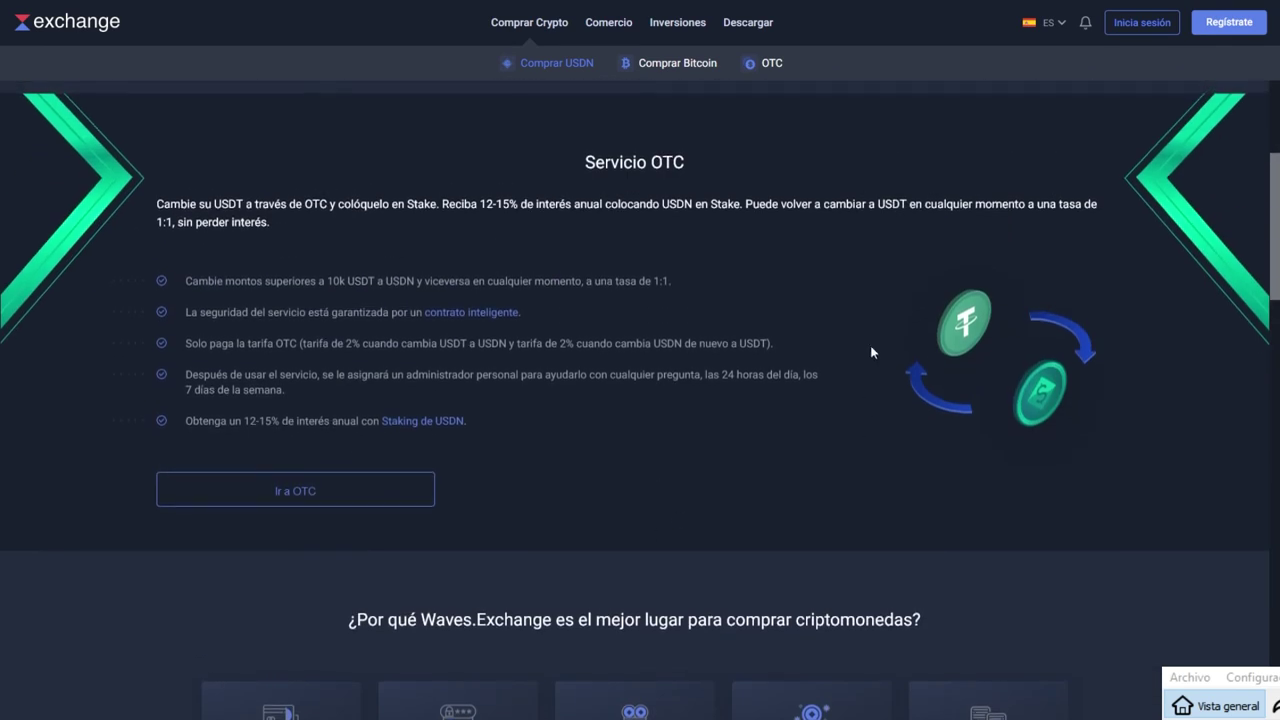
drag(481, 206, 531, 207)
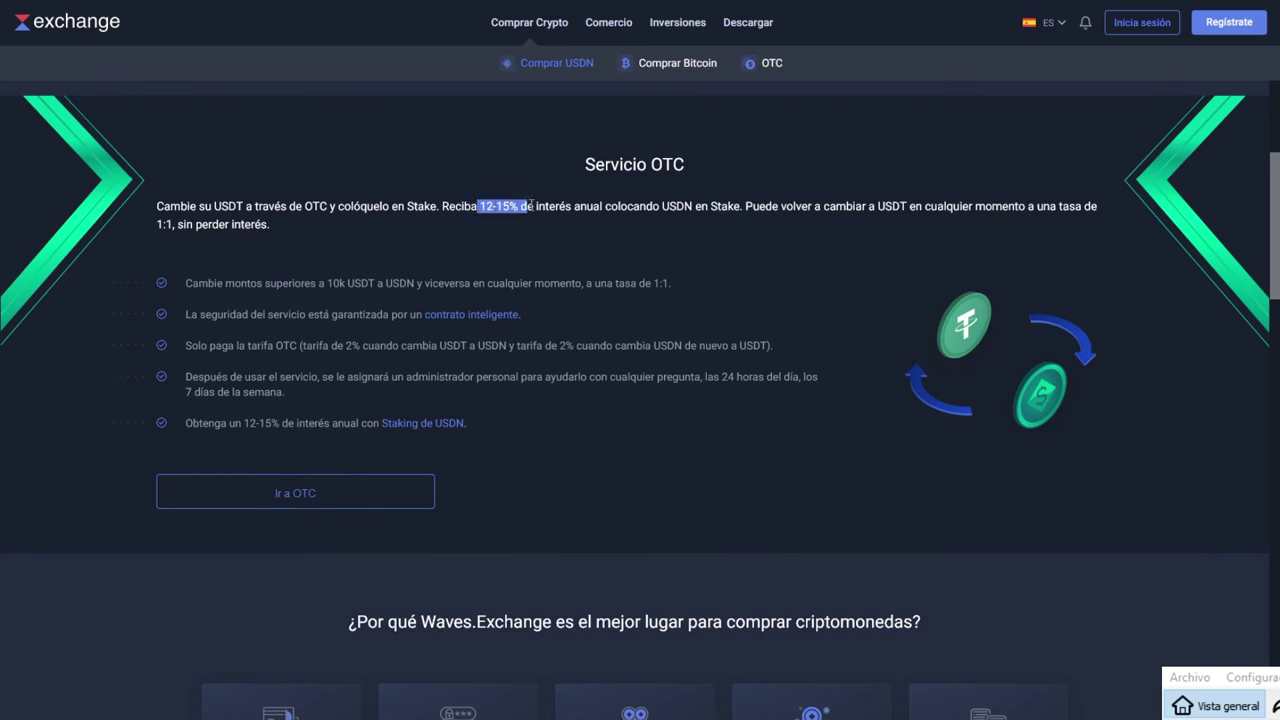
click(551, 249)
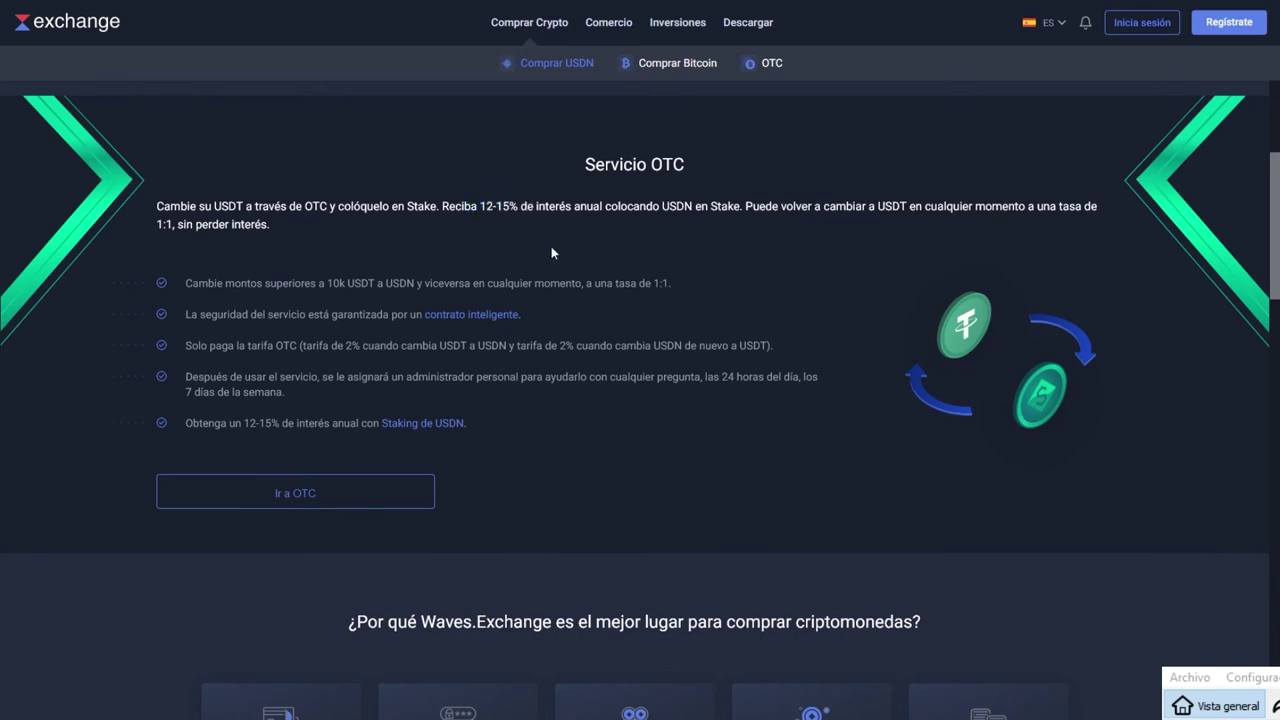
Step: Look through the rest of the USDN buying page, covering its advantages, uses, mobile app and footer links
scroll(551, 250, down, 5)
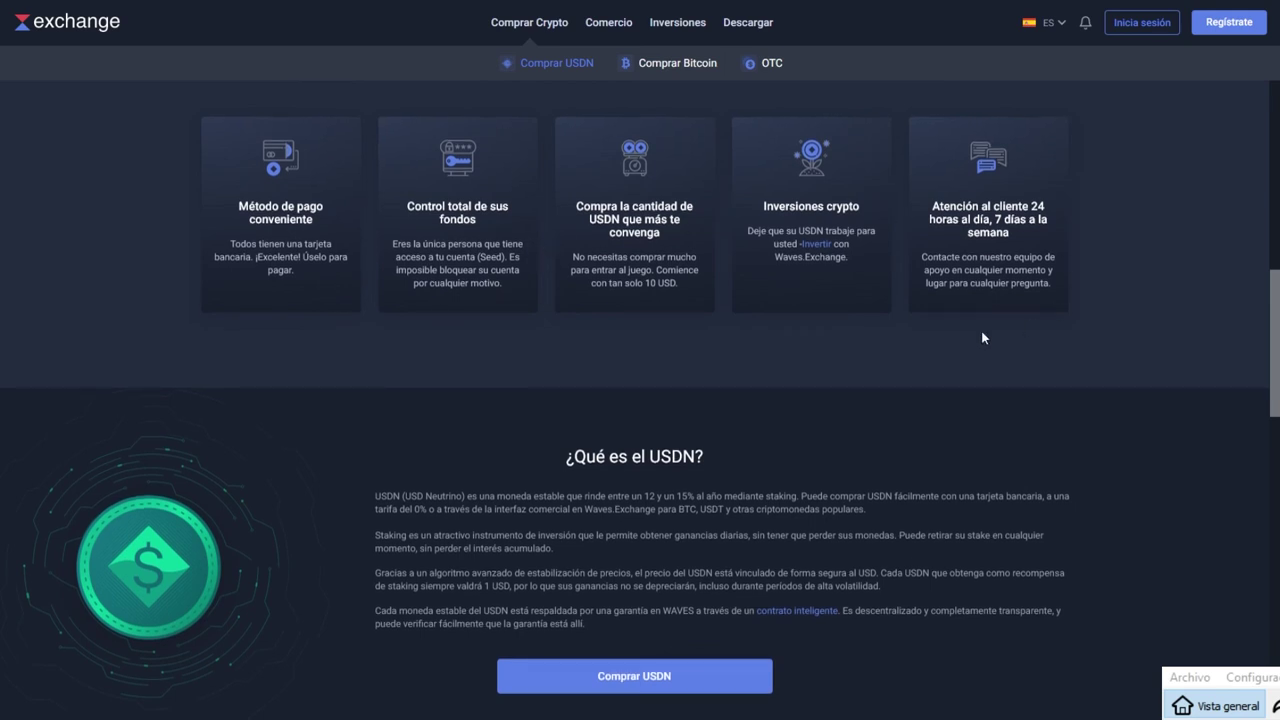
scroll(981, 331, down, 3)
scroll(980, 336, down, 3)
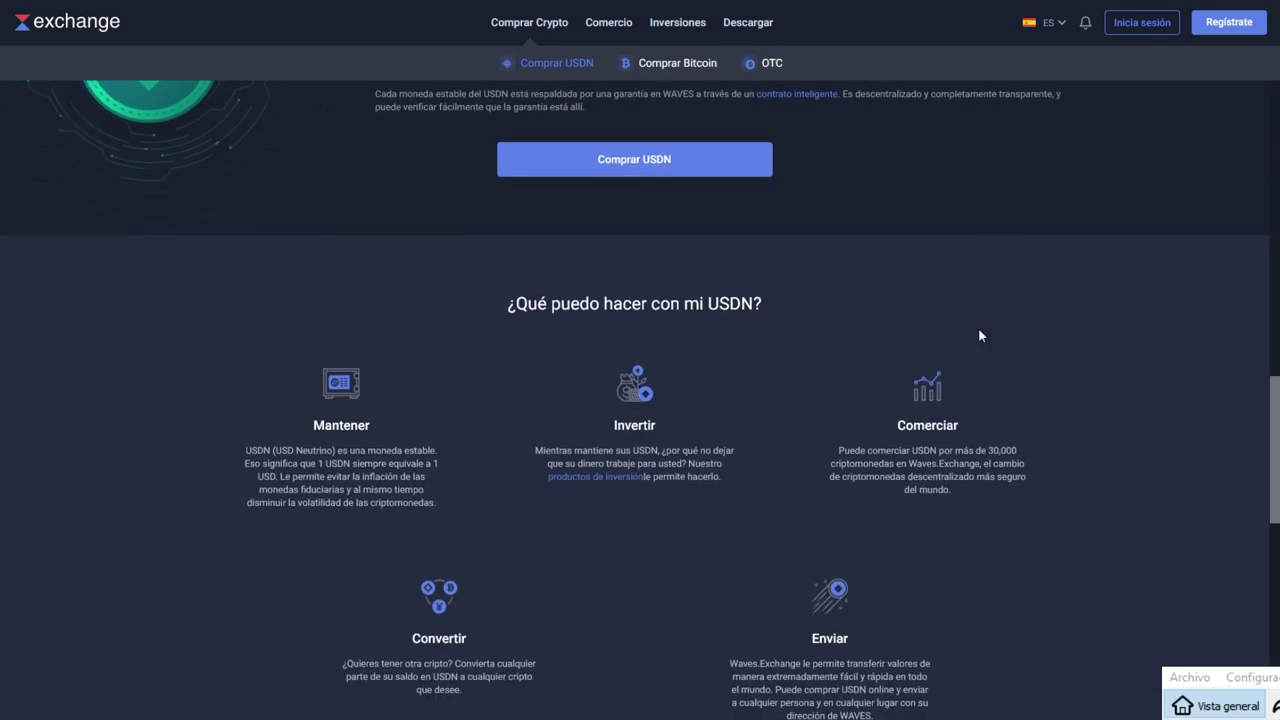
scroll(979, 335, down, 10)
scroll(981, 333, up, 1)
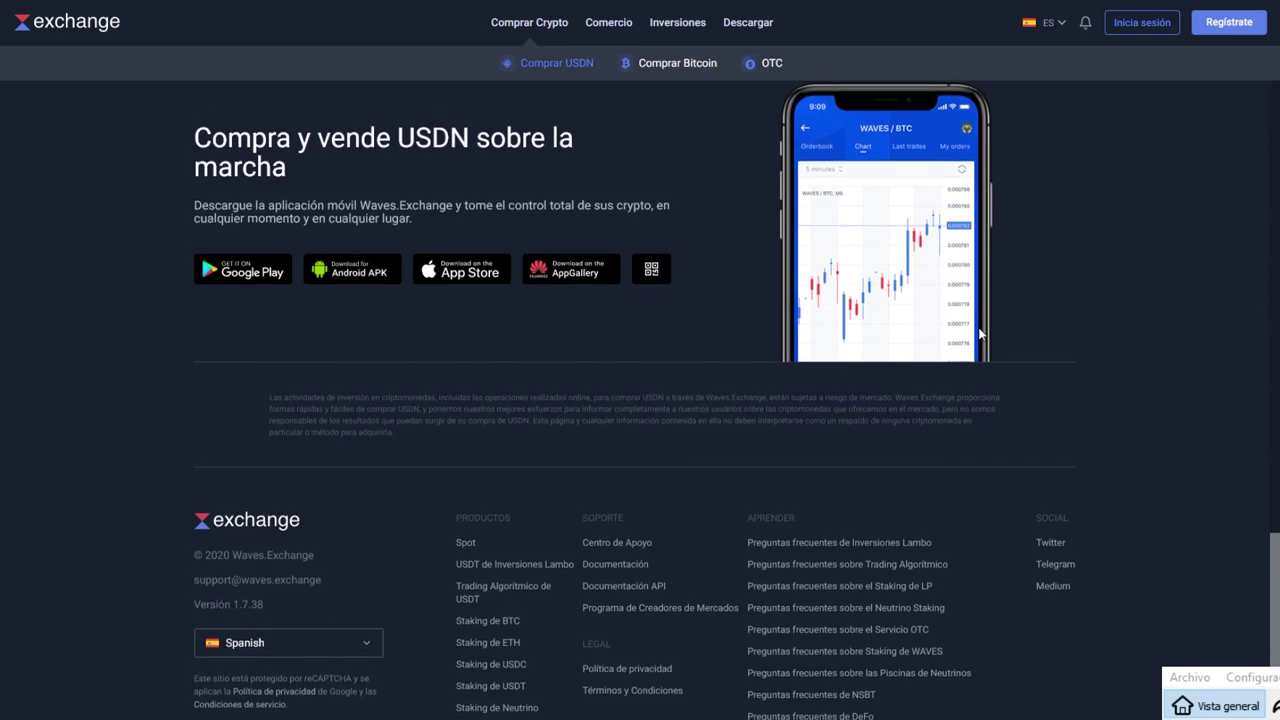
scroll(800, 459, down, 3)
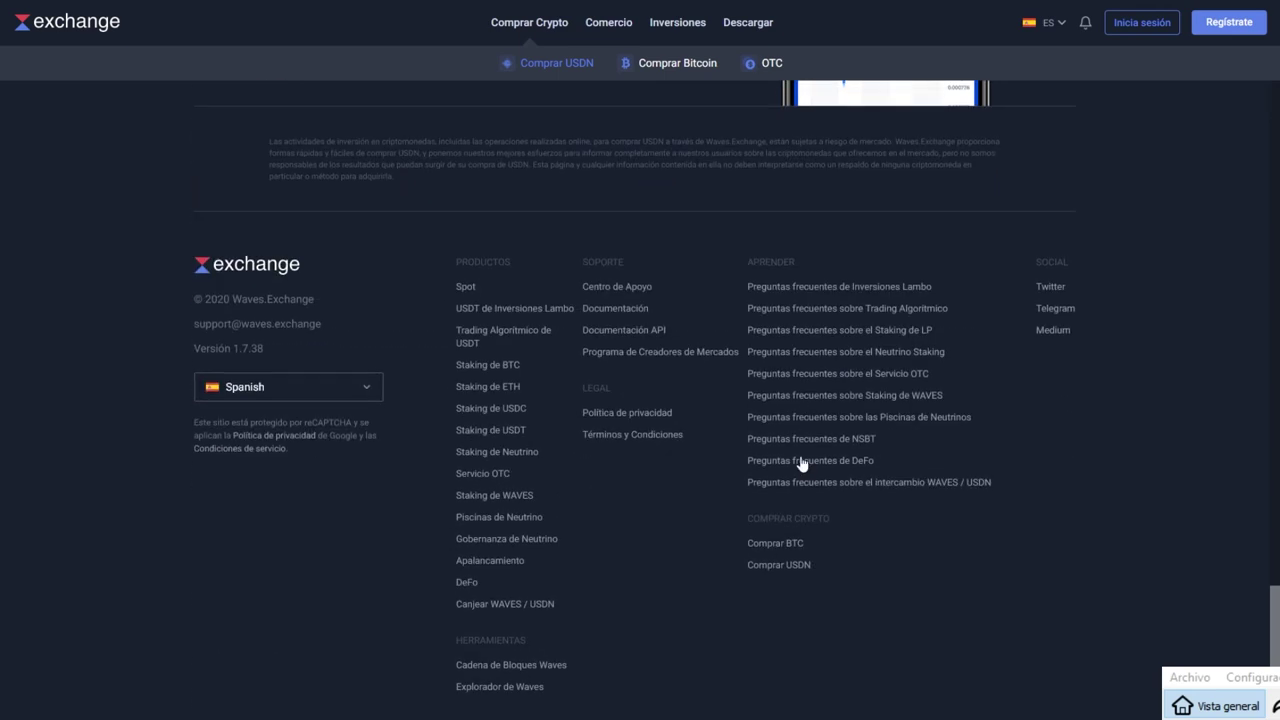
scroll(800, 459, up, 1)
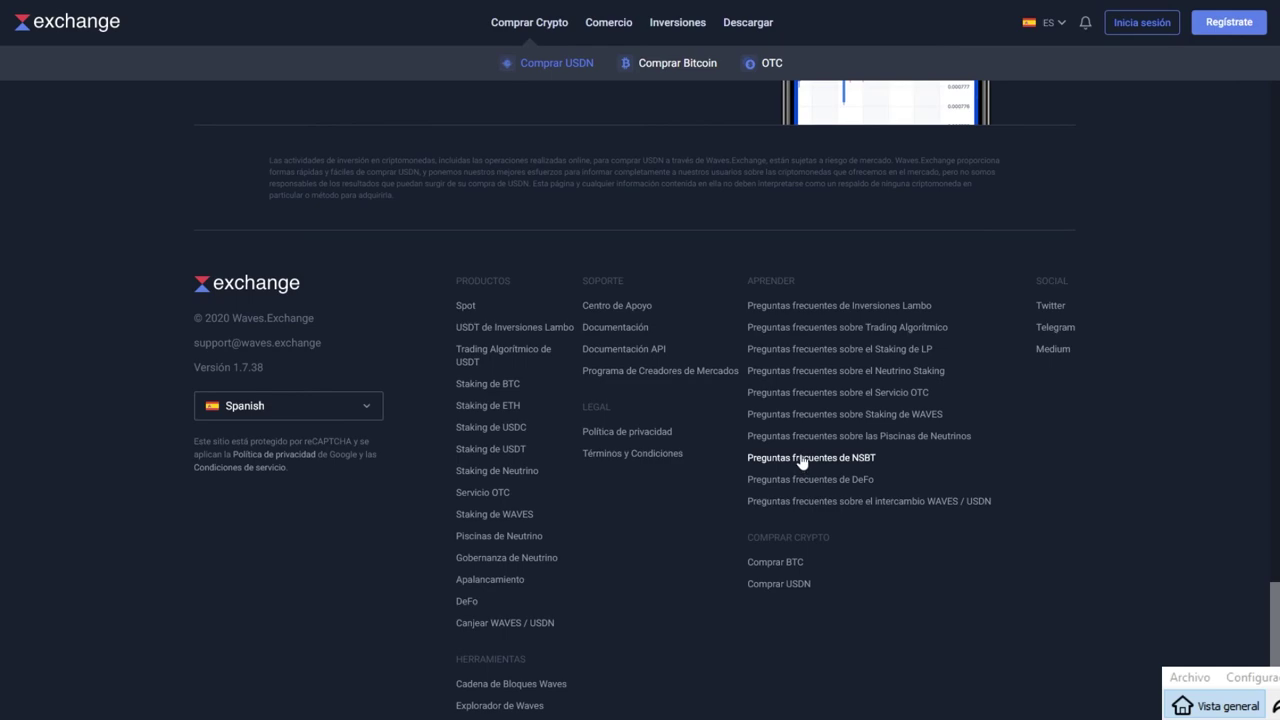
Step: Sign in to the Waves.Exchange account by e-mail with the saved login details
scroll(800, 459, up, 15)
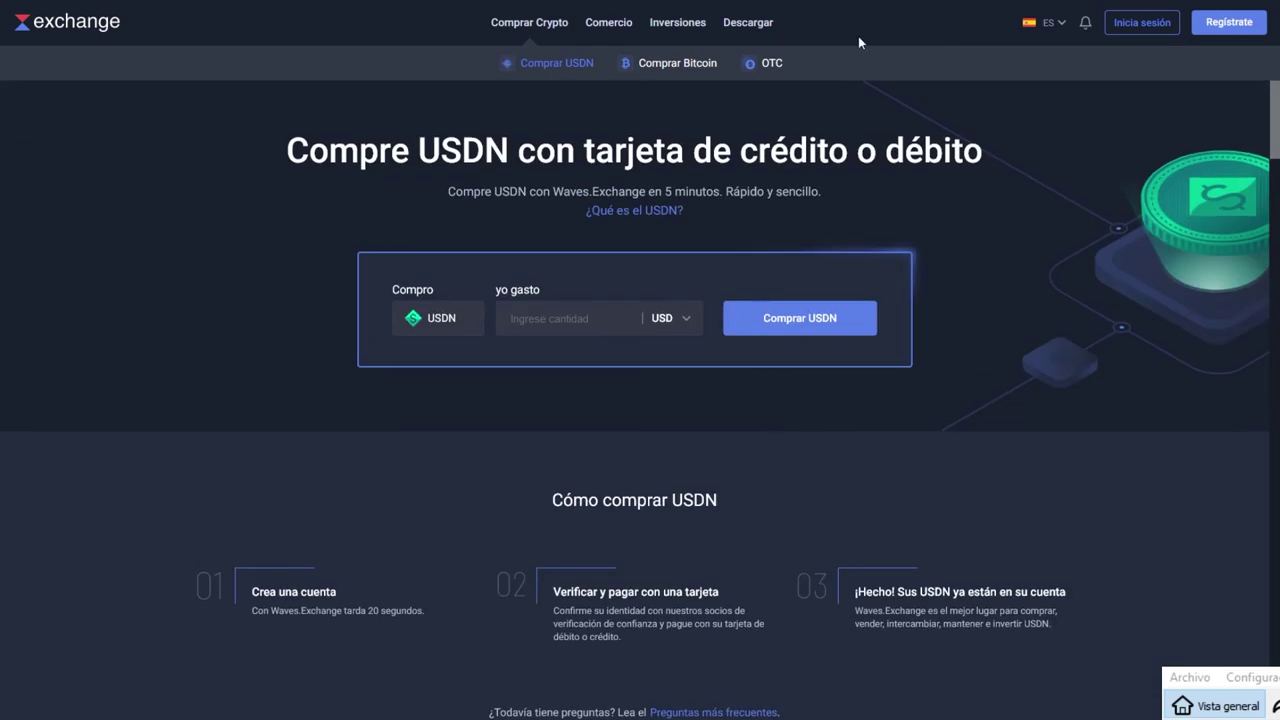
click(1150, 23)
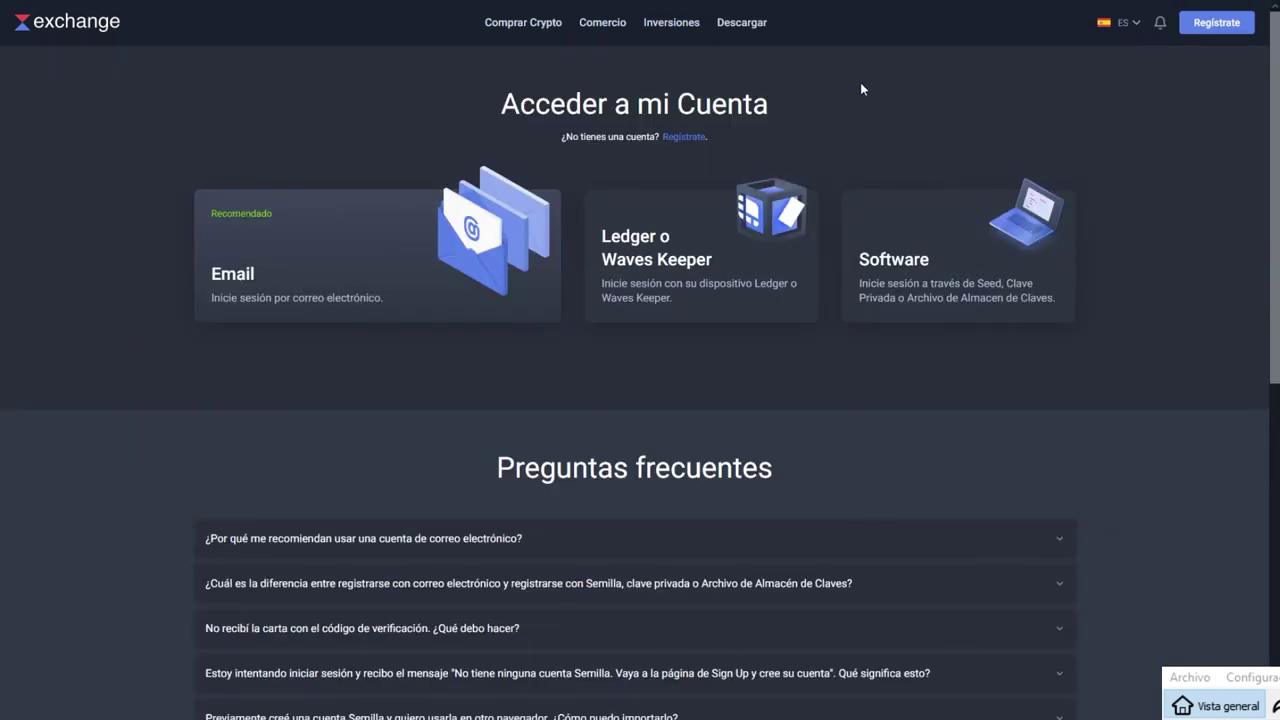
click(355, 275)
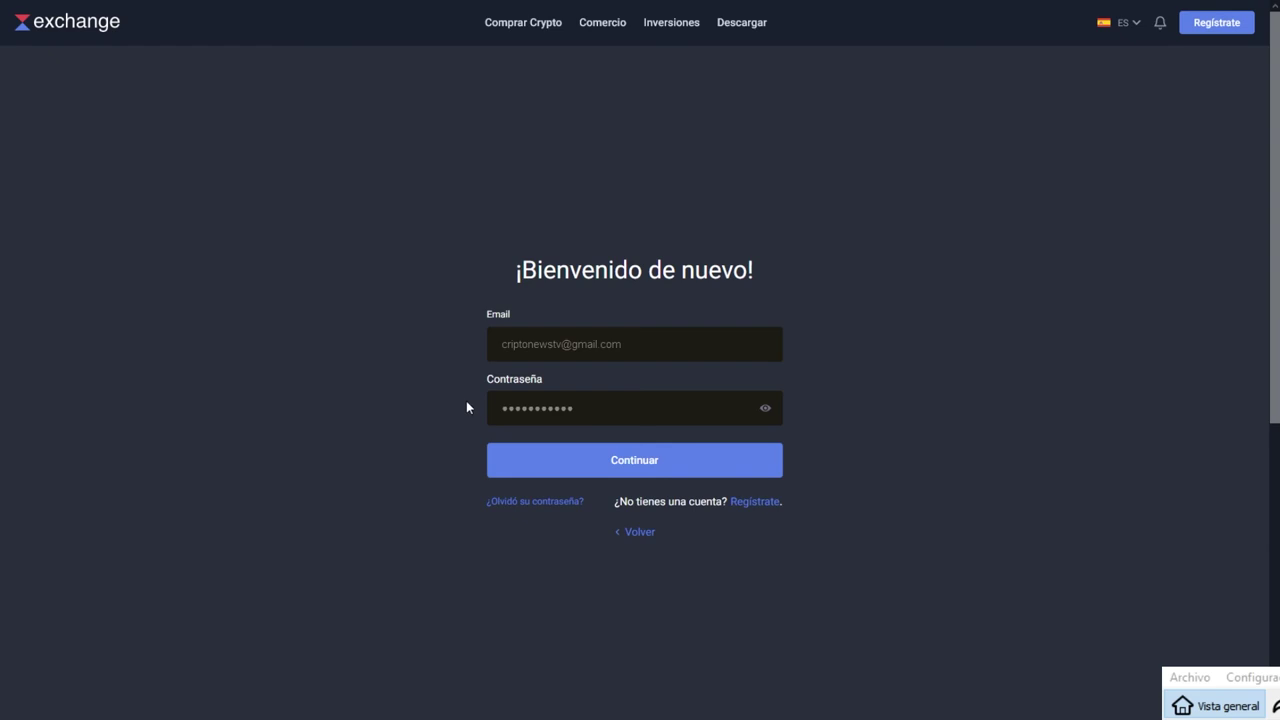
click(641, 462)
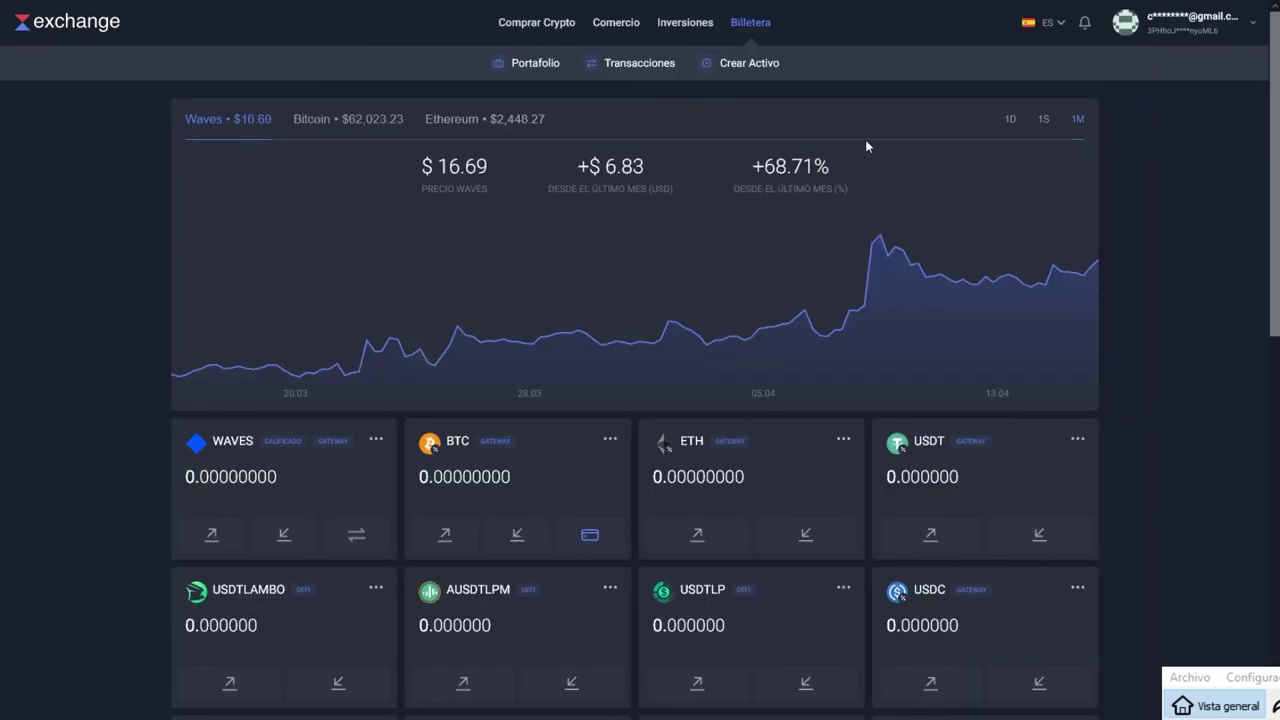
Step: Look over the USDN buying page and the available investment and staking options
click(527, 28)
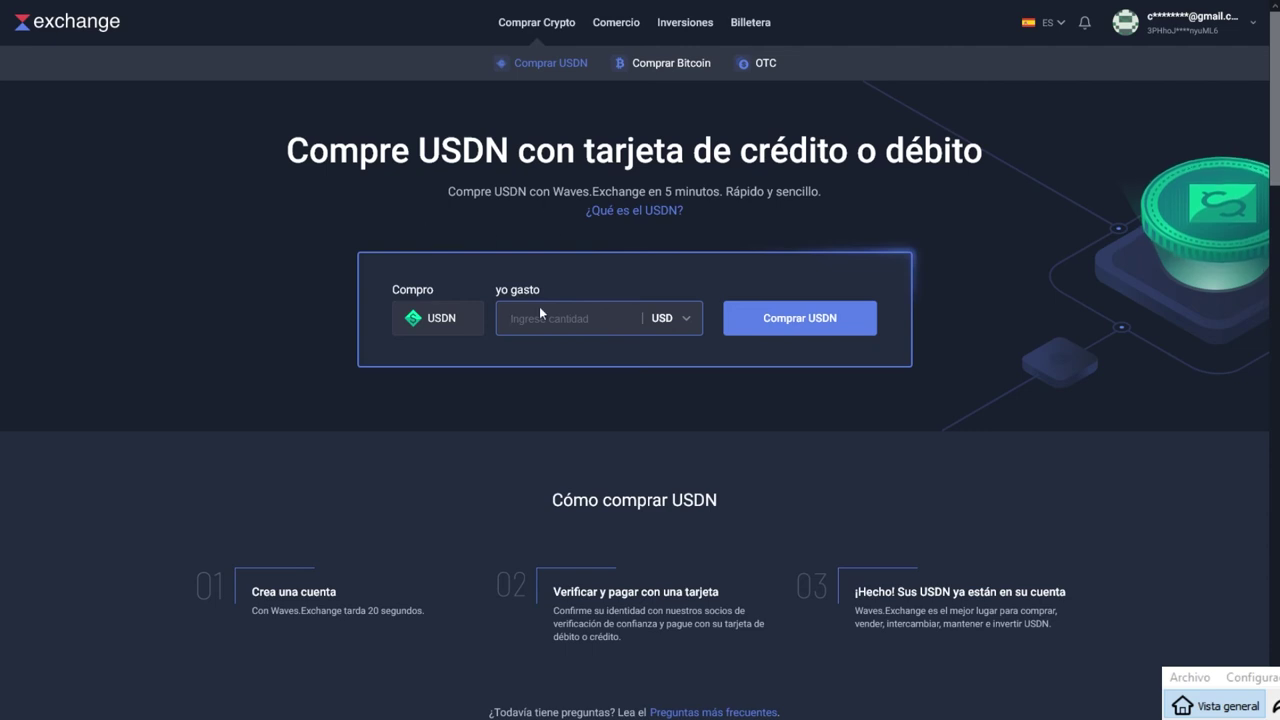
scroll(580, 470, down, 3)
scroll(580, 470, up, 3)
mouse_move(650, 26)
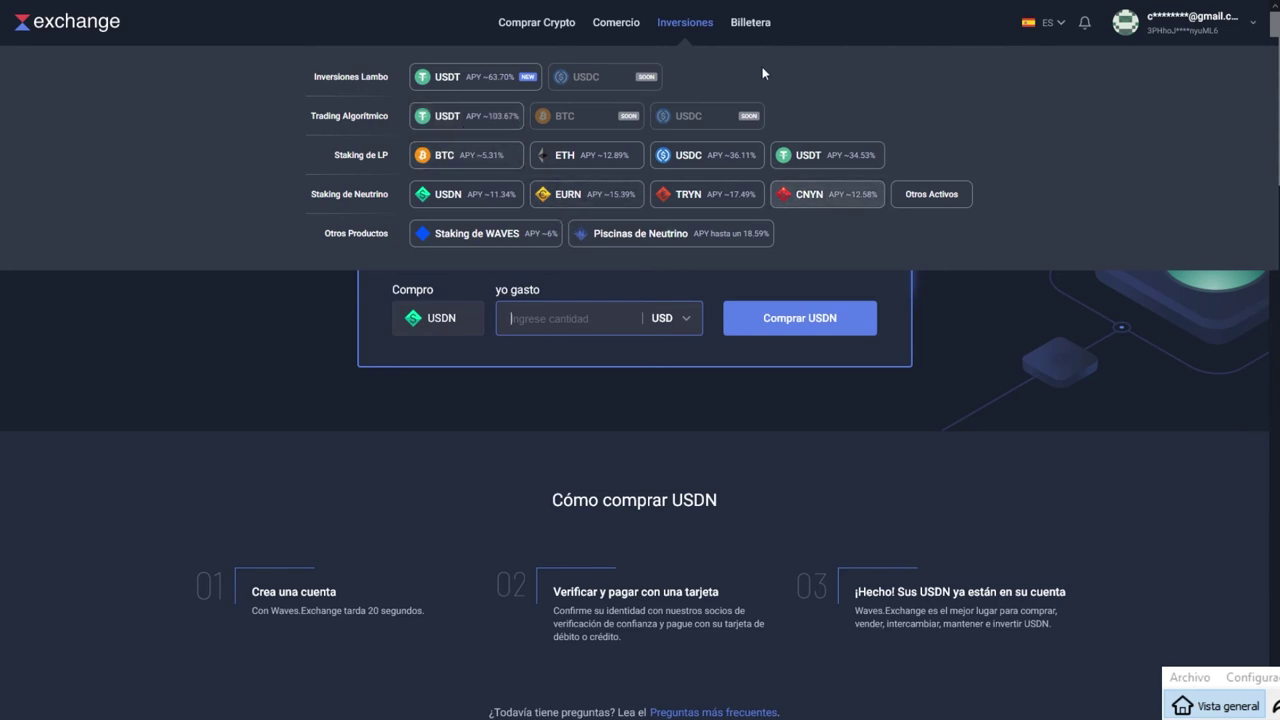
Step: Open the wallet's asset creation form and look over its fields
click(748, 24)
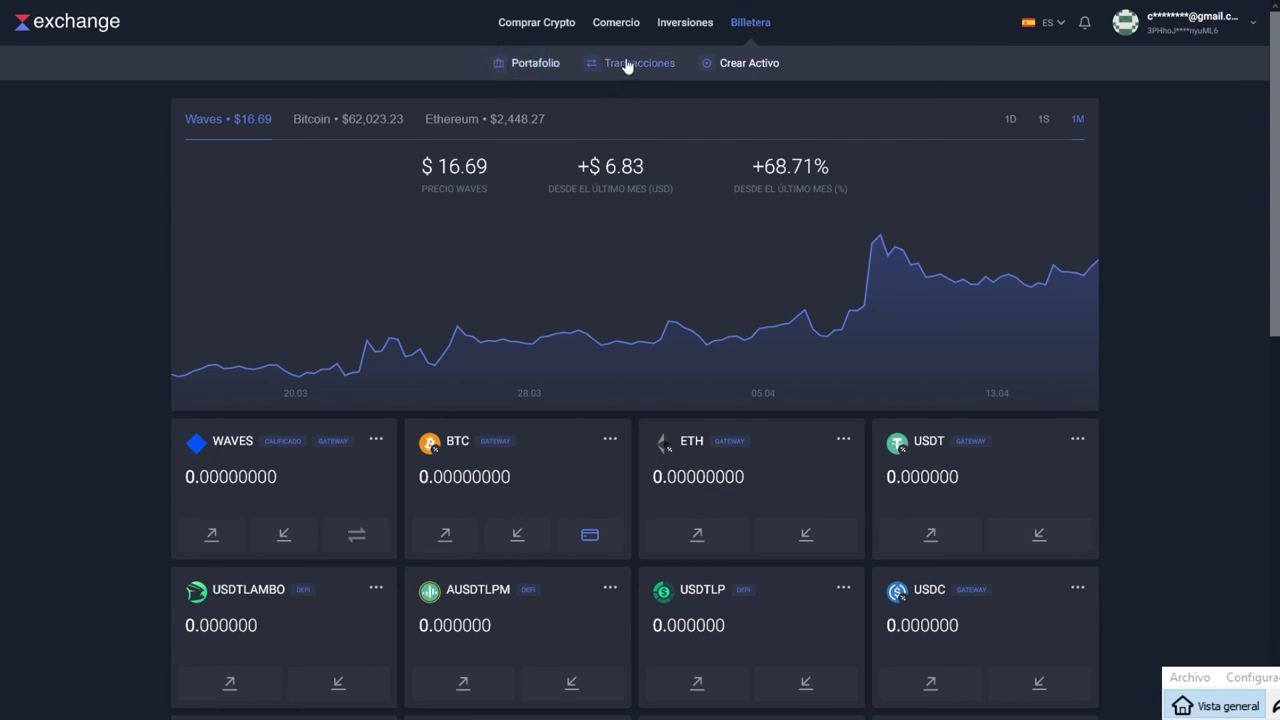
click(742, 66)
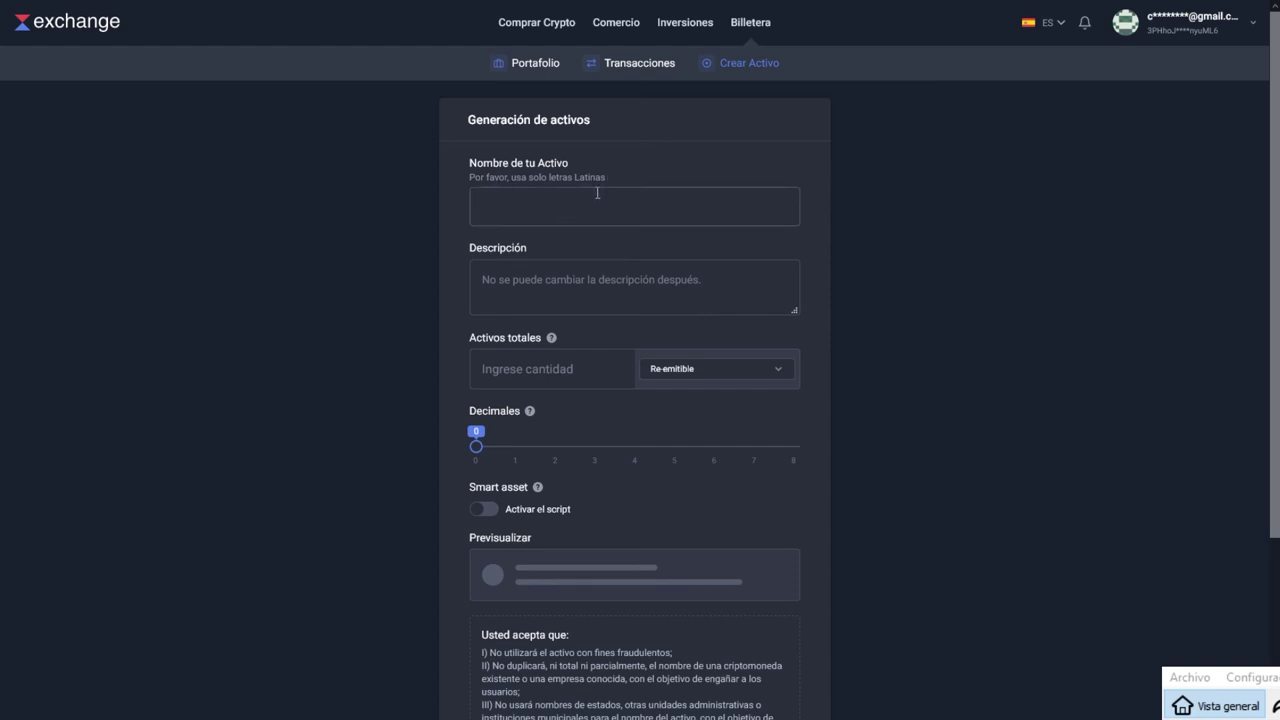
scroll(597, 193, down, 1)
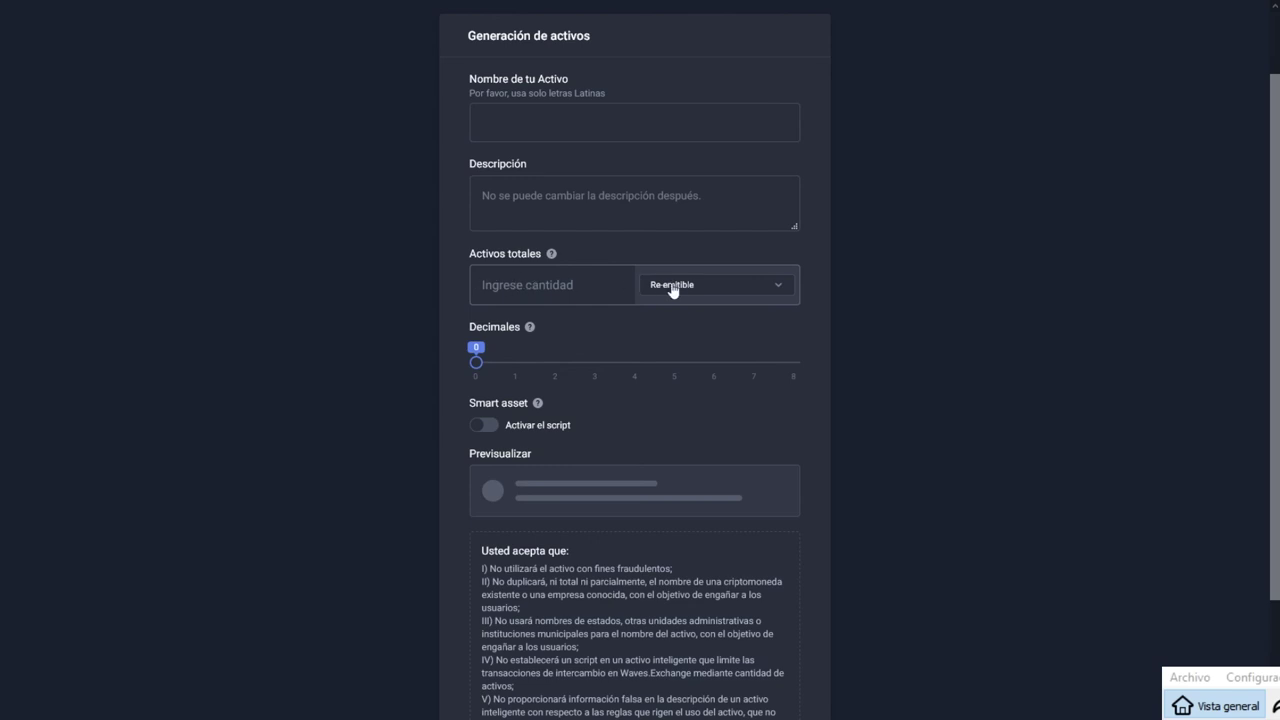
Step: Make the asset non-reissuable (No Re-emitible) with a total supply of 1,000,000,000
click(785, 290)
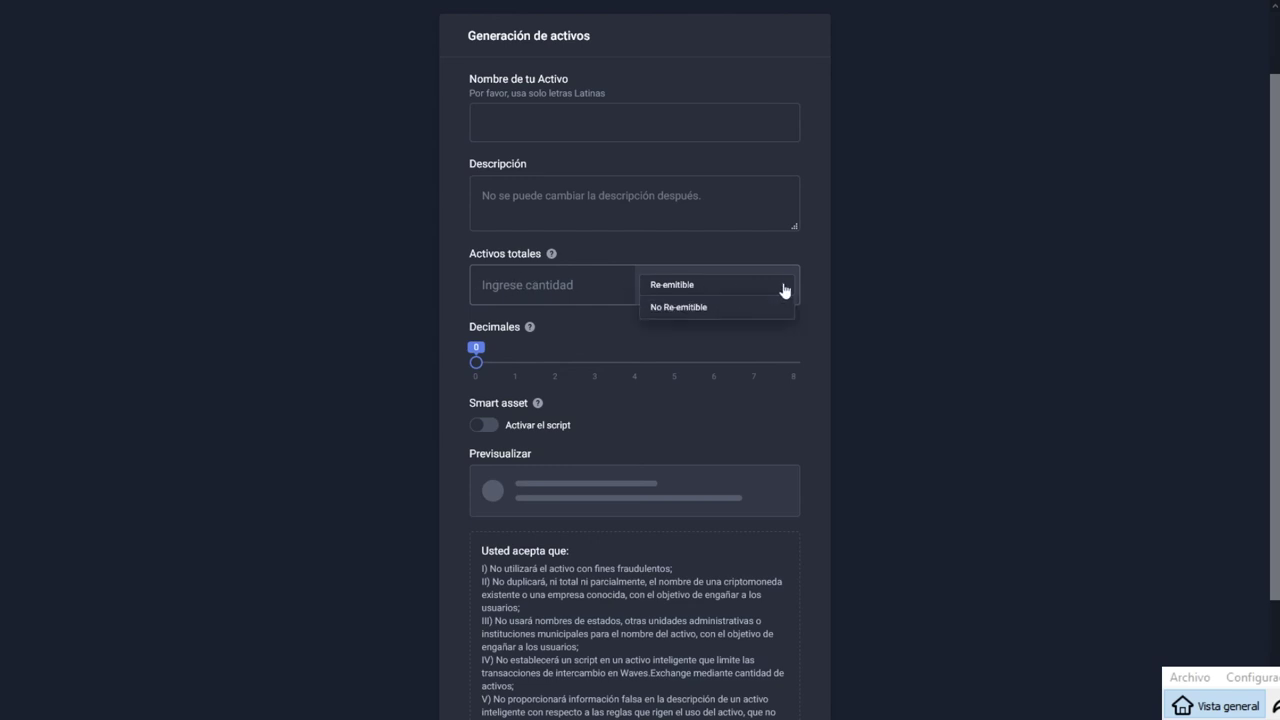
click(700, 310)
click(548, 286)
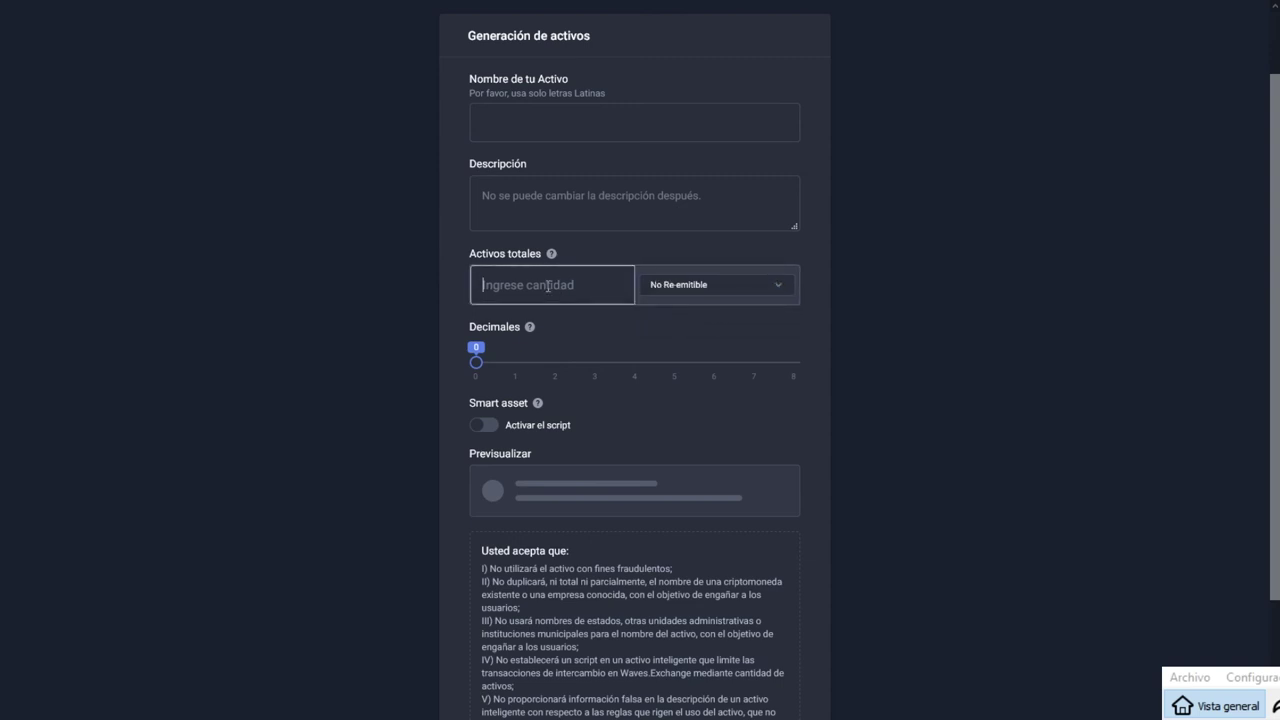
text(1,000,000,)
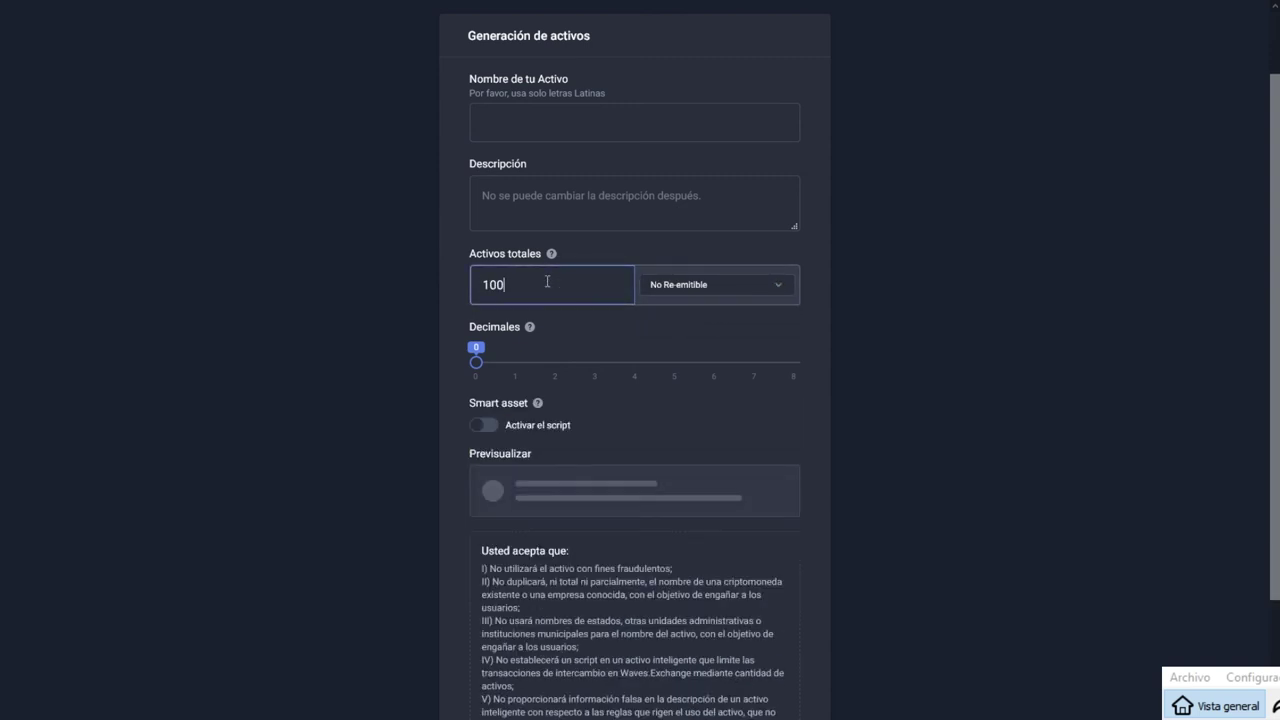
text(000)
Step: Name the asset CripToCoin and enter PPC as its description
click(534, 120)
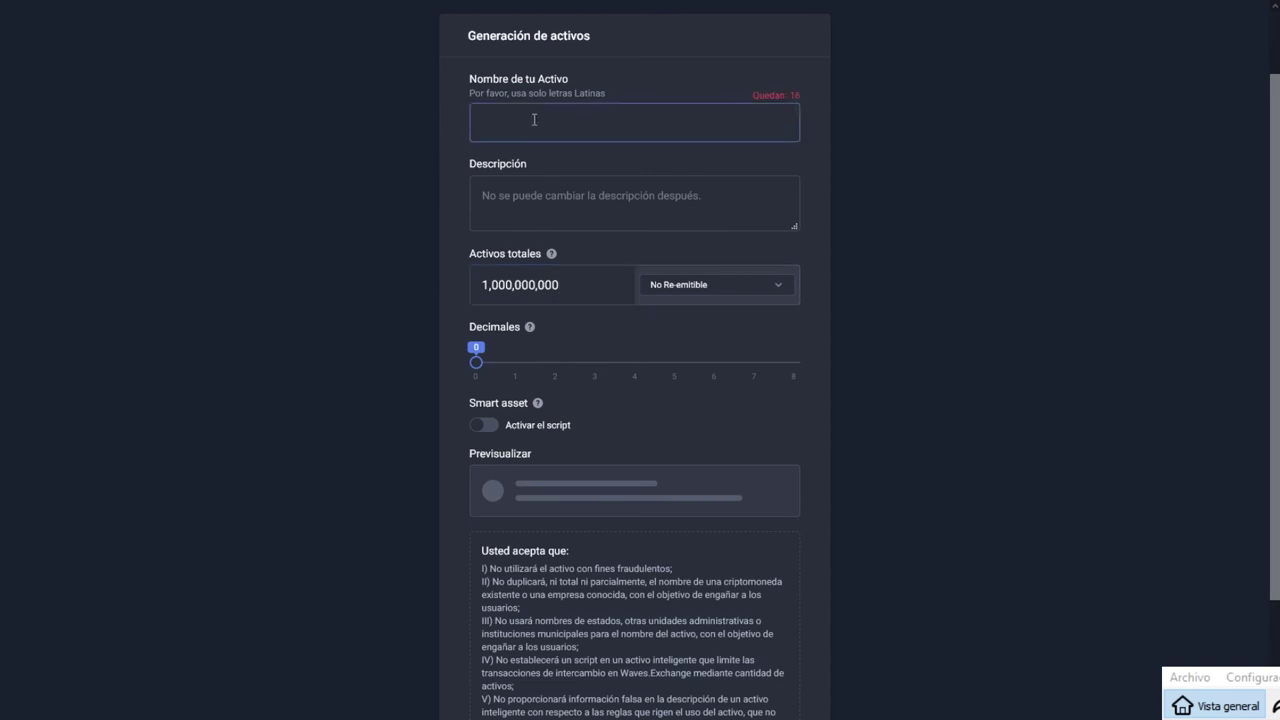
text(CripToCoin)
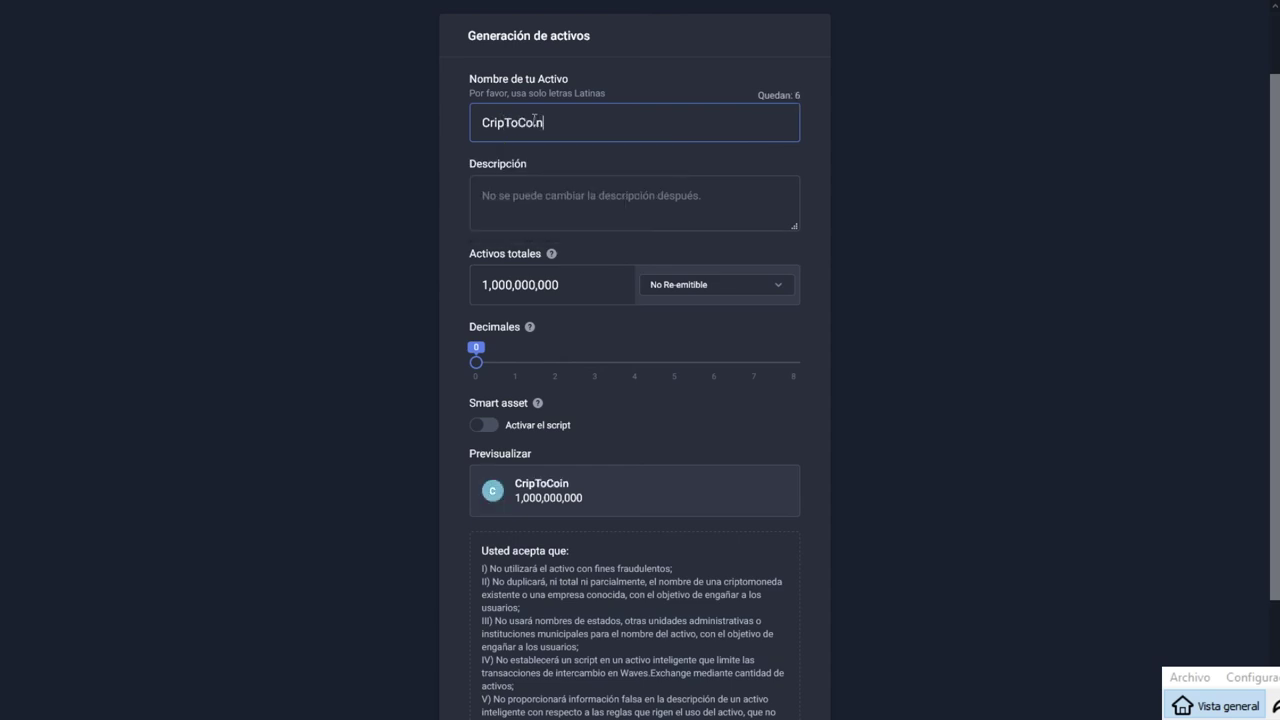
click(656, 216)
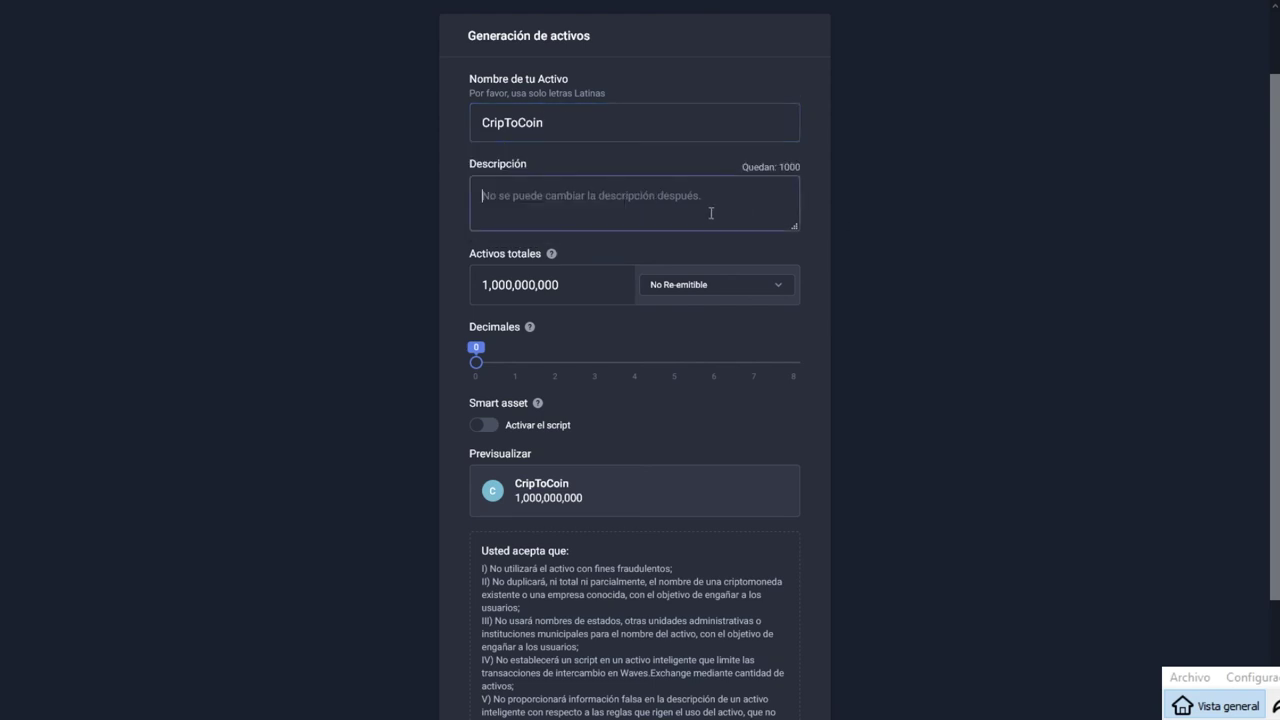
text(PPC)
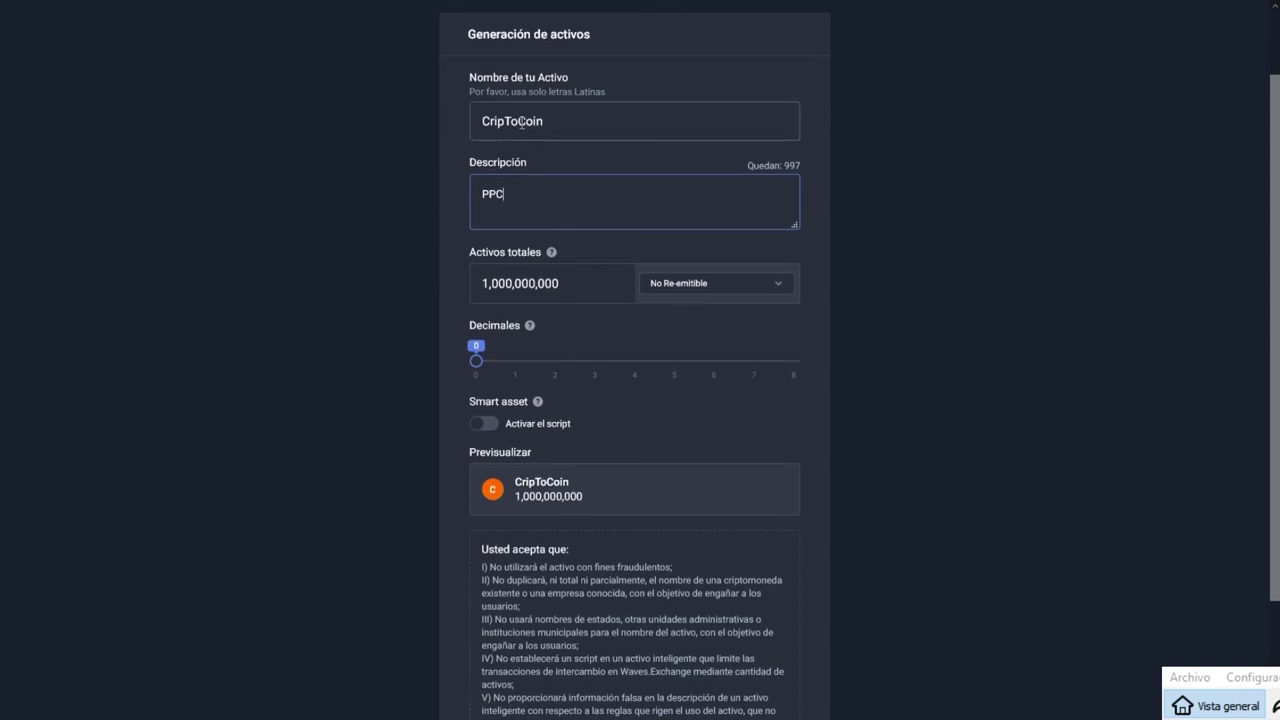
Step: Change the asset name to PPCCoin and its description to "La cripomoneda de los campeones del trading"
drag(518, 121, 453, 124)
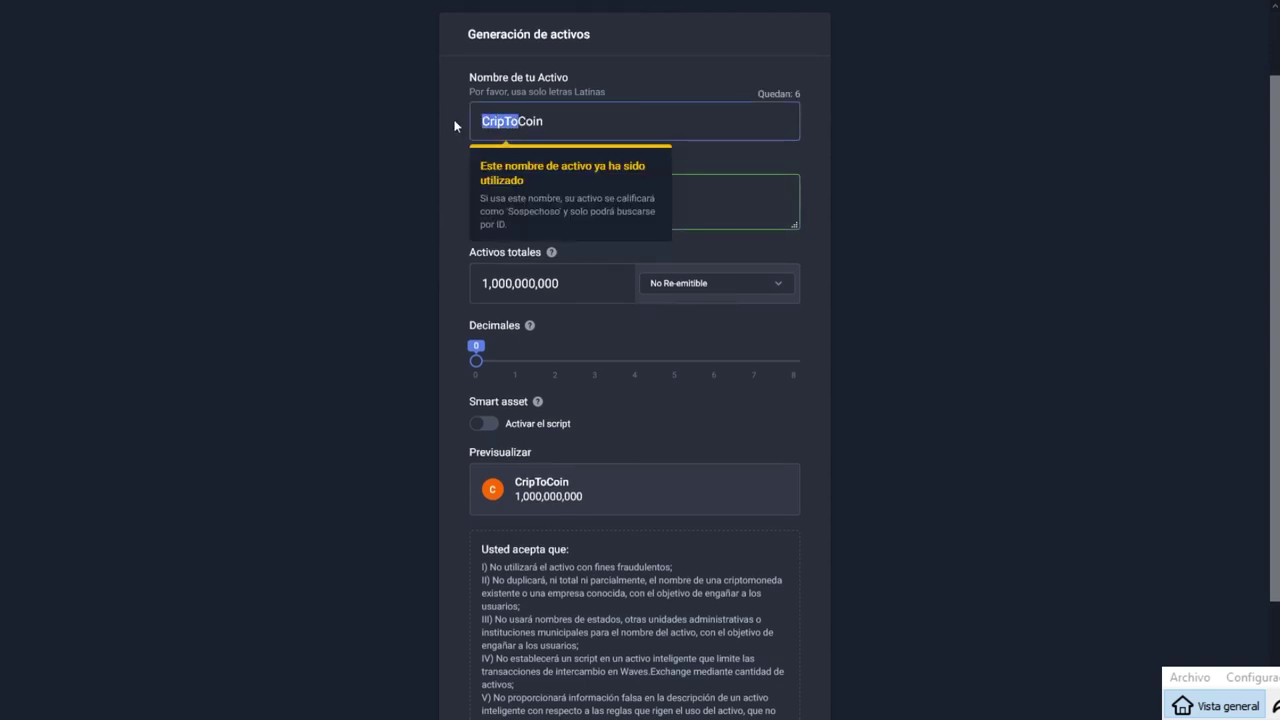
text(PPC)
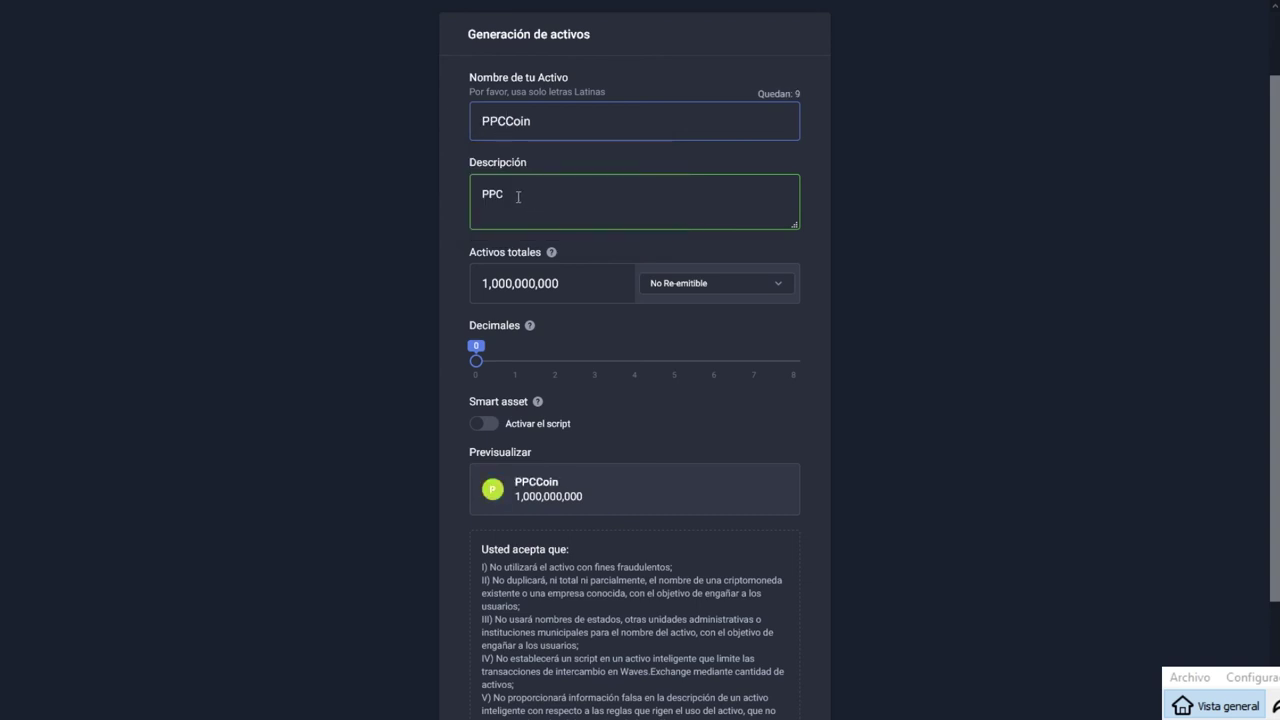
drag(526, 195, 484, 200)
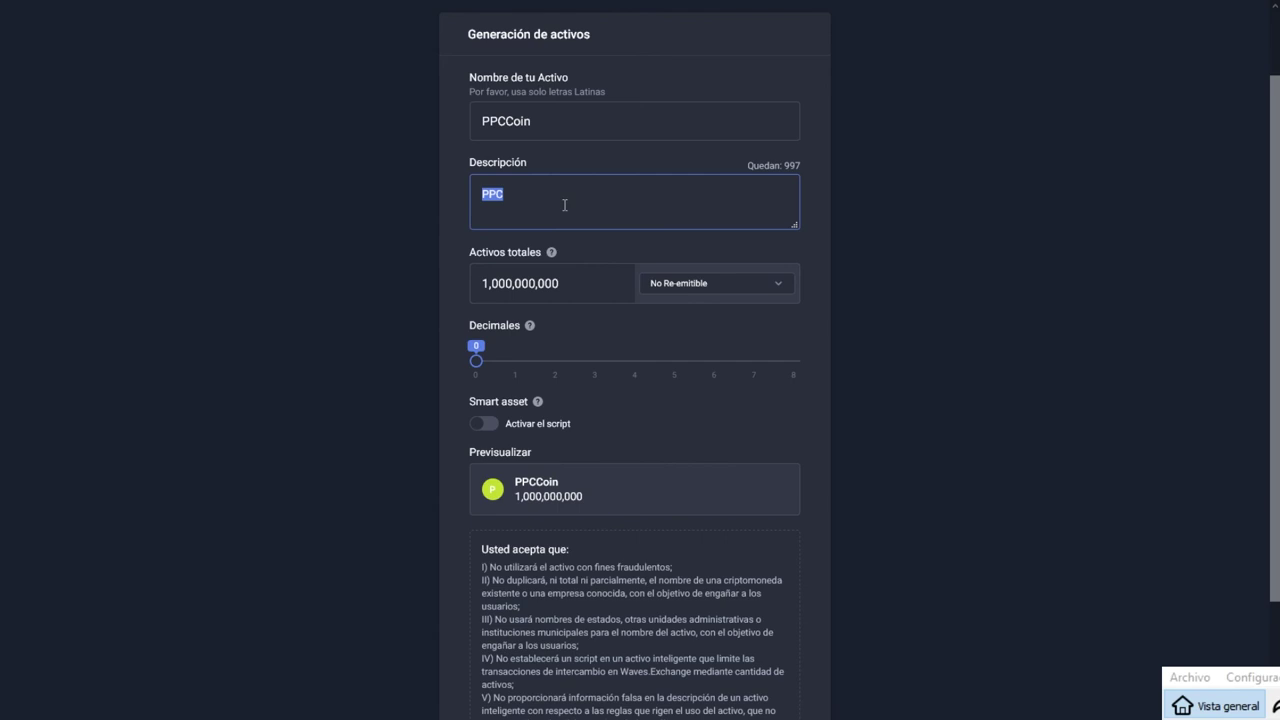
text(La cripomoneda de los campeones de)
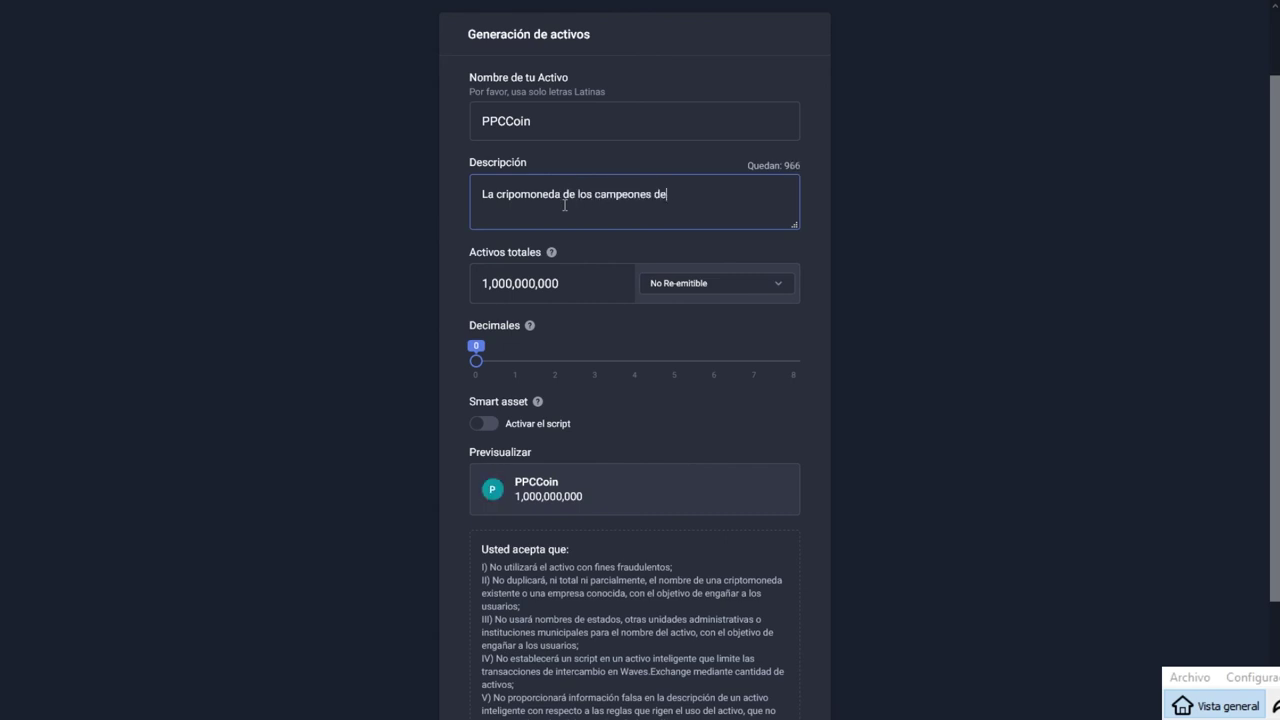
text(l trading)
Step: Check the help on total assets, try 8 decimals for the asset and settle on 4
mouse_move(551, 252)
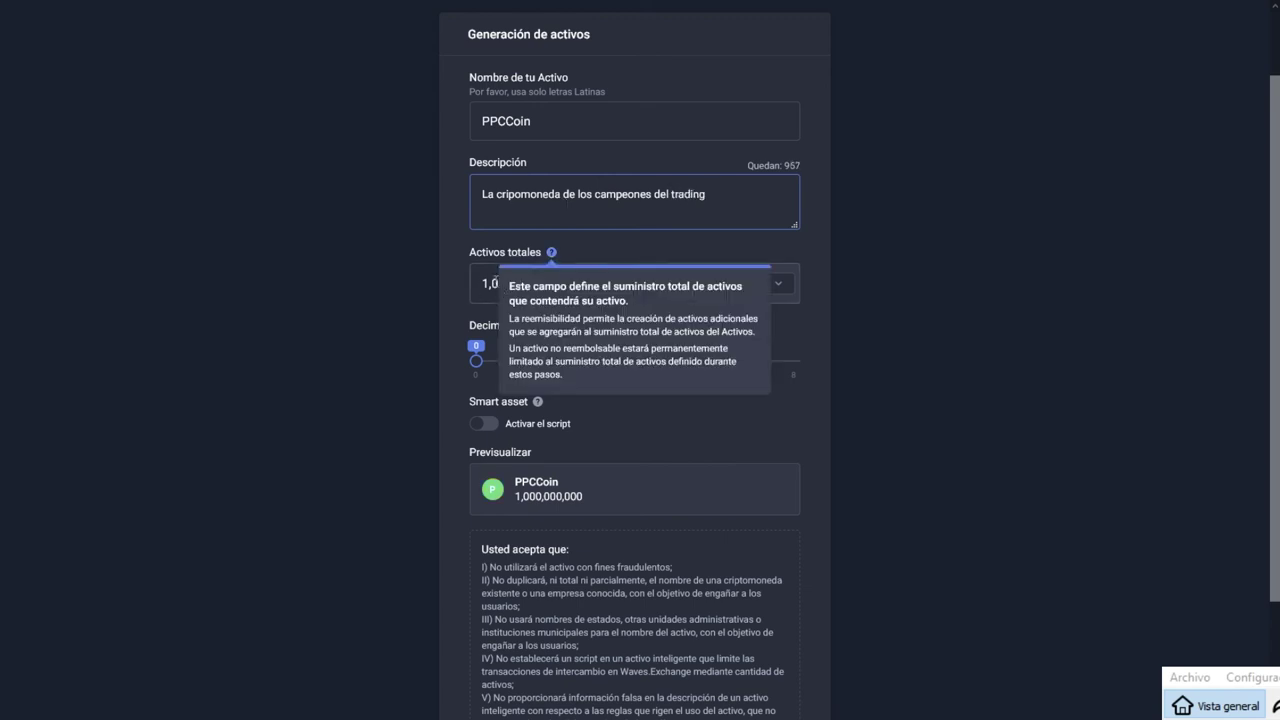
click(810, 319)
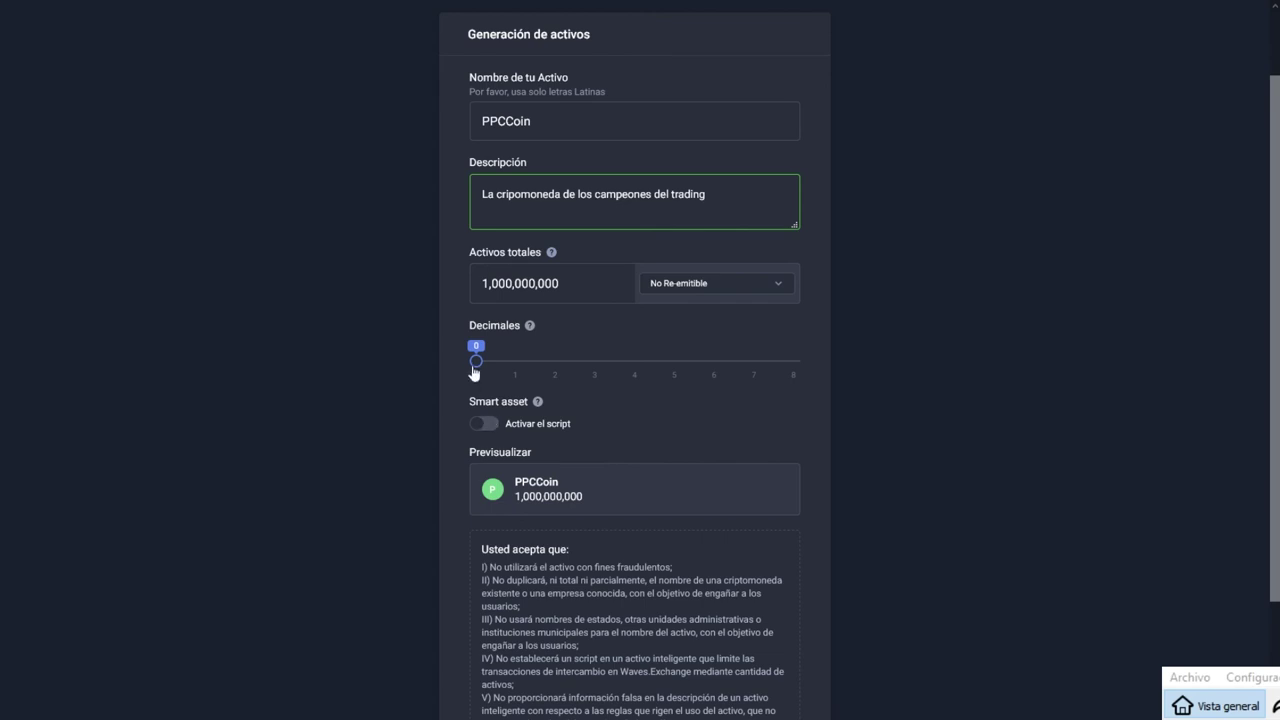
drag(476, 364, 798, 369)
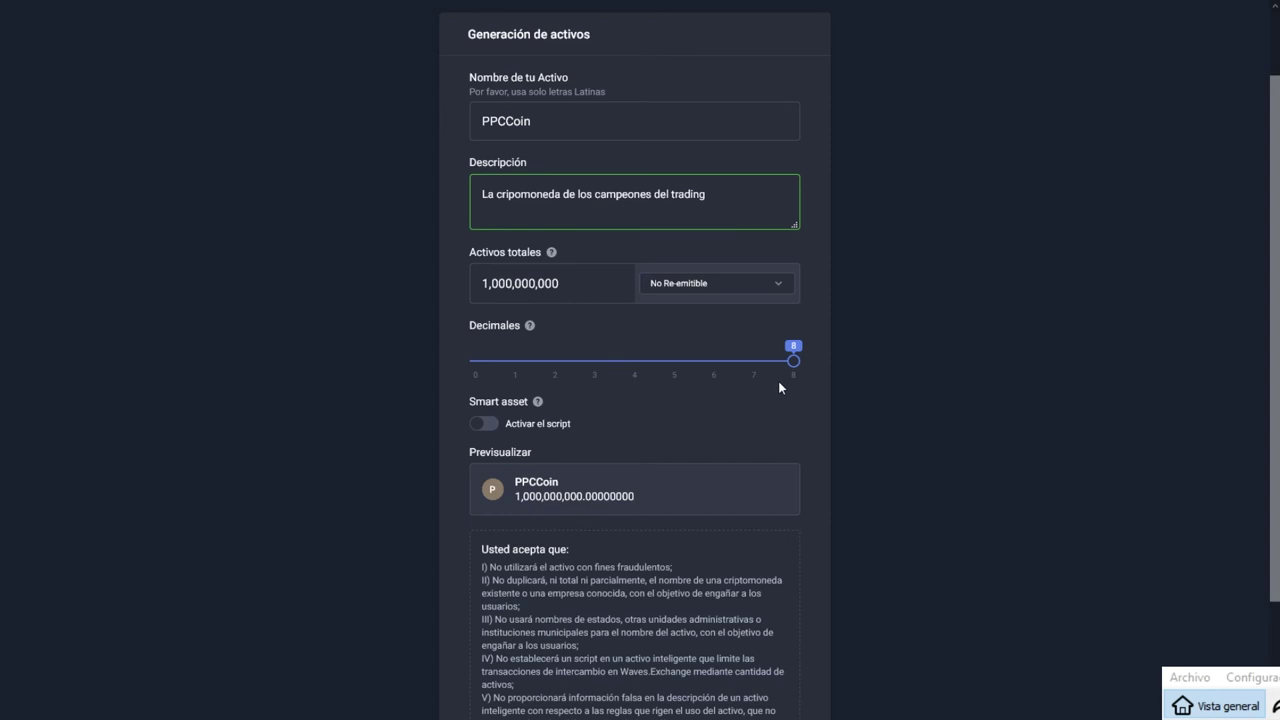
drag(795, 367, 632, 369)
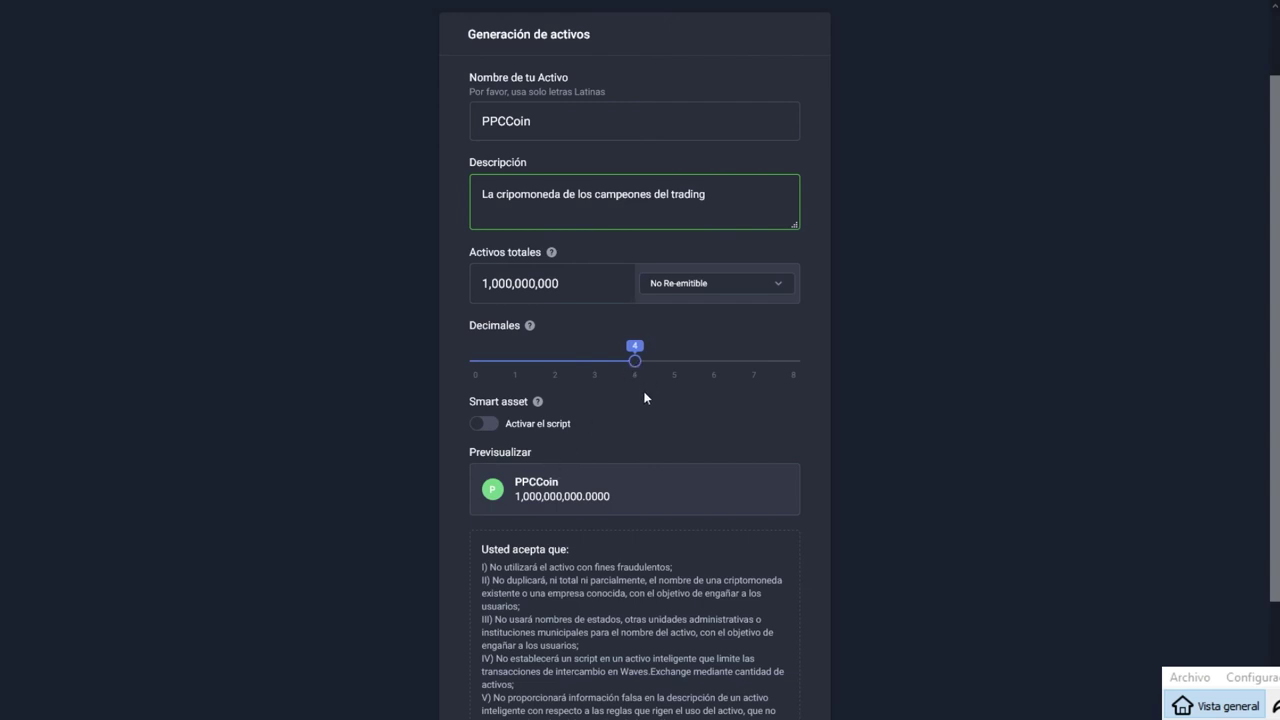
Step: Check the smart asset help and accept the declaration about breaching the asset rules
mouse_move(537, 401)
scroll(791, 417, down, 2)
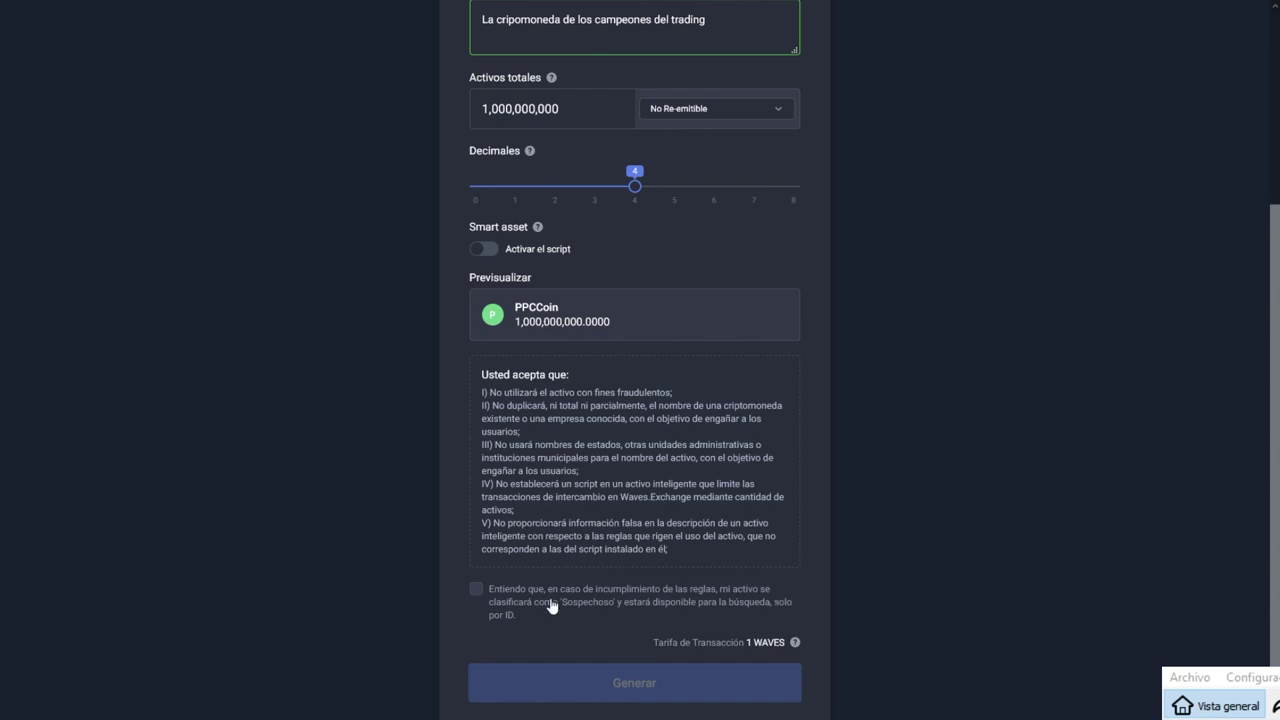
click(476, 590)
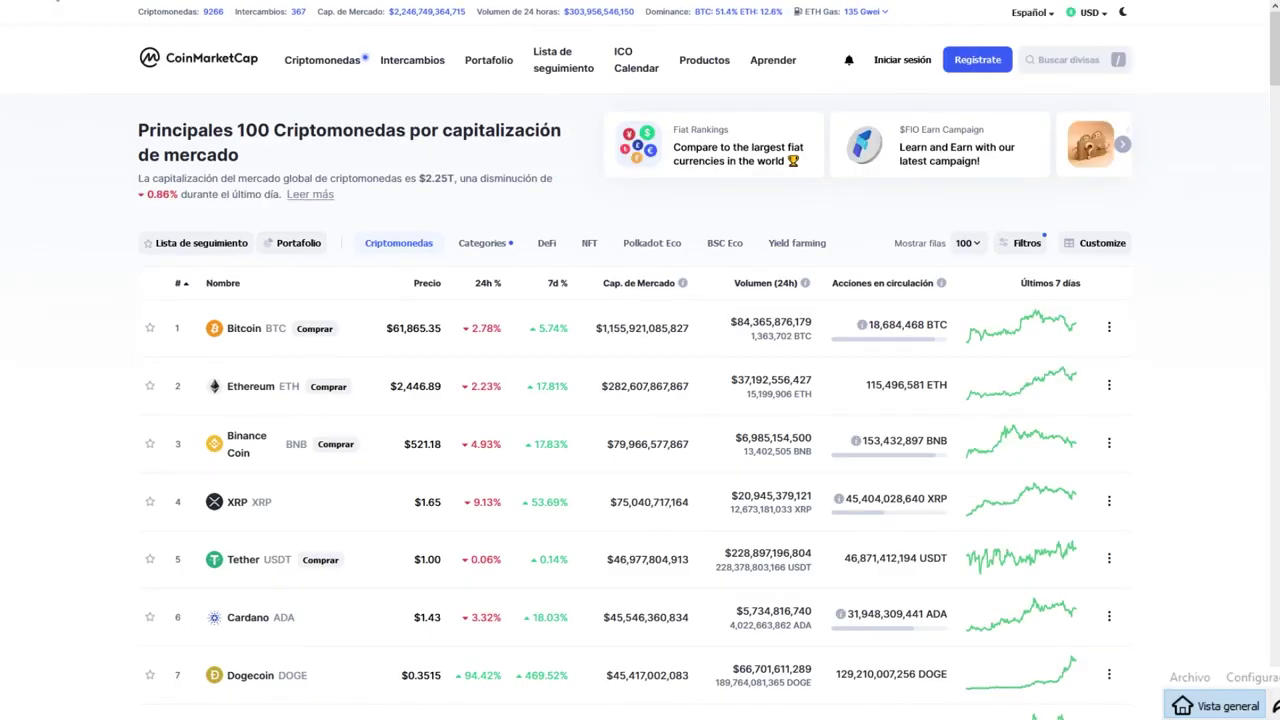
Step: Look up Waves on CoinMarketCap, then return to the Waves.Exchange asset form to check the transaction fee
click(1072, 62)
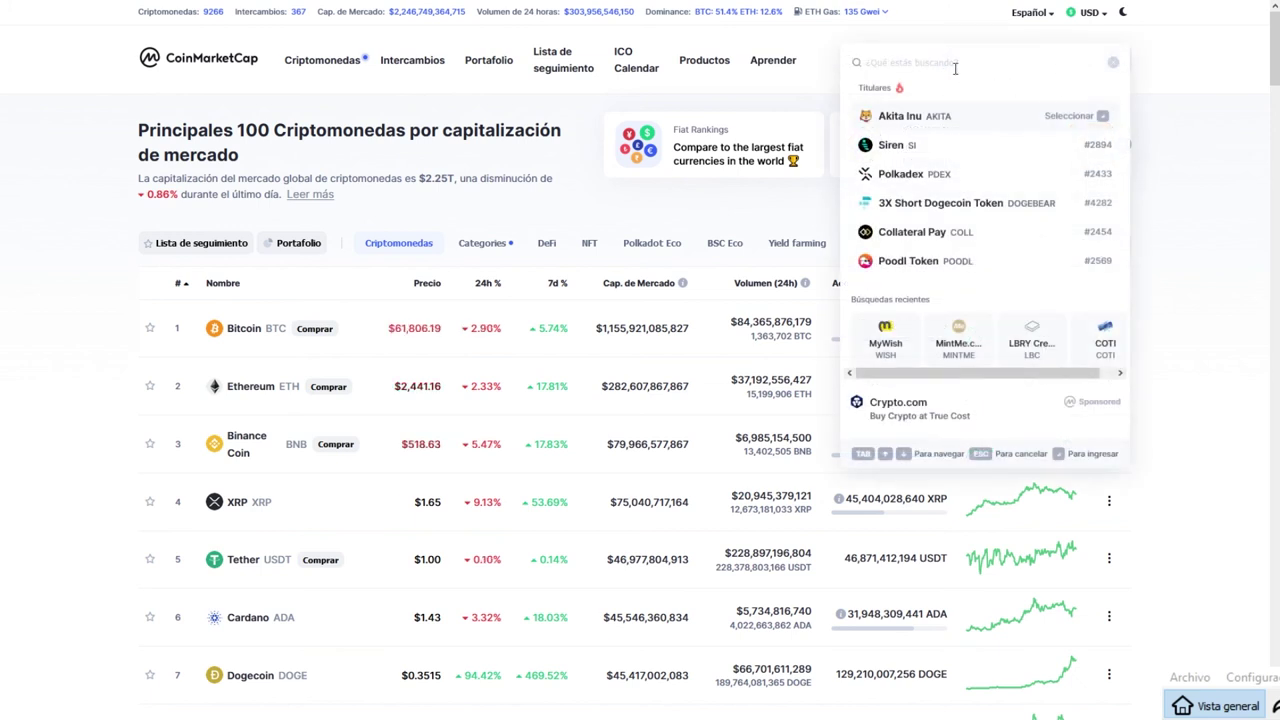
text(waves)
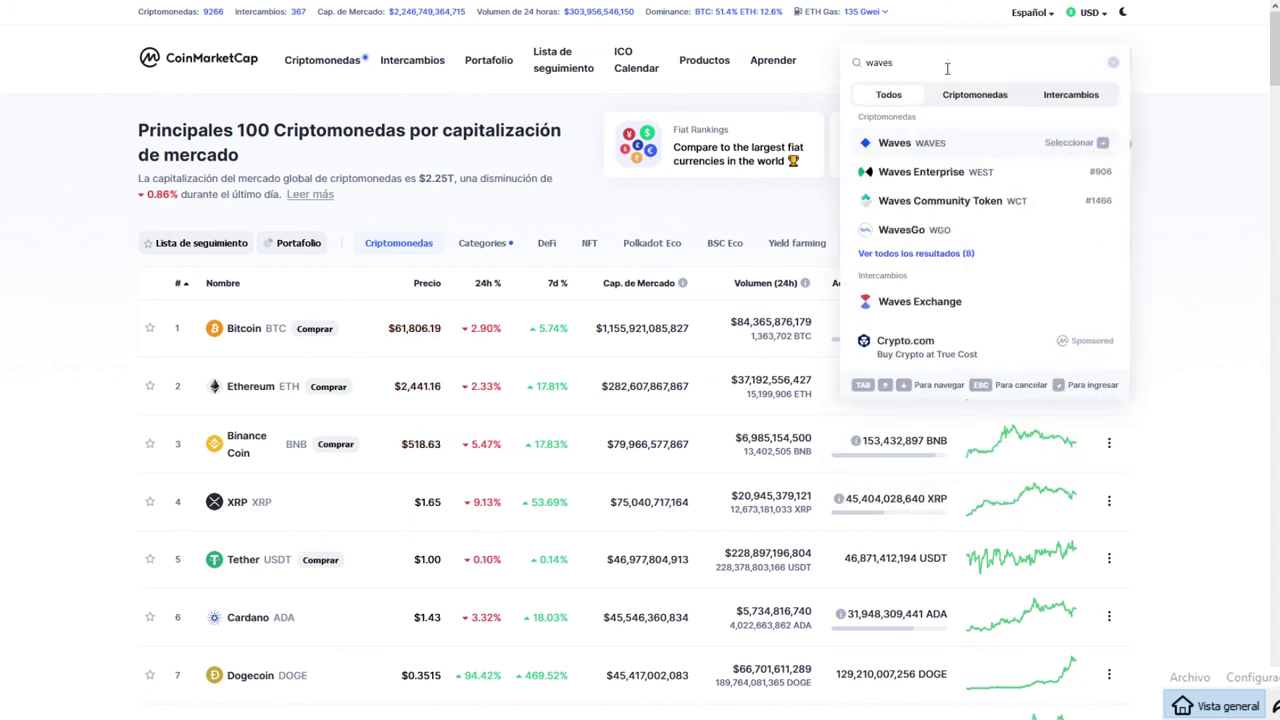
click(910, 143)
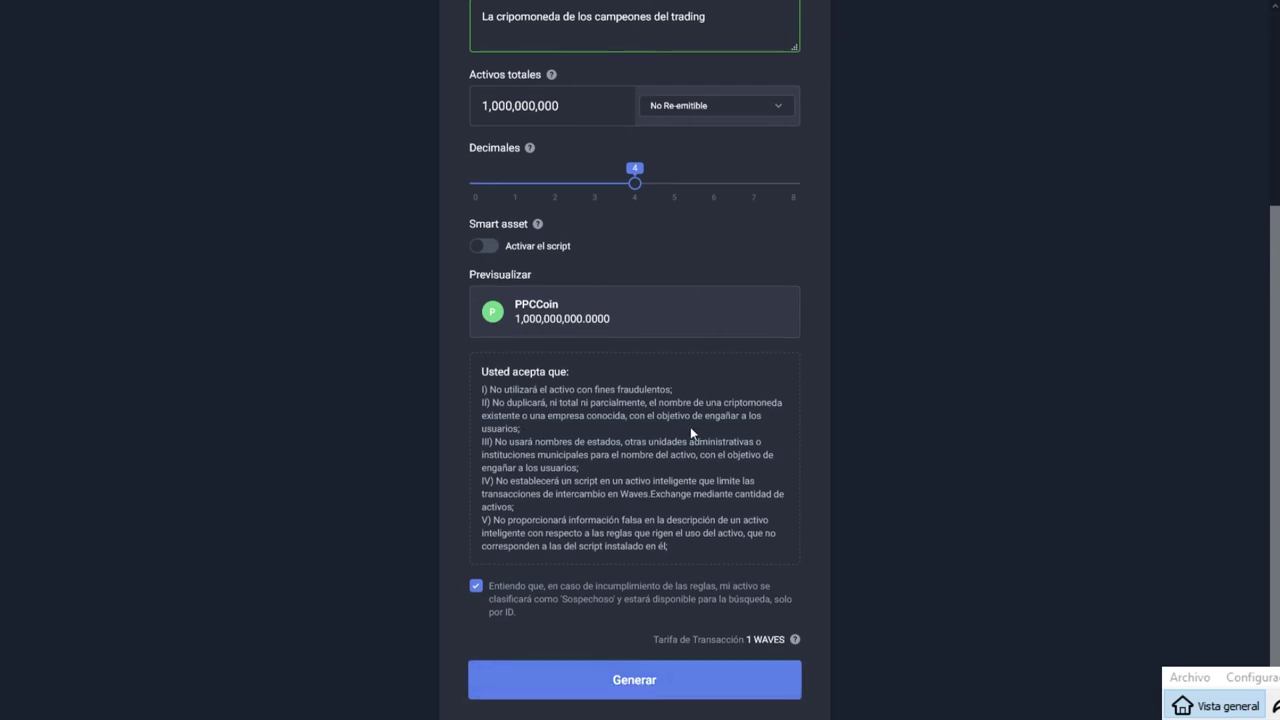
mouse_move(746, 634)
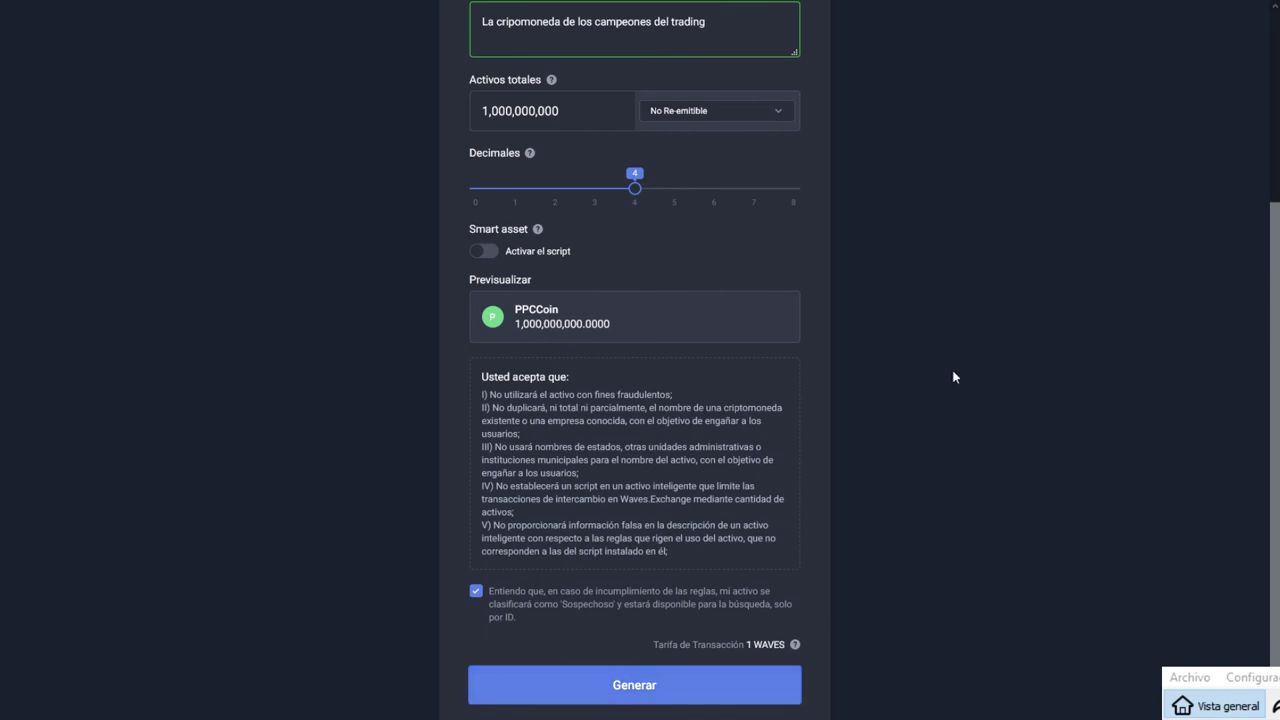
Step: Open the trading page, browse the trading pairs for WAVES and view the available trading options
scroll(951, 375, up, 3)
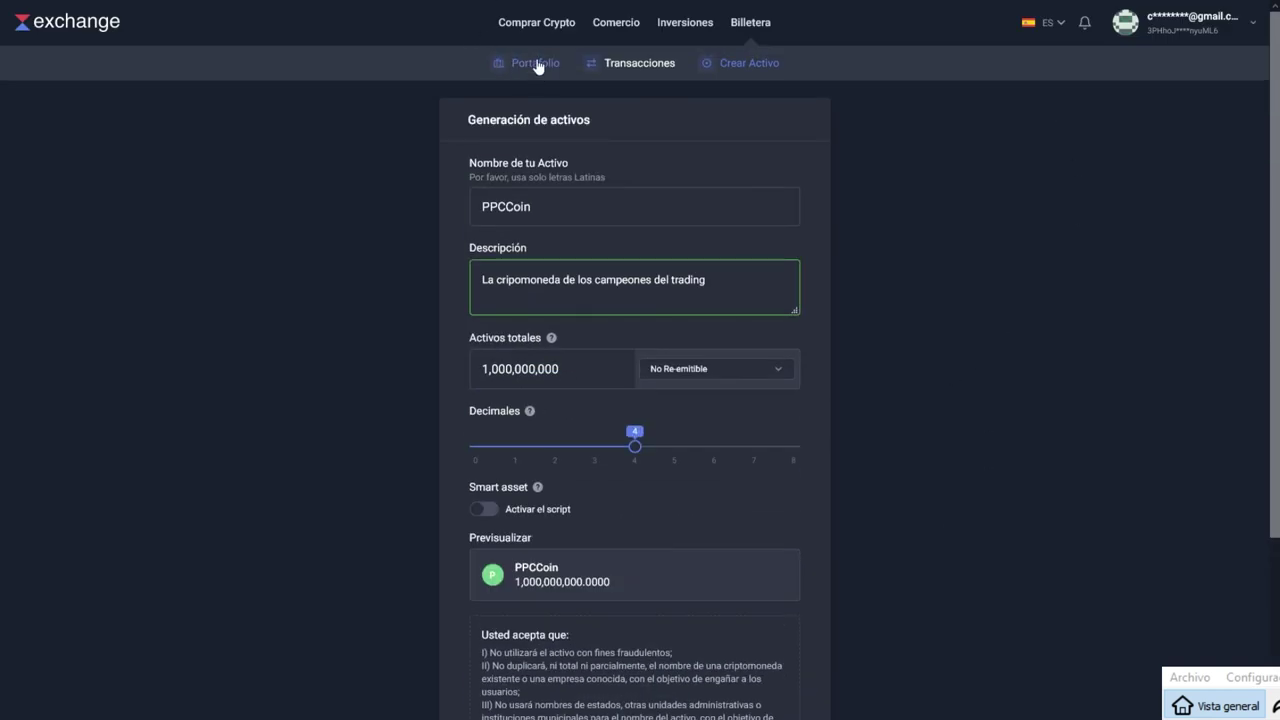
click(616, 28)
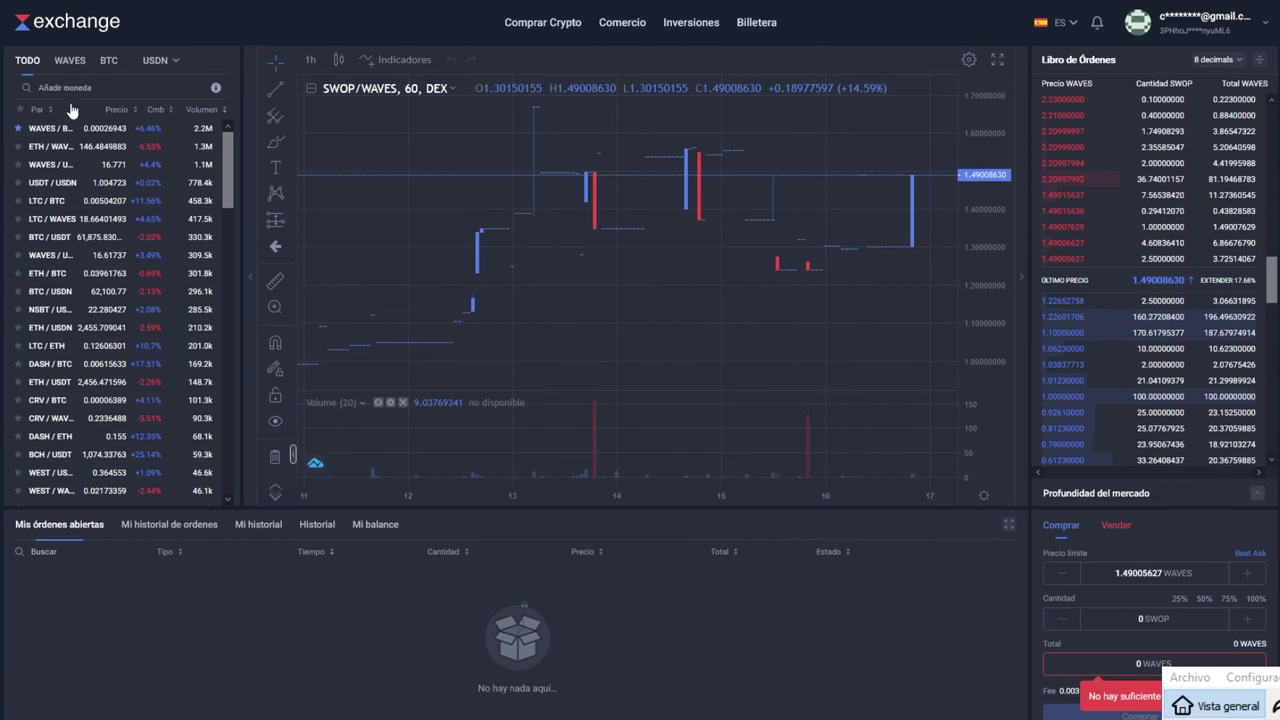
click(66, 66)
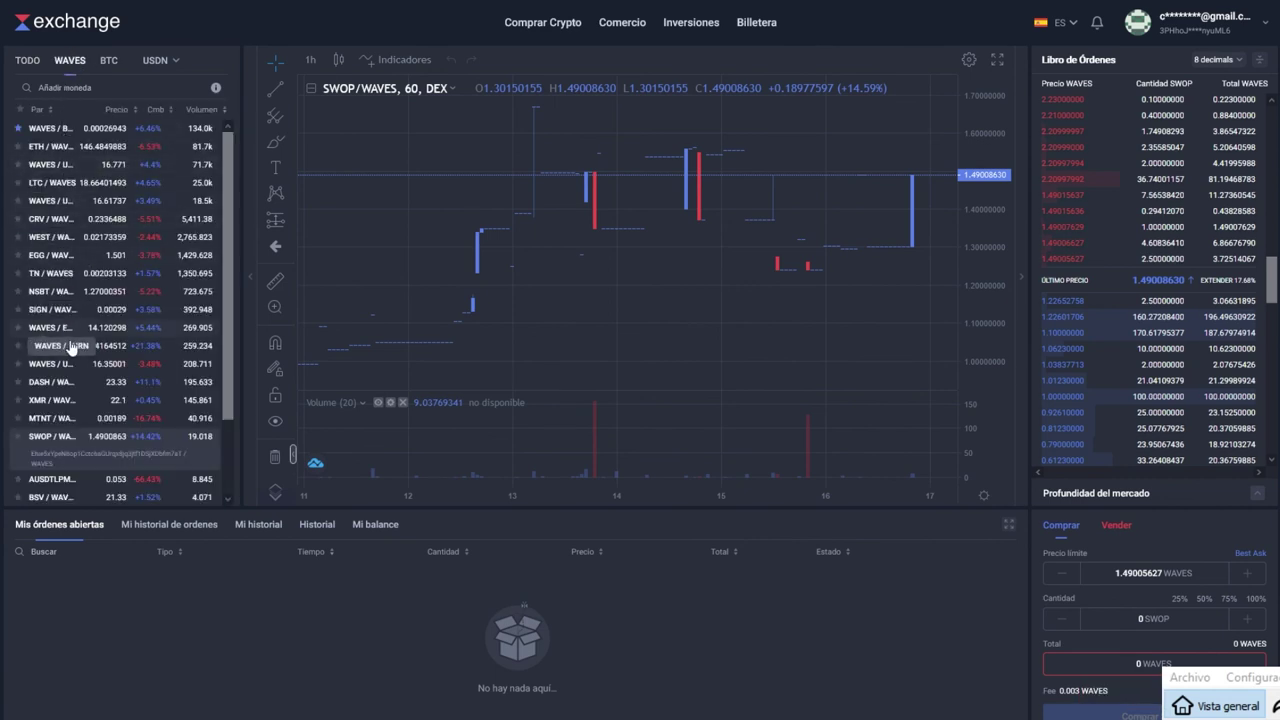
scroll(66, 340, down, 2)
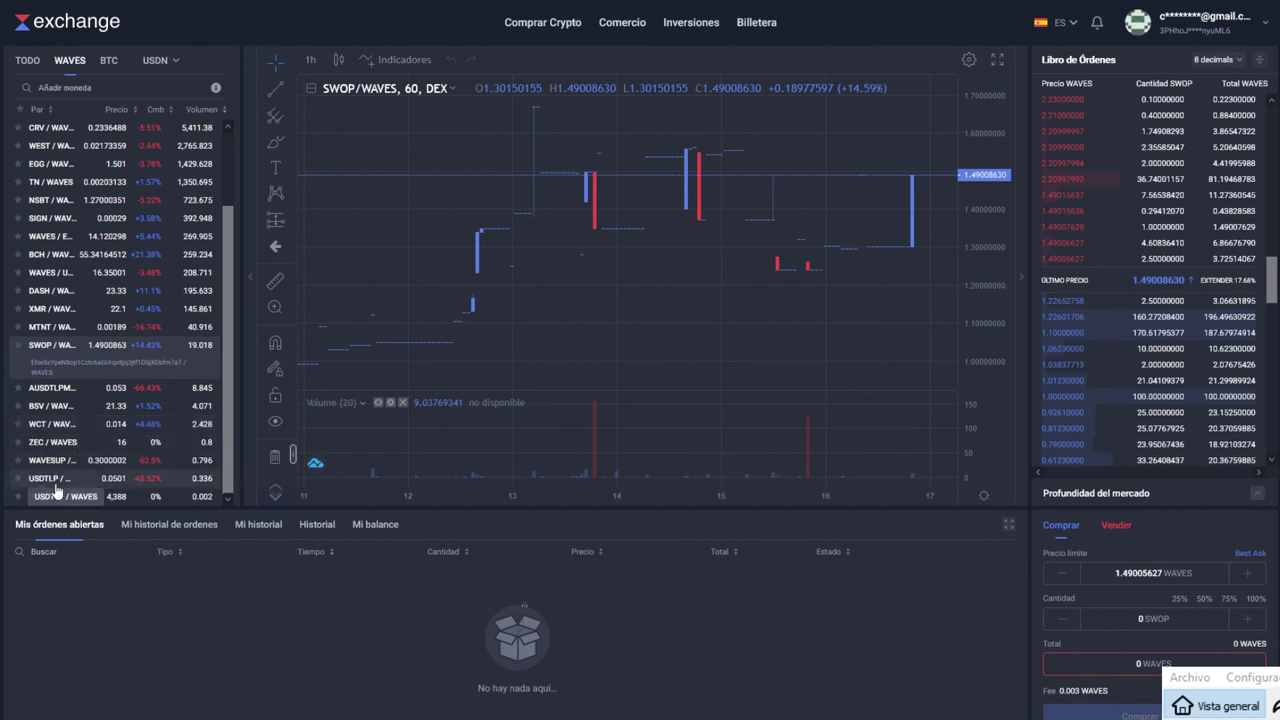
scroll(93, 472, up, 2)
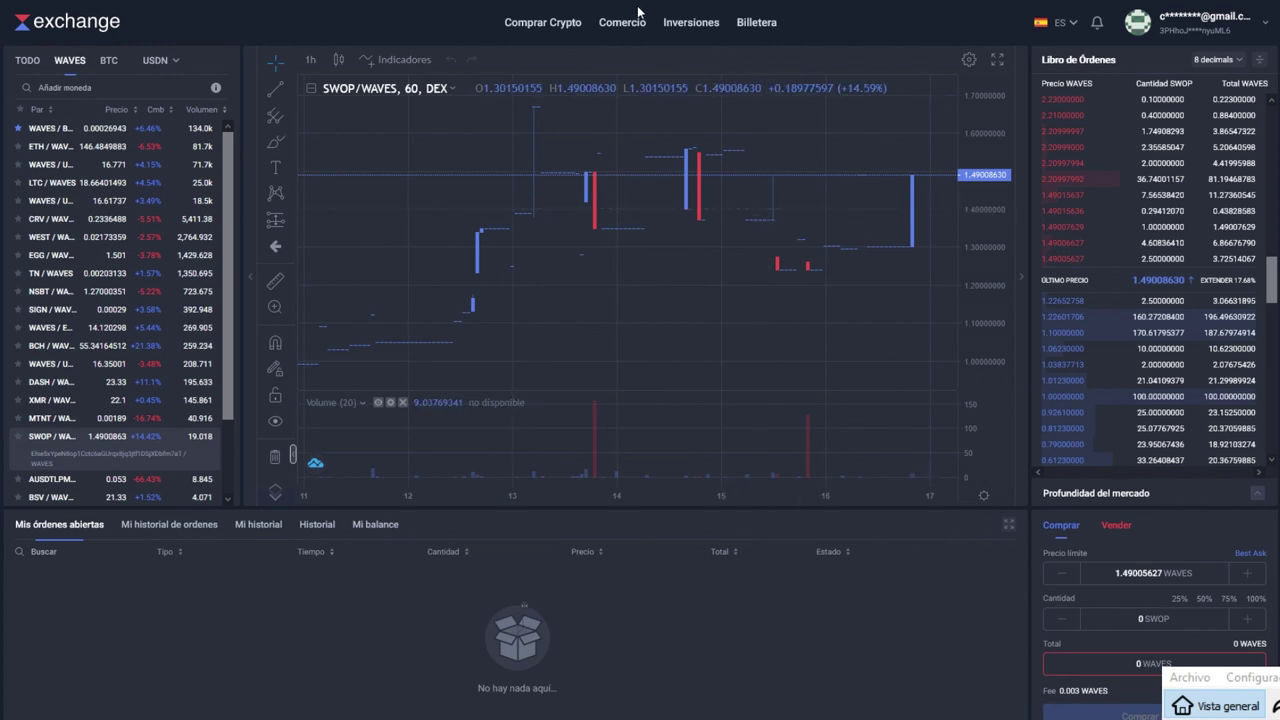
mouse_move(607, 29)
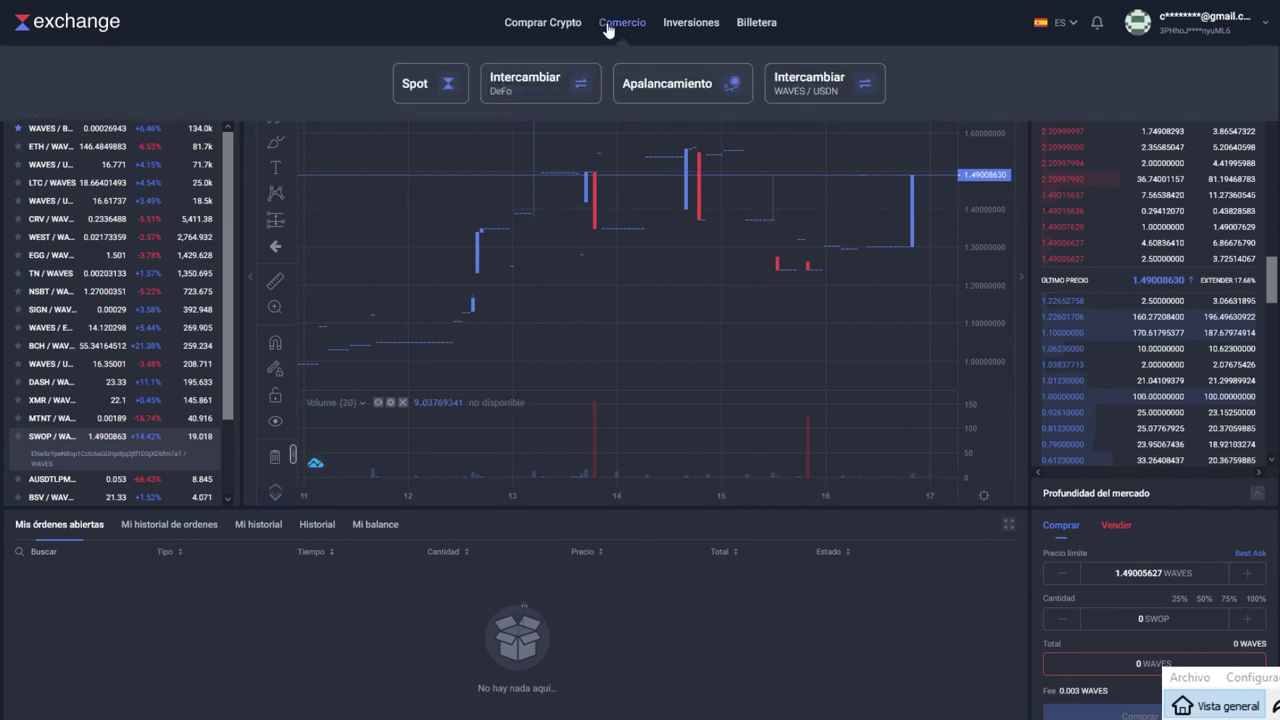